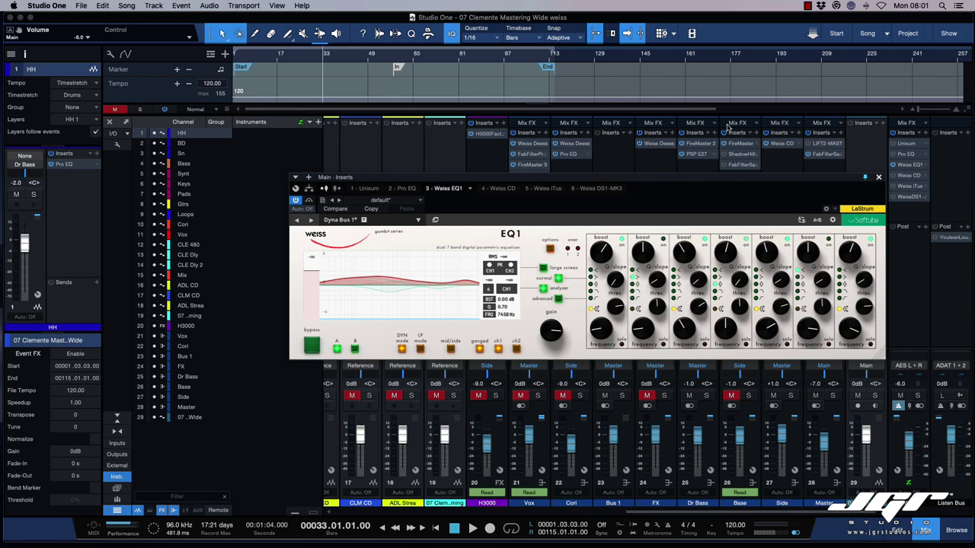
- Reposition the Weiss EQ1 window and toggle its bypass on and off to compare the processed and unprocessed signal
left_click_drag(729, 179, 687, 192)
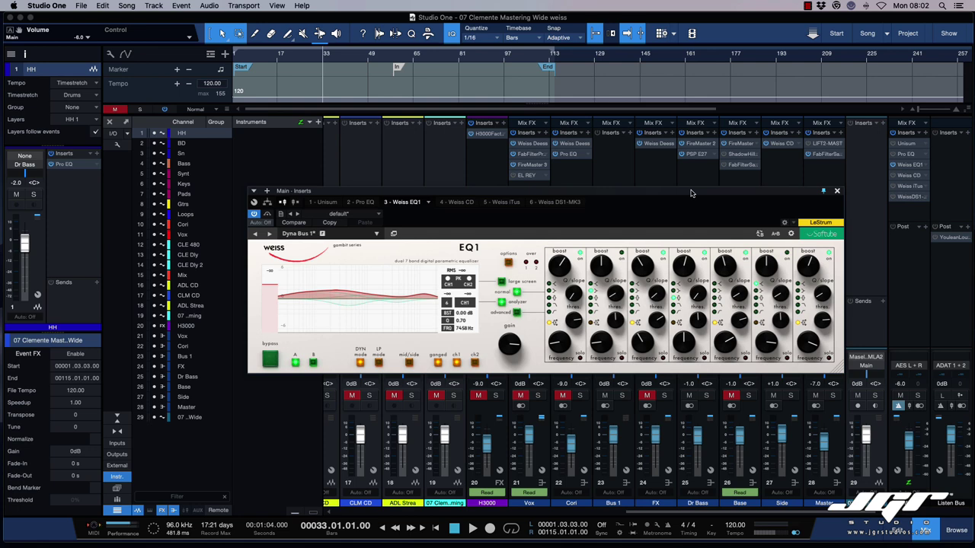
left_click_drag(690, 193, 726, 191)
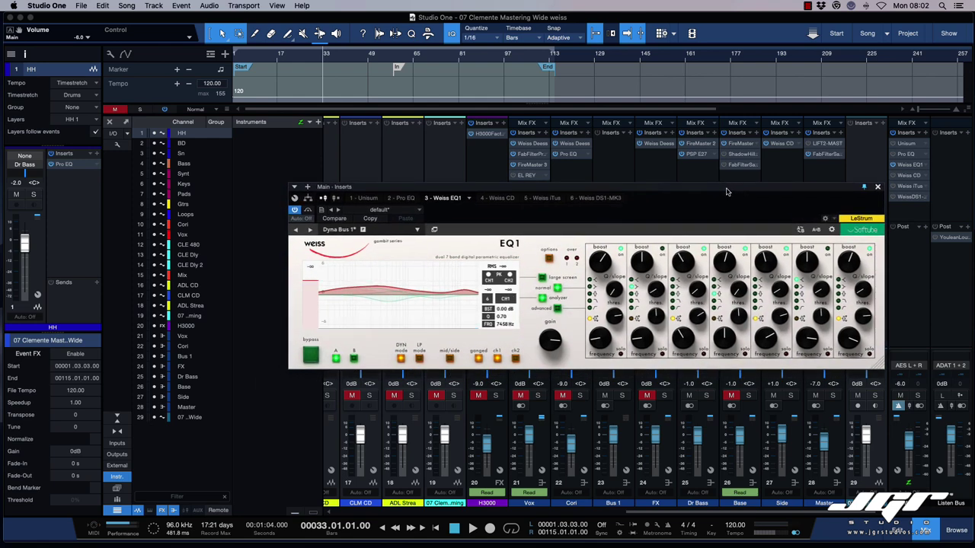
left_click(310, 363)
left_click(311, 362)
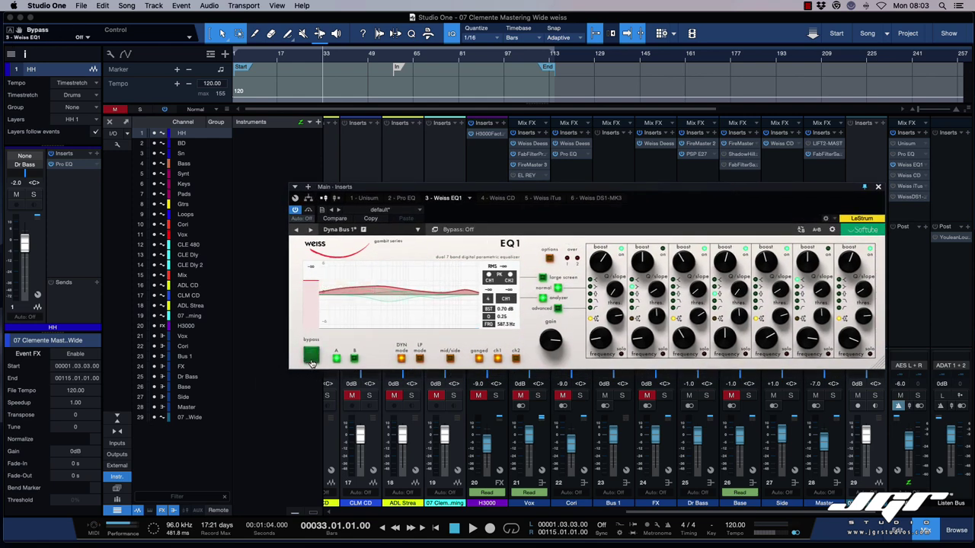
left_click(311, 363)
left_click(311, 363)
left_click(311, 363)
left_click(311, 363)
left_click(310, 358)
left_click(312, 358)
- Compare the A and B settings of the EQ1 several times, finishing on A
left_click(353, 359)
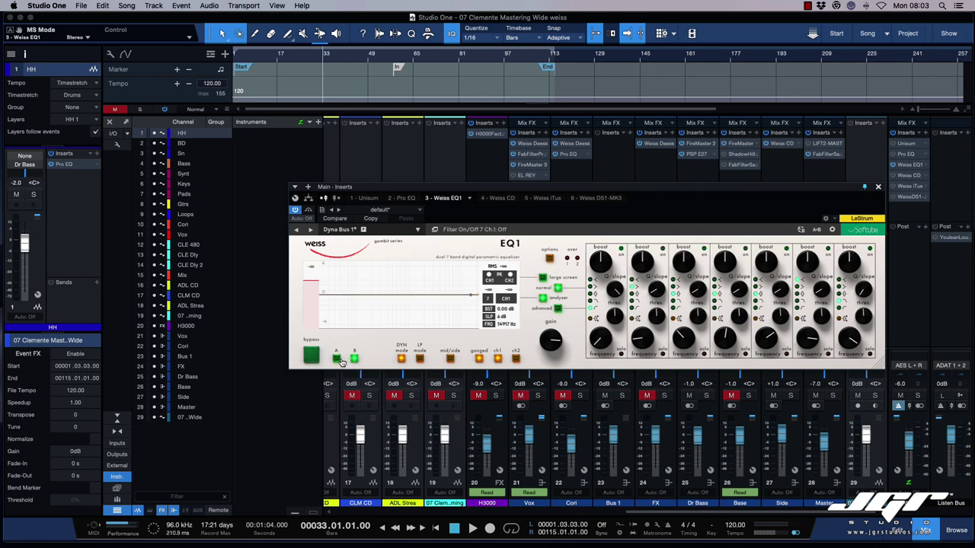
left_click(337, 358)
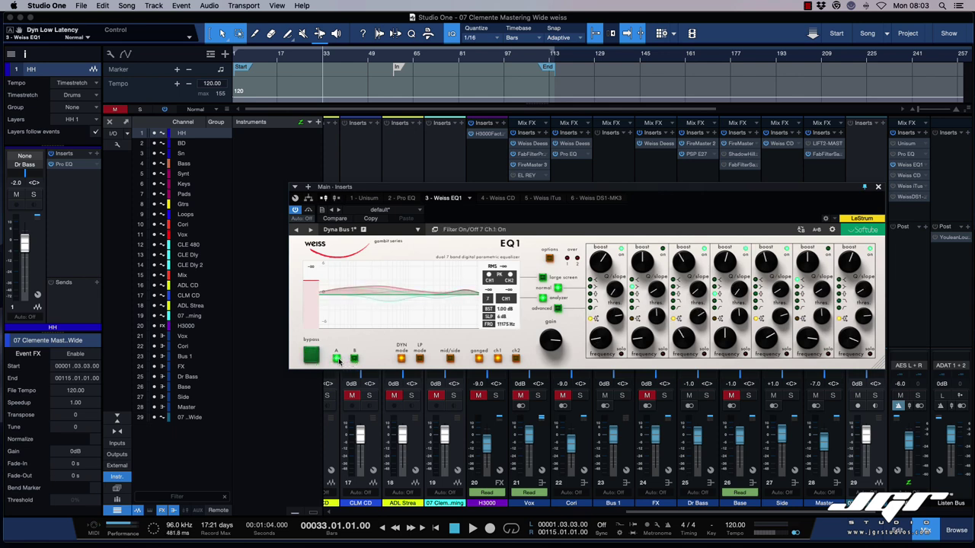
left_click(342, 363)
left_click(338, 361)
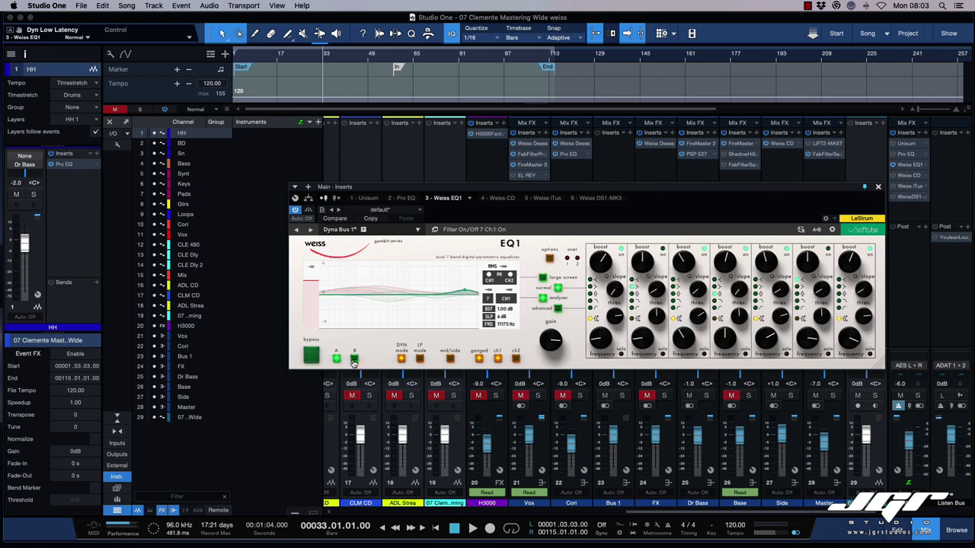
left_click(354, 363)
left_click(338, 362)
left_click(355, 363)
left_click(338, 362)
- Try the EQ in linear-phase mode and return it to dynamic mode
left_click(402, 361)
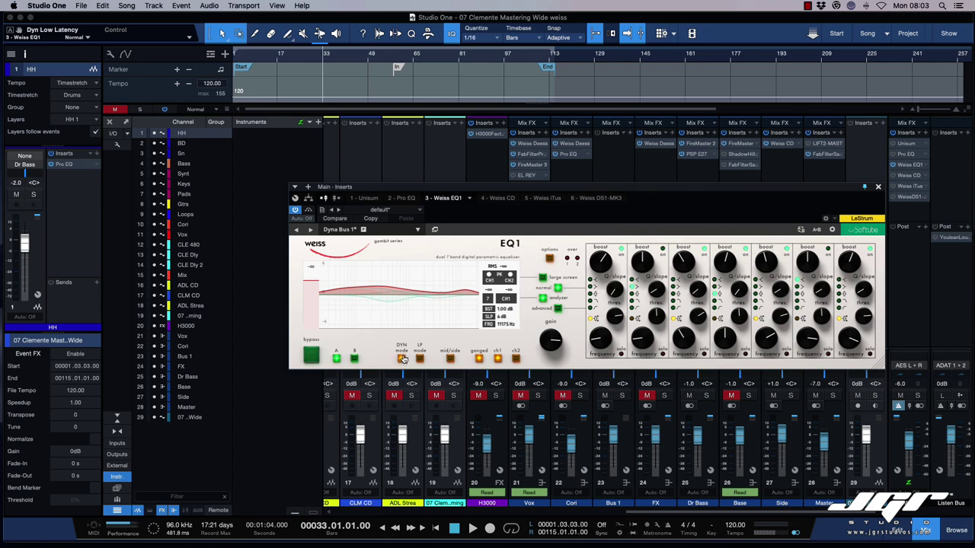
left_click(419, 361)
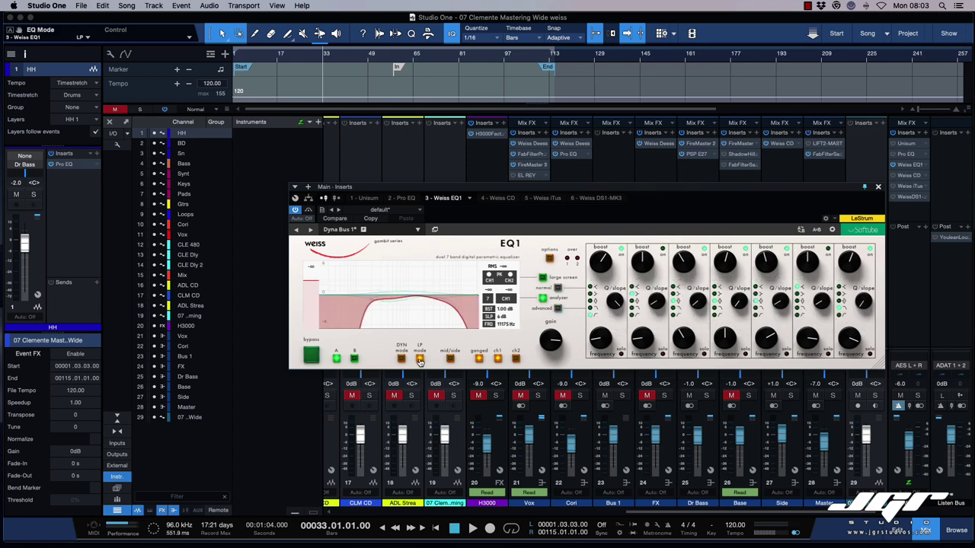
left_click(420, 361)
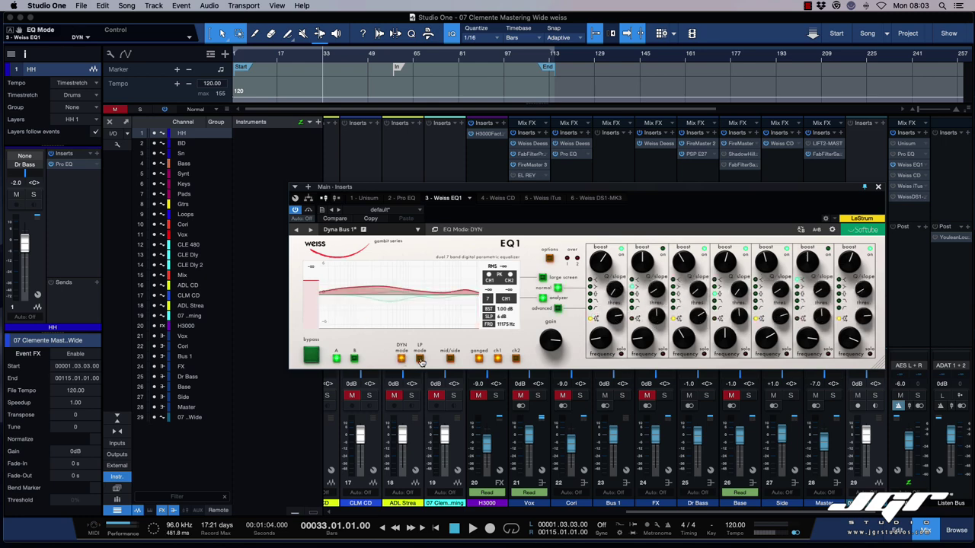
left_click(402, 361)
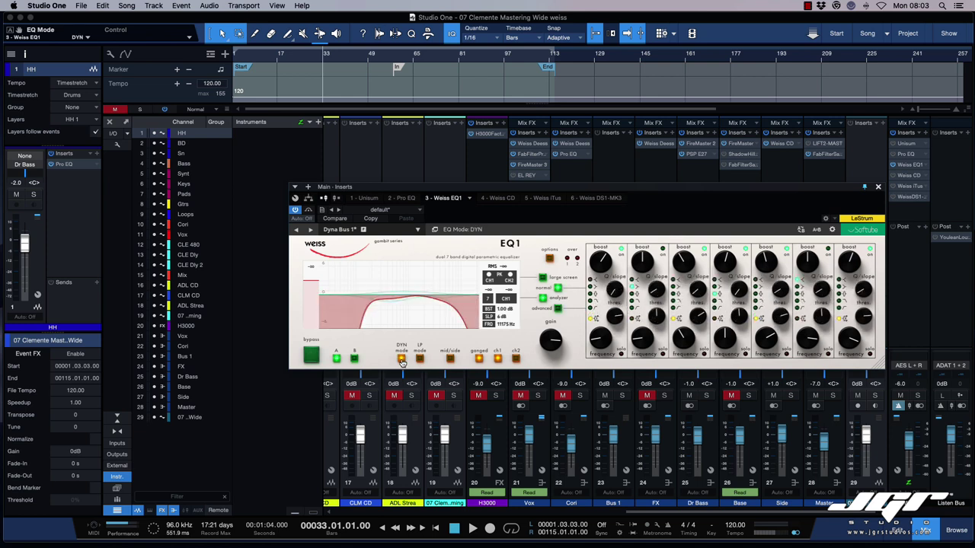
- Enable mid/side processing, unlink the two channels, and select channel 2 for editing
left_click(450, 361)
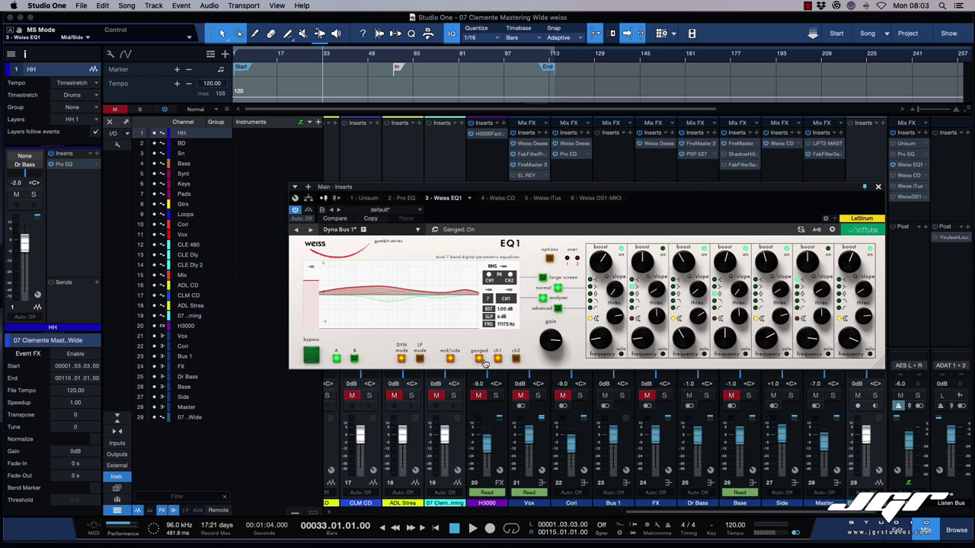
left_click(480, 362)
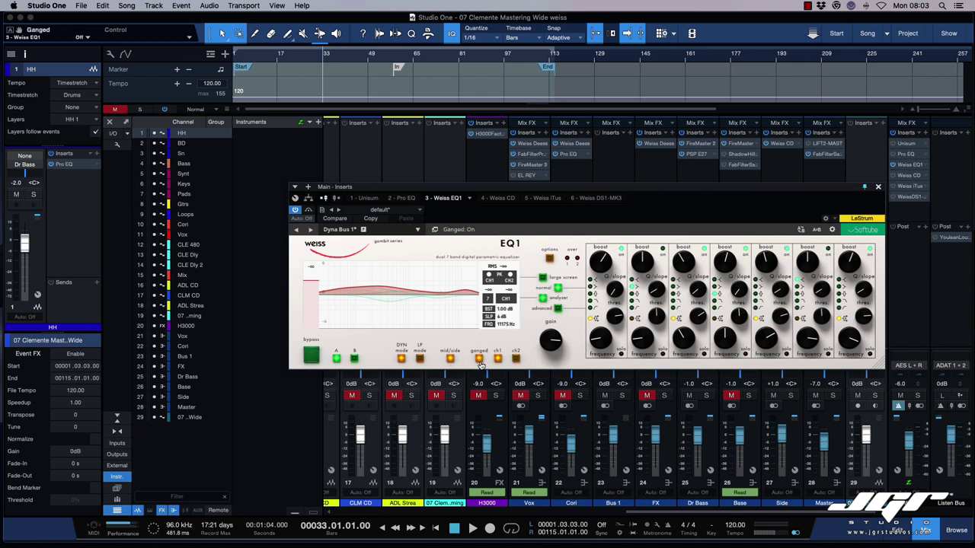
left_click(496, 360)
left_click(517, 360)
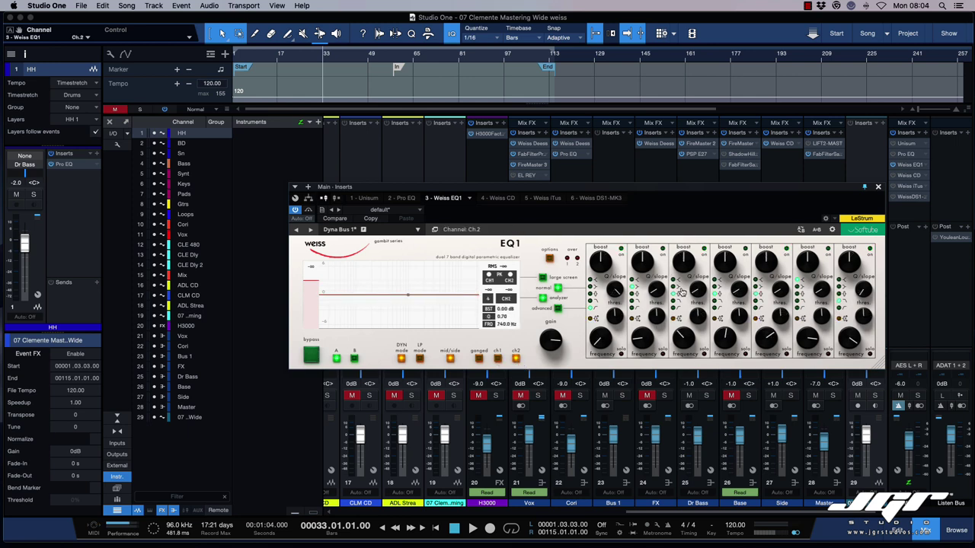
- Turn off mid/side processing, gang the channels again, and lower the output gain to about -0.60 dB
left_click(451, 359)
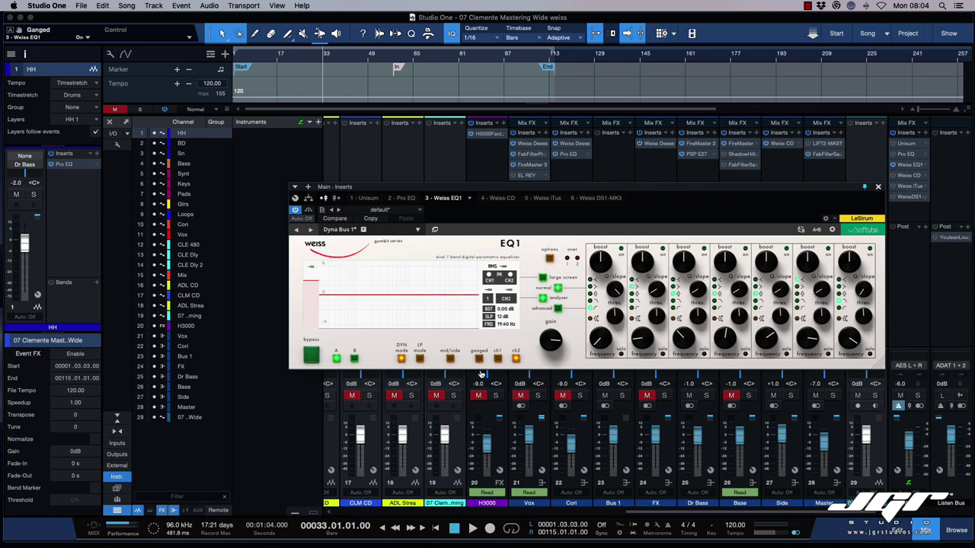
left_click(478, 361)
left_click(479, 360)
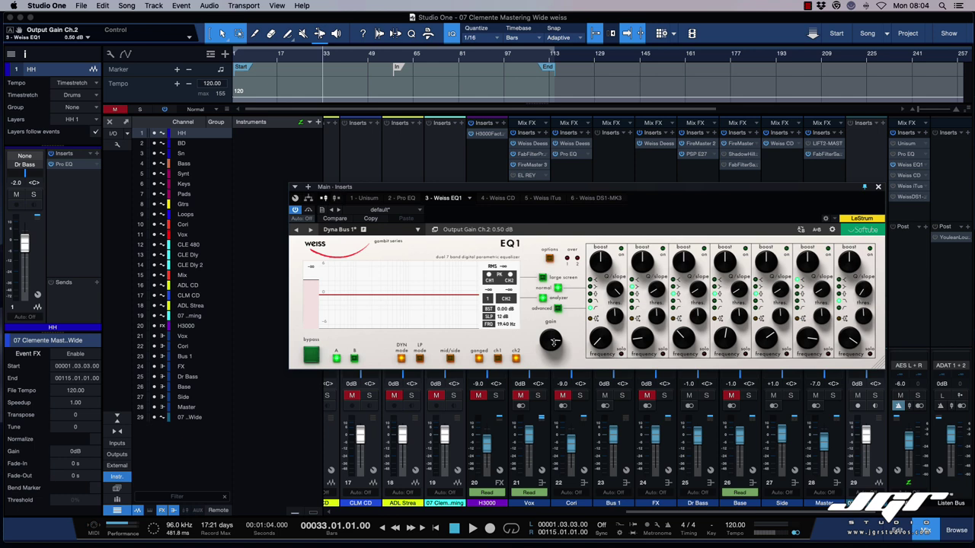
left_click_drag(554, 342, 553, 348)
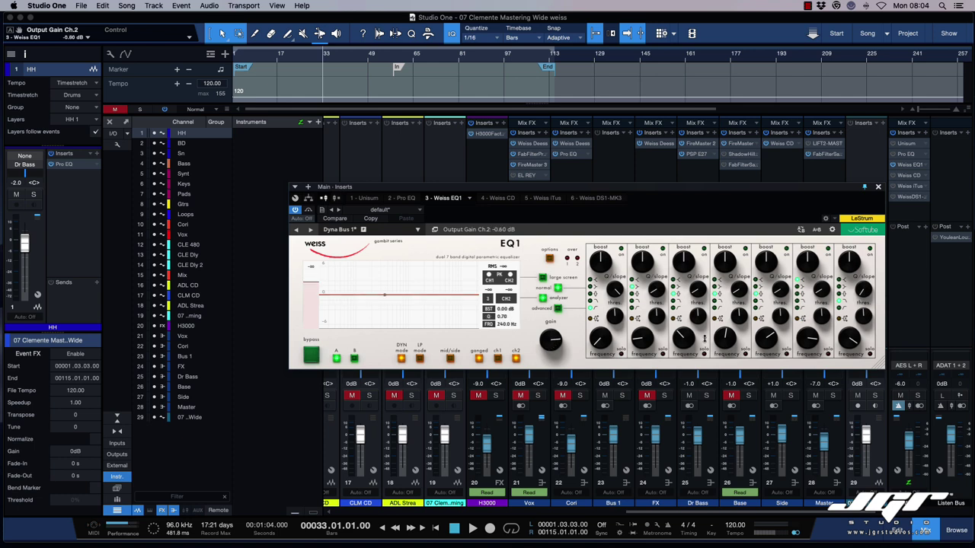
- Turn on band 1, boost it by 1.90 dB, and try its different filter types, finishing on Peak
left_click(614, 306)
left_click_drag(600, 263, 600, 261)
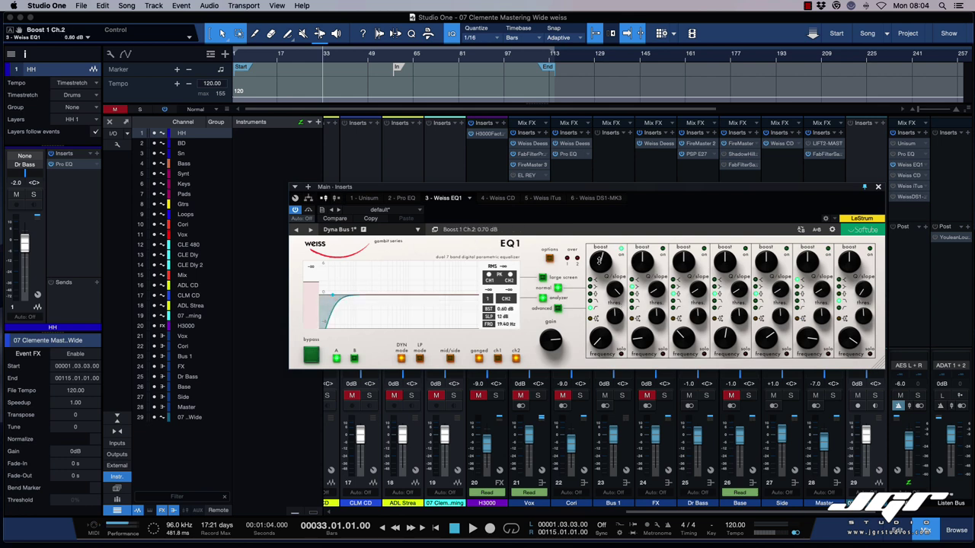
left_click(592, 292)
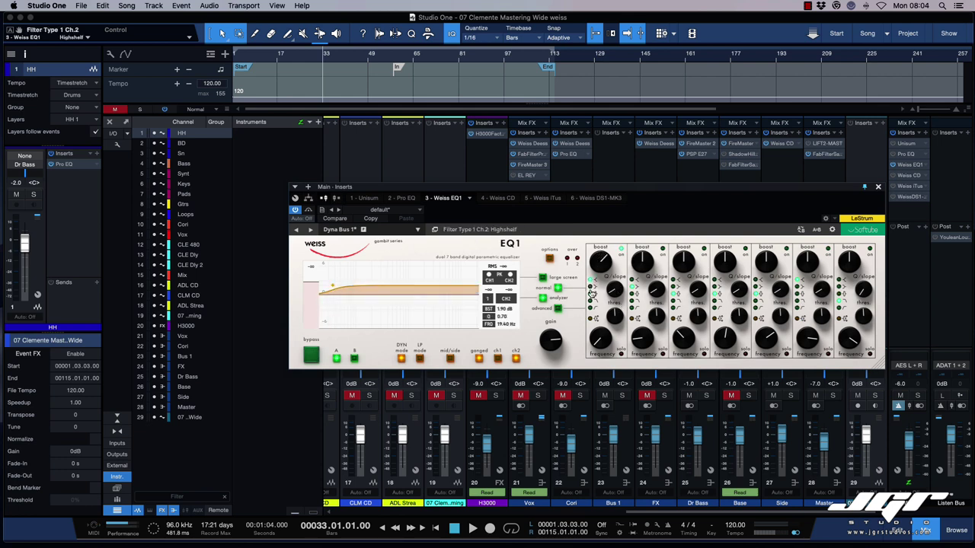
left_click(591, 288)
left_click(591, 294)
left_click(590, 302)
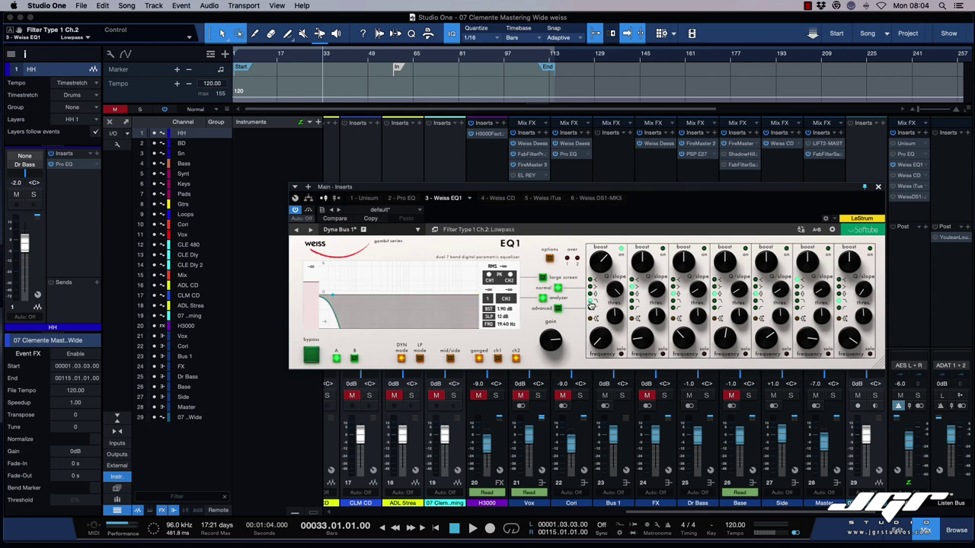
left_click(590, 281)
left_click(590, 288)
left_click(590, 294)
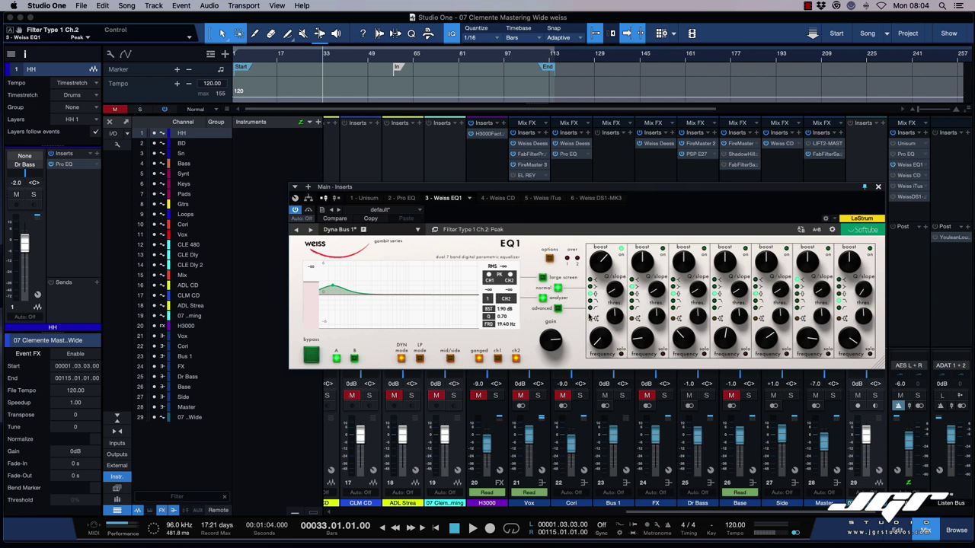
- Make band 1 dynamic with a threshold of -32.50 dB and show the advanced dynamic controls
left_click(589, 319)
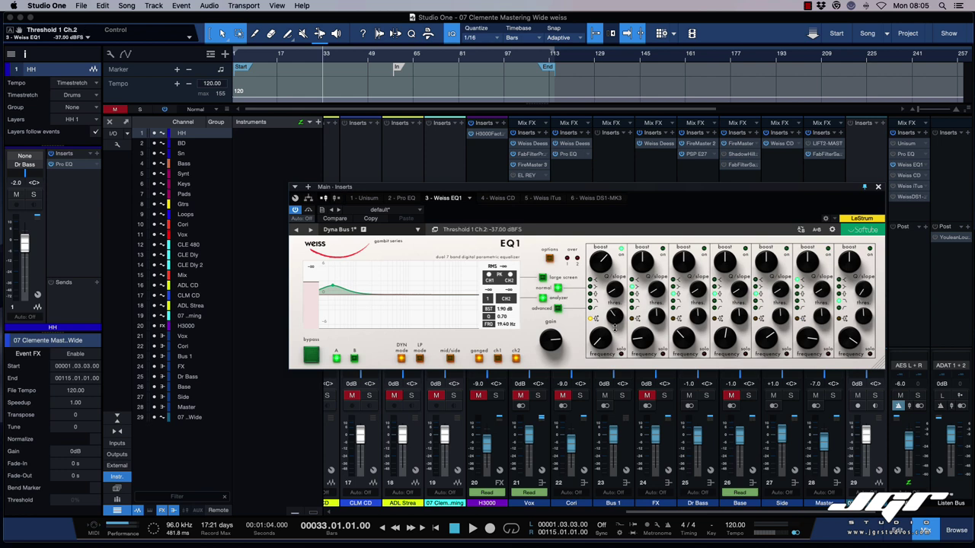
left_click_drag(615, 328, 615, 321)
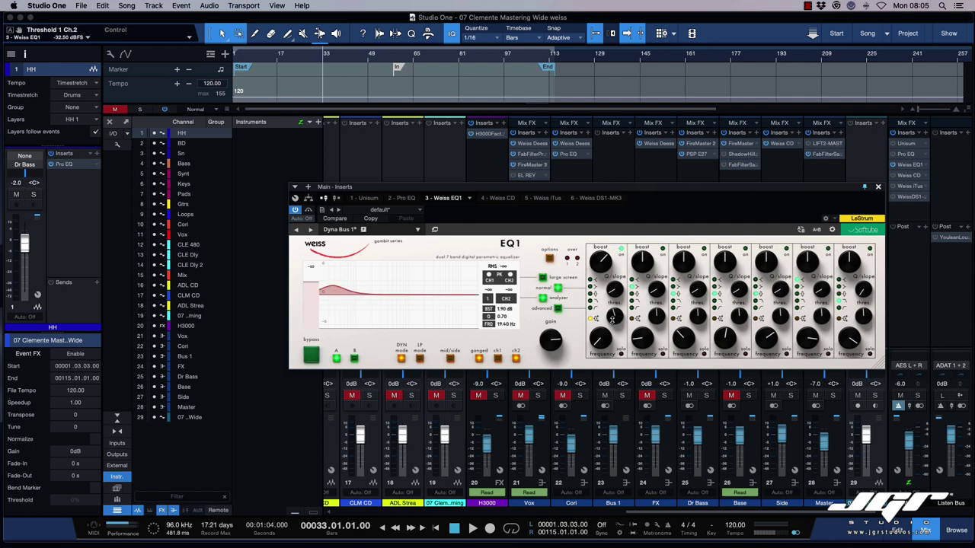
left_click(559, 310)
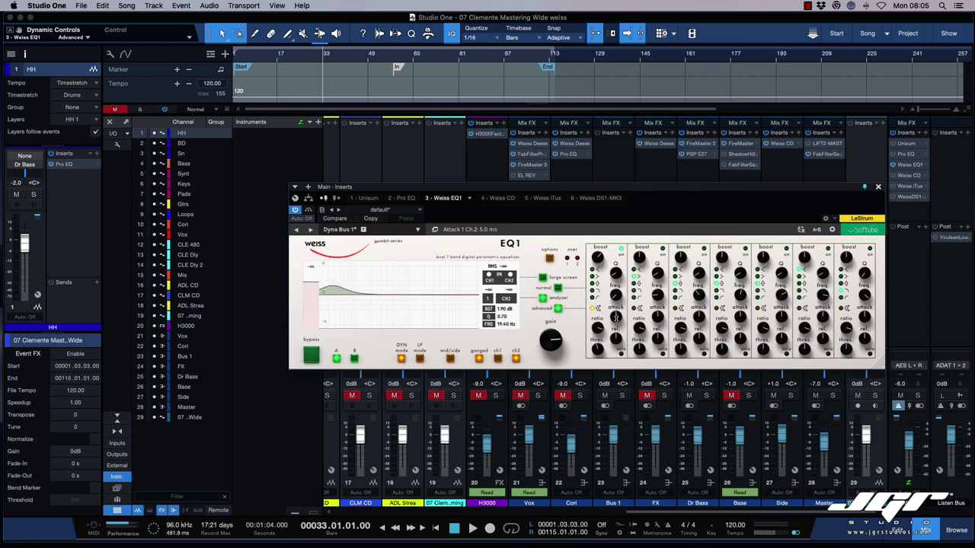
- Try soloing band 1 and turn the solo off again
left_click(622, 356)
left_click(622, 356)
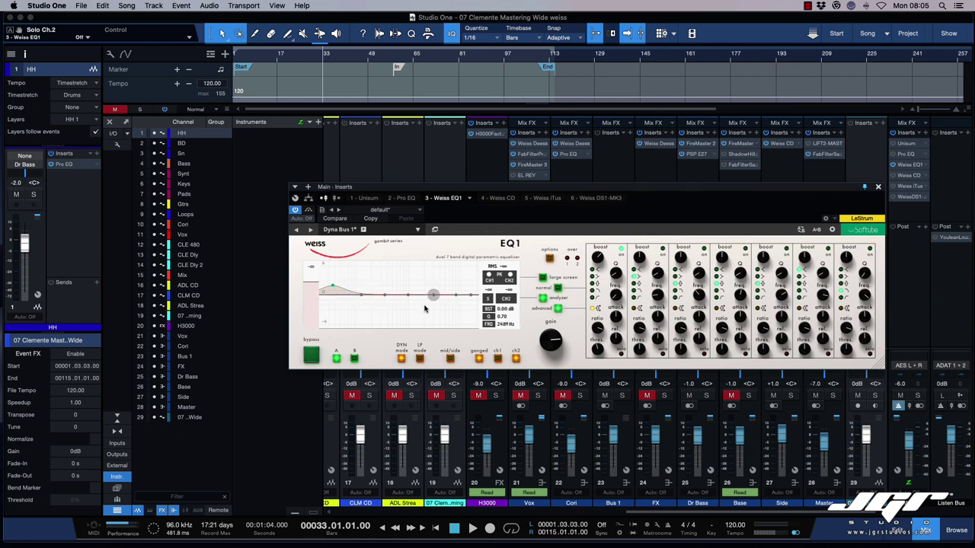
left_click(658, 297)
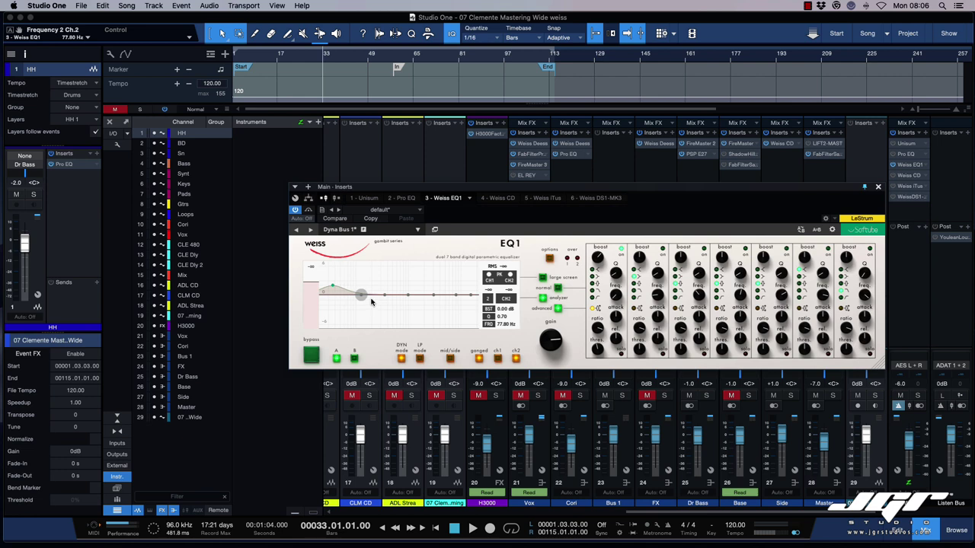
- Enlarge the EQ graph, then set bands 3 and 5 to -0.70 dB and bands 4 and 6 to 0.70 dB
left_click(543, 278)
left_click_drag(537, 298, 540, 306)
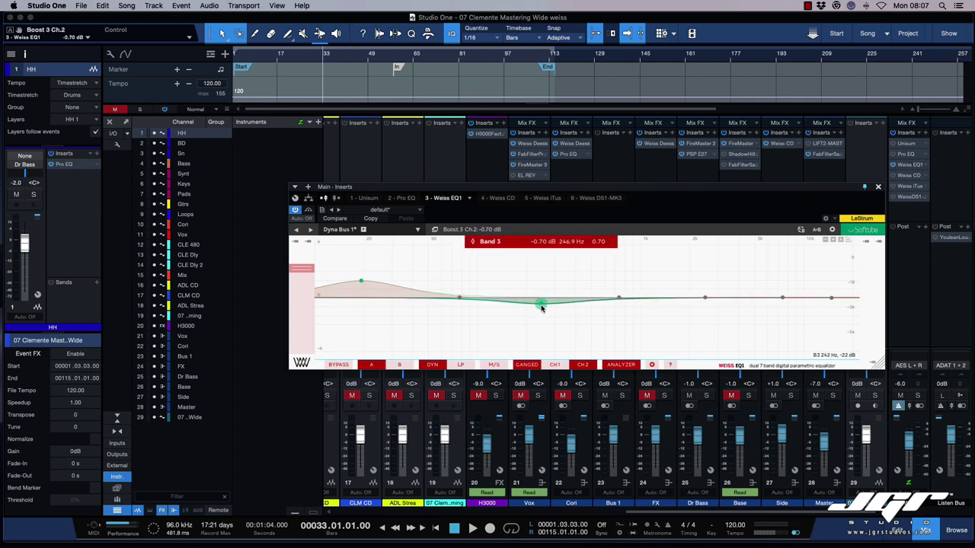
left_click_drag(618, 298, 618, 292)
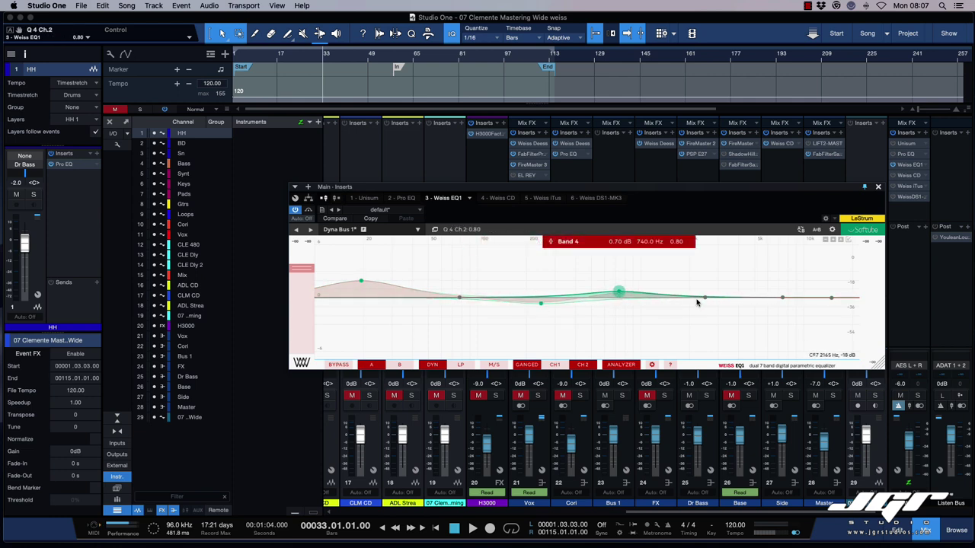
left_click_drag(705, 297, 705, 307)
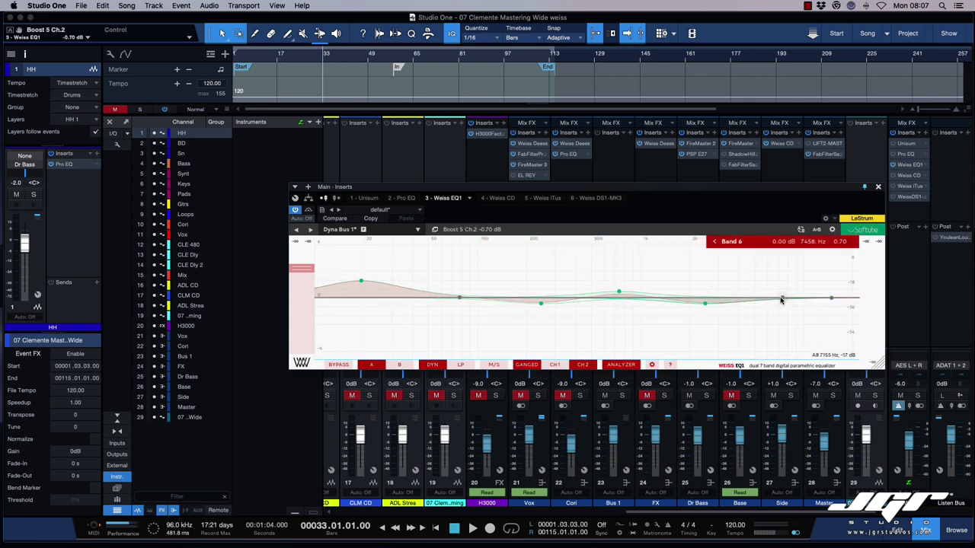
left_click_drag(780, 299, 780, 290)
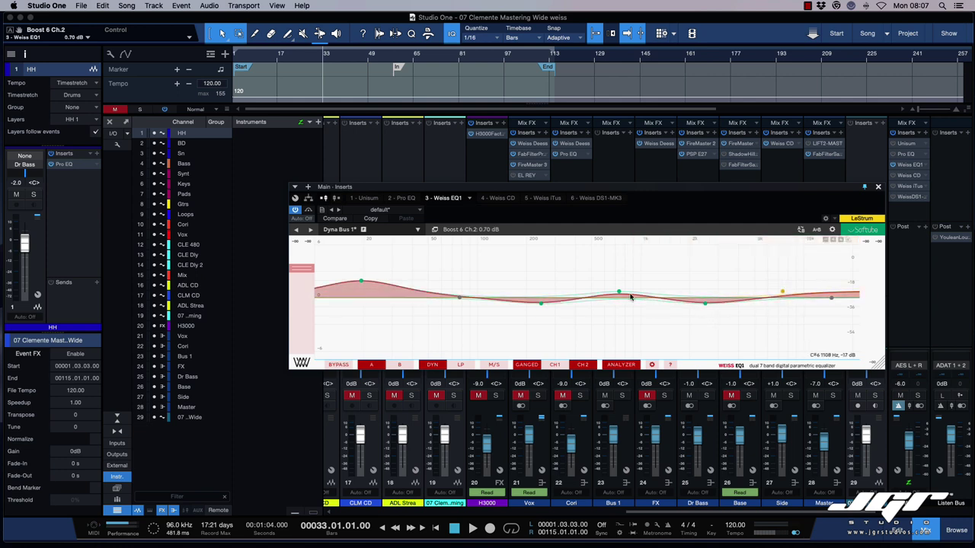
- Compare the B setting against A and bring up the parameters of band 1 on the large graph
left_click(401, 368)
left_click(381, 368)
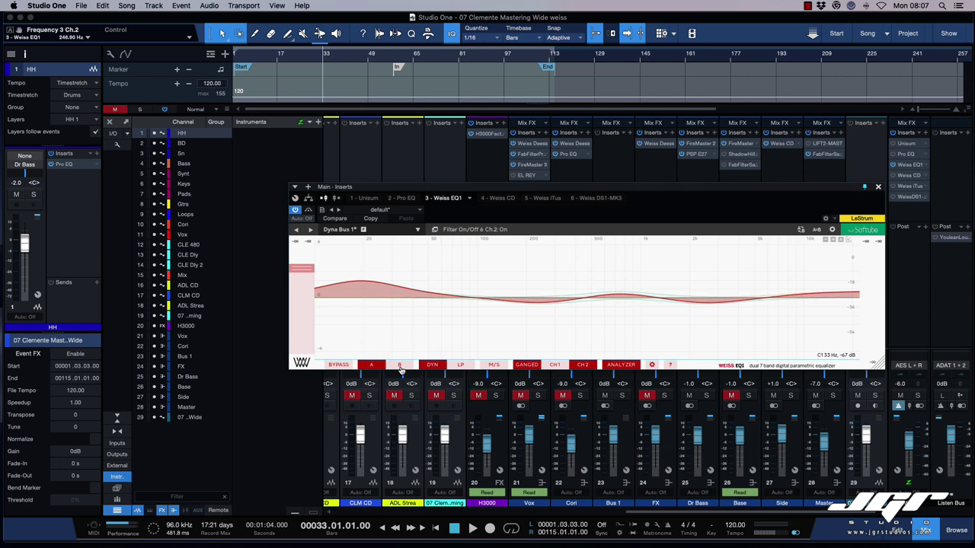
mouse_move(389, 310)
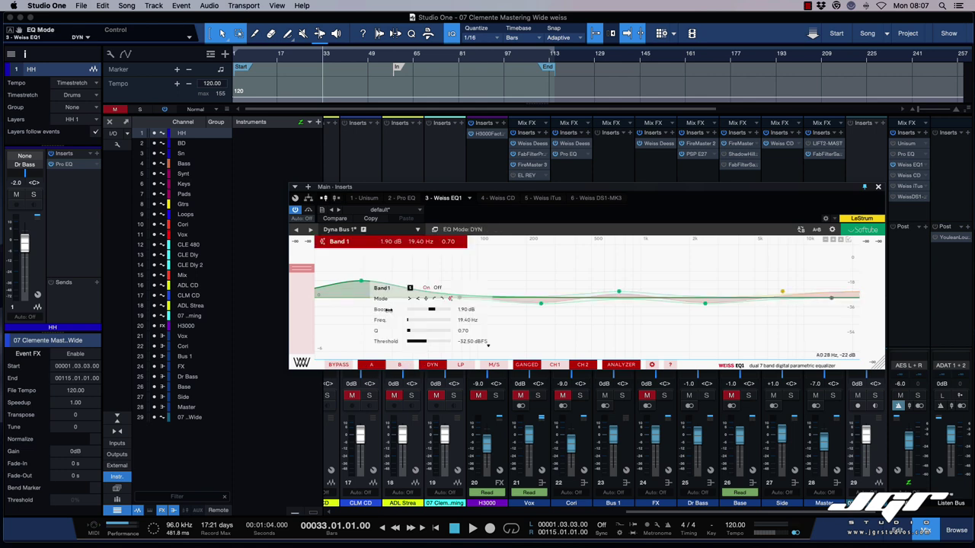
- Switch the EQ to linear-phase mode with mid/side processing and unlink the two channels
left_click(460, 366)
left_click(483, 366)
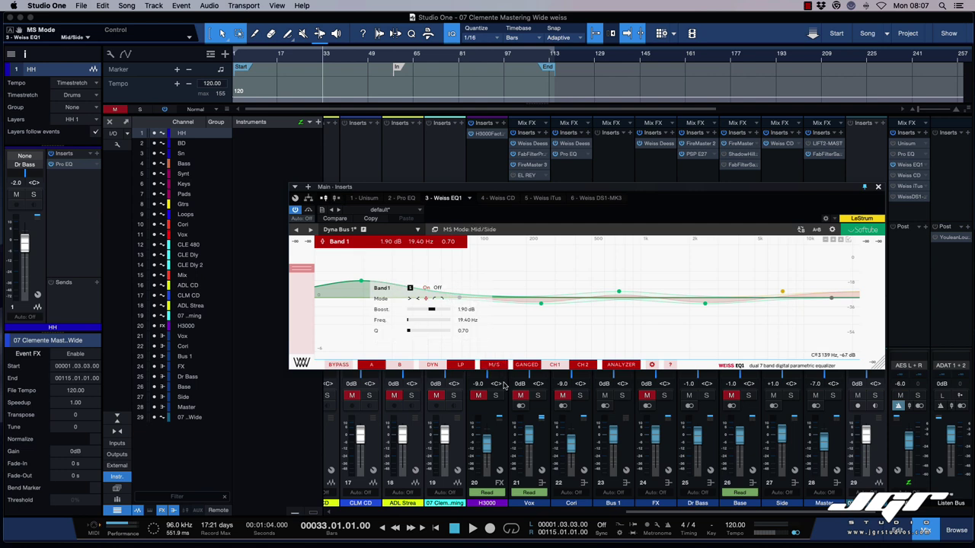
left_click(526, 366)
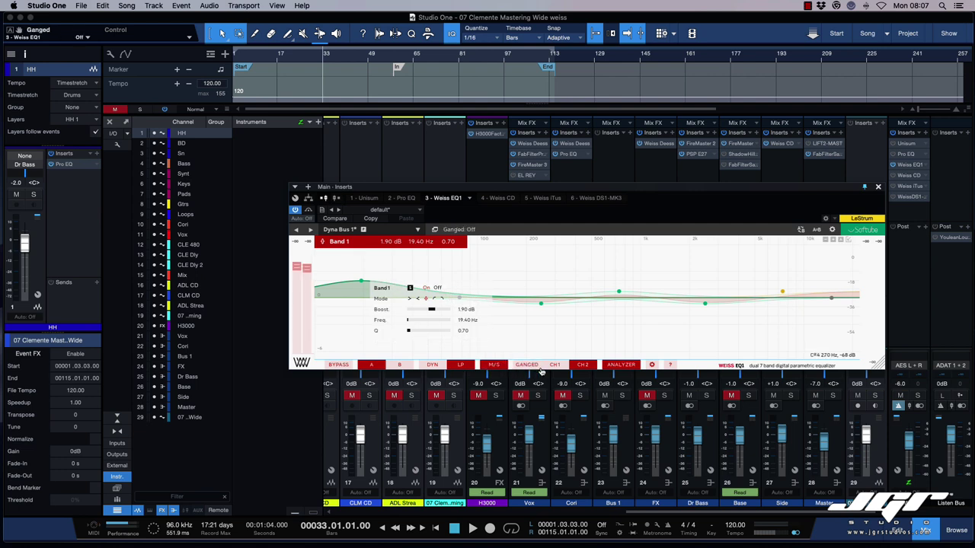
- Check channel 1, return to channel 2, and turn off the spectrum analyzer
left_click(560, 367)
left_click(562, 367)
left_click(582, 365)
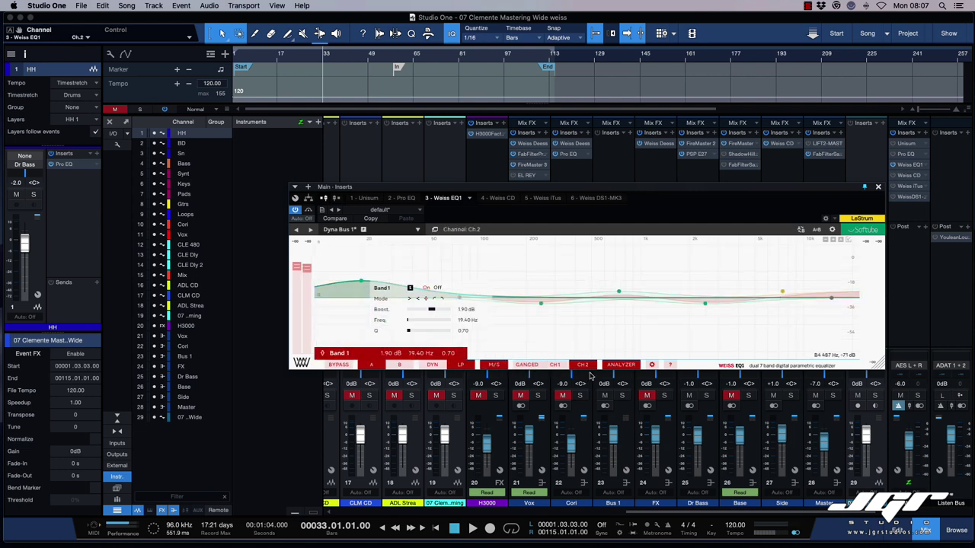
left_click(621, 365)
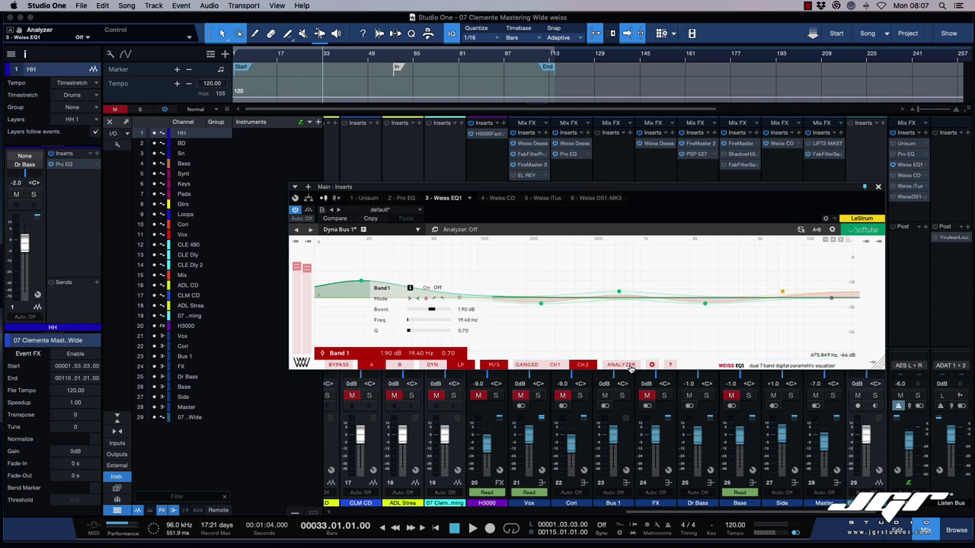
- Turn the spectrum analyzer back on and play the track to watch its spectrum
left_click(631, 367)
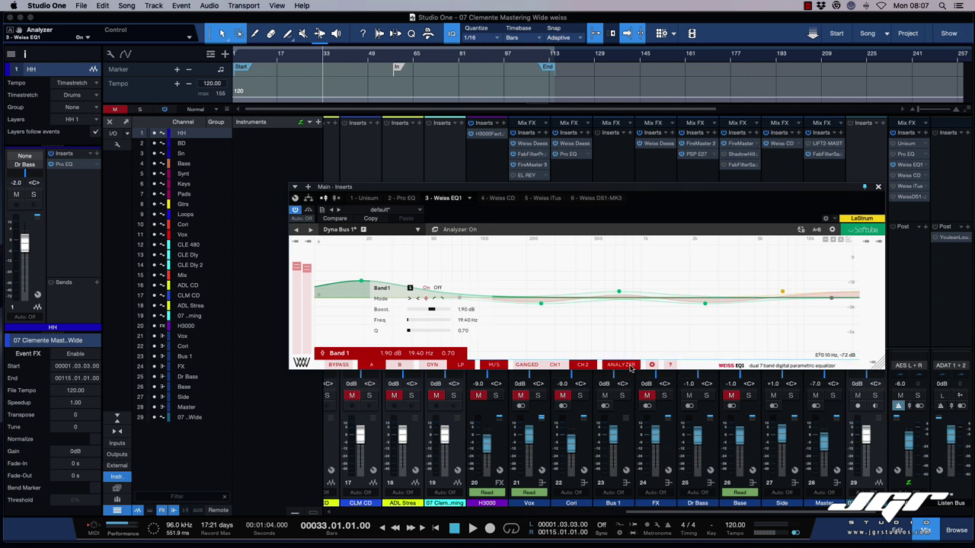
key("space")
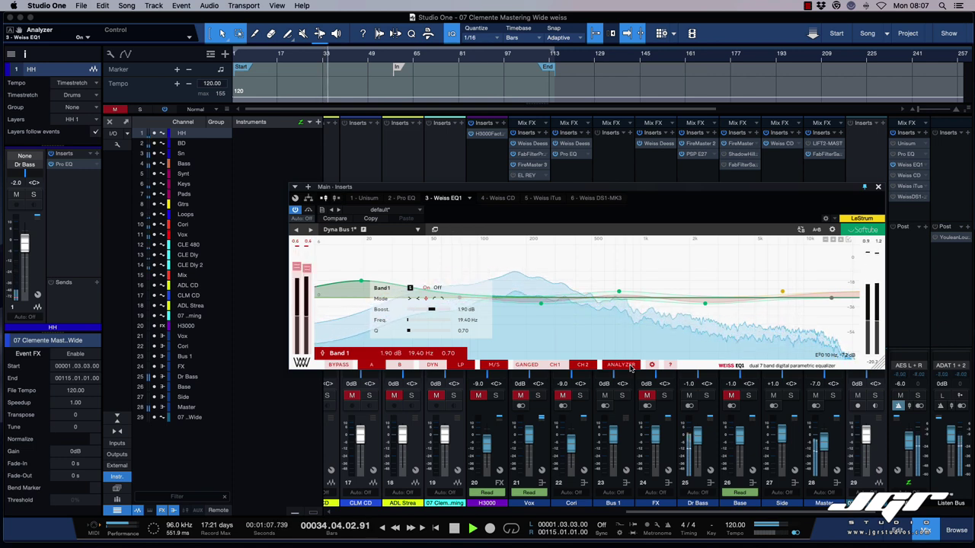
- Open the EQ's options, stop playback, and set dithering to 24 bits
left_click(652, 365)
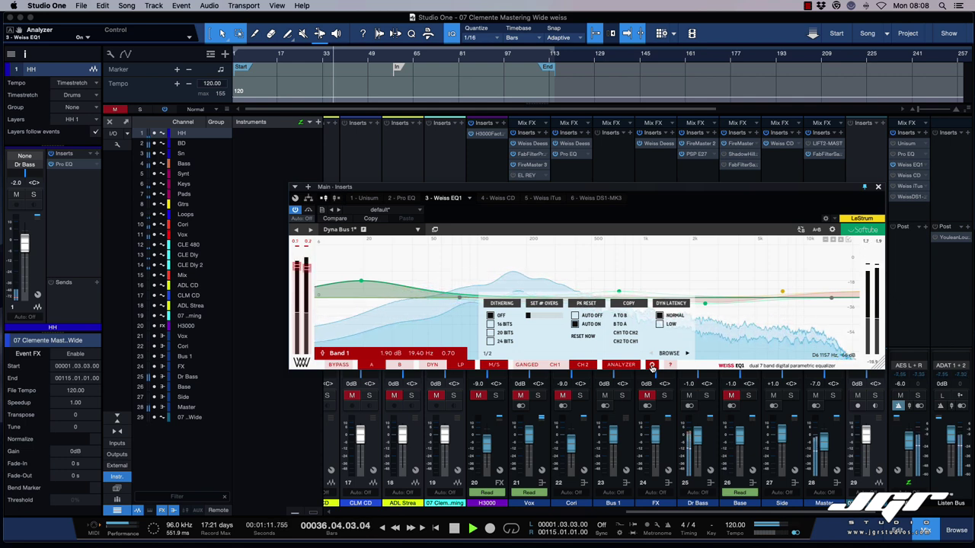
key("space")
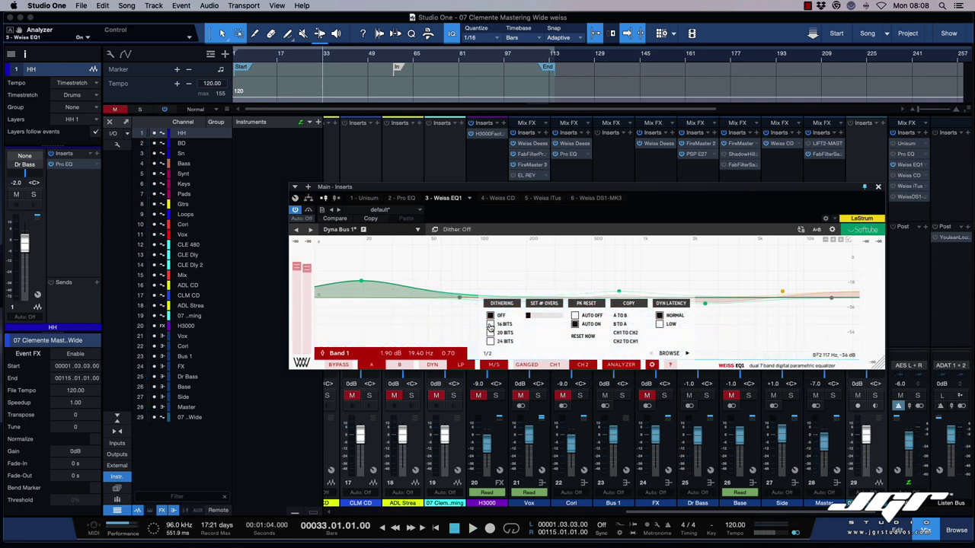
left_click(490, 342)
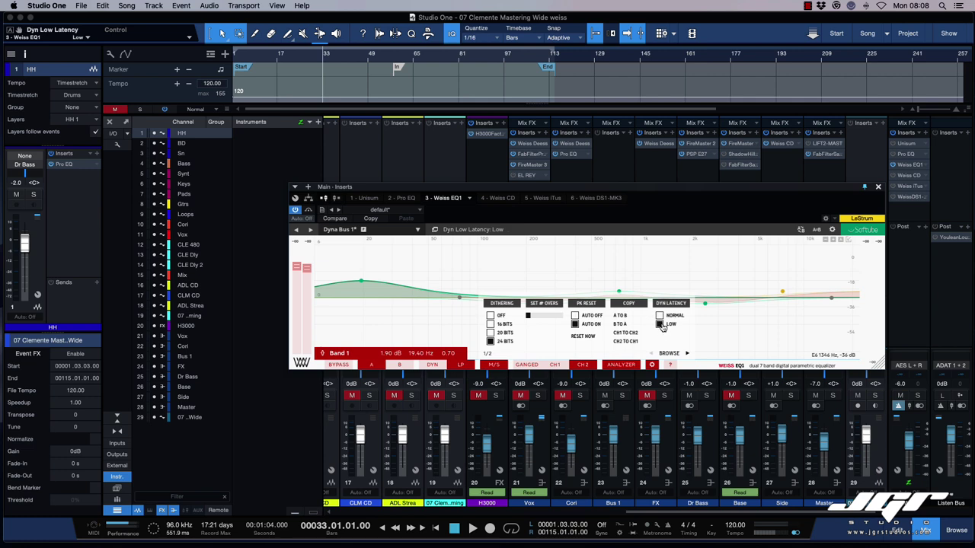
- In the second set of options, set the analyzer to Hold Peak and try the band menu's display modes, ending on Right Click
left_click(687, 355)
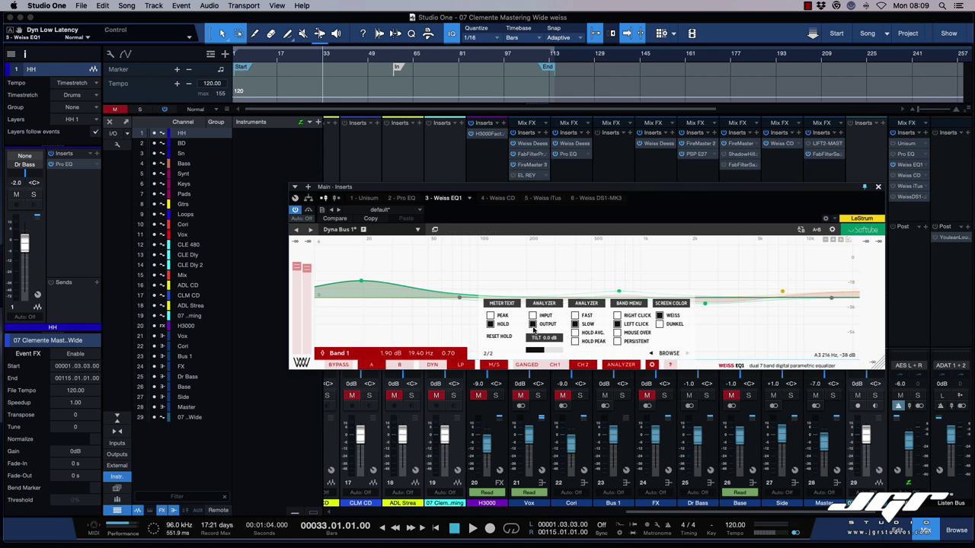
left_click(575, 334)
left_click(617, 324)
left_click(617, 333)
left_click(617, 342)
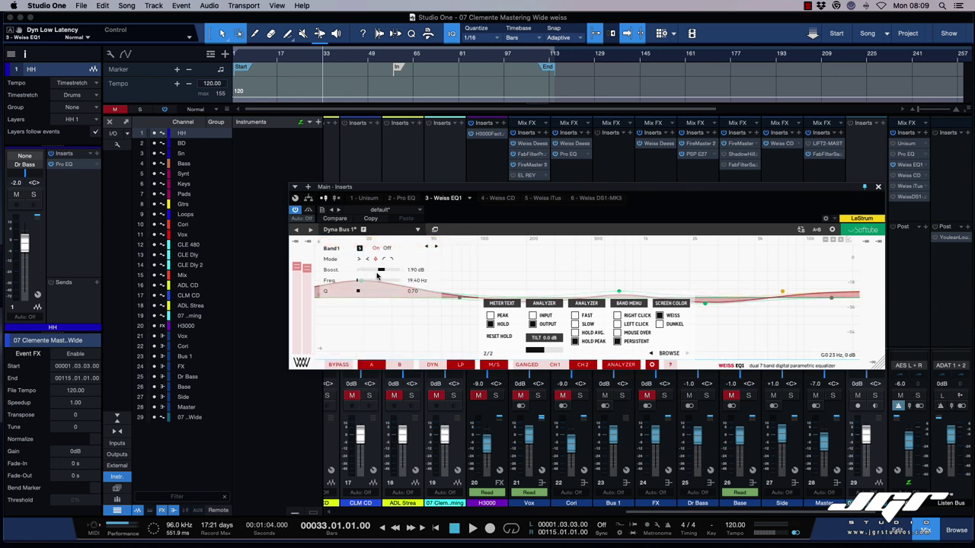
left_click(460, 299)
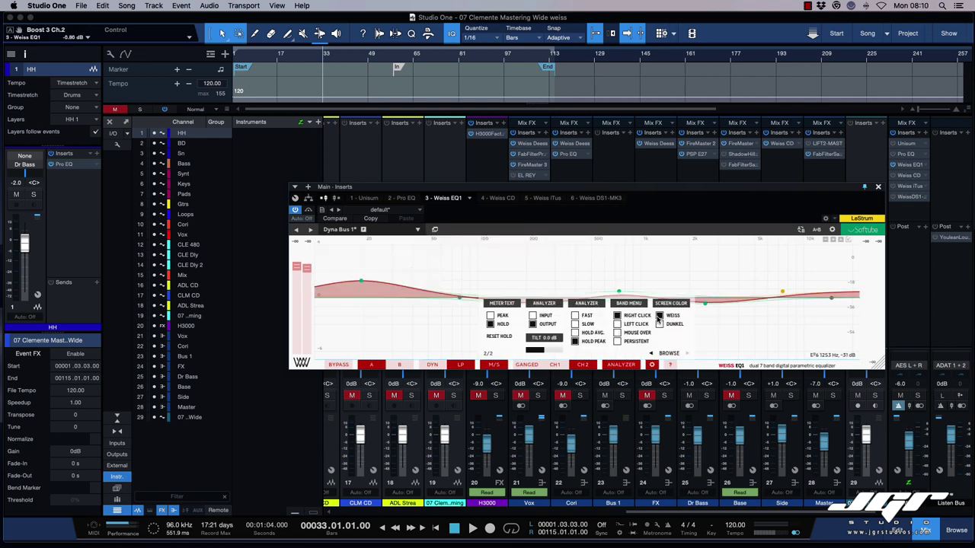
- Try the Dunkel screen color, restore the Weiss color, and close the options
left_click(659, 325)
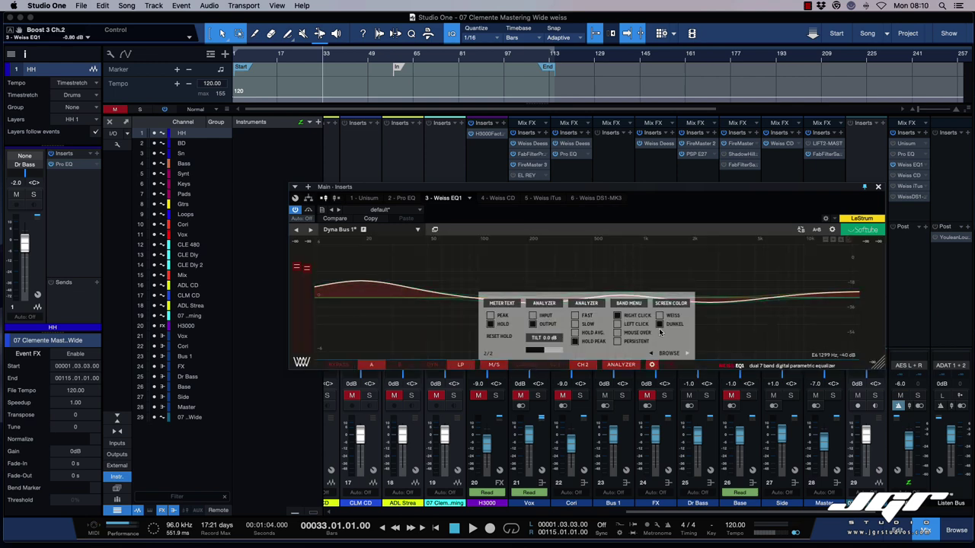
left_click(660, 316)
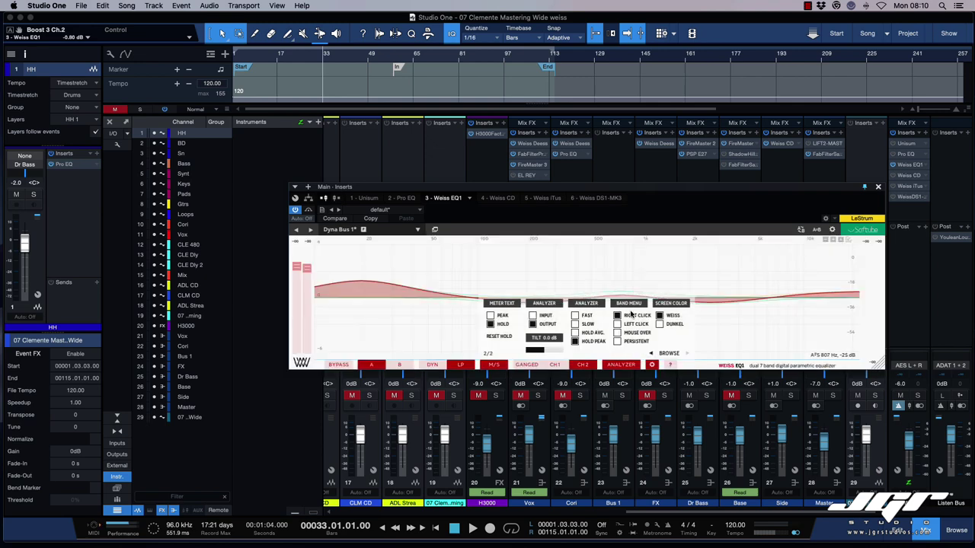
left_click(727, 329)
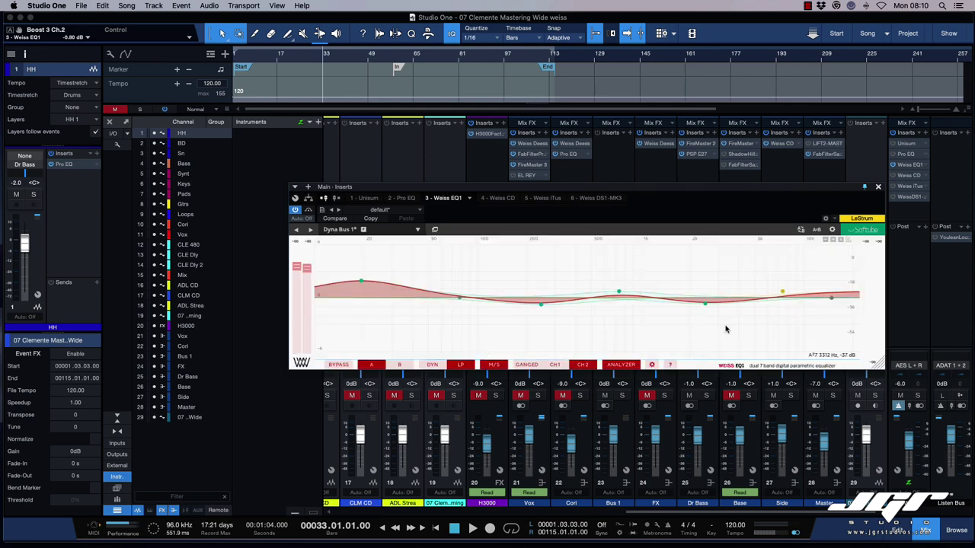
- Switch the EQ to its hardware-style panel view and back to the large graph screen
left_click(848, 243)
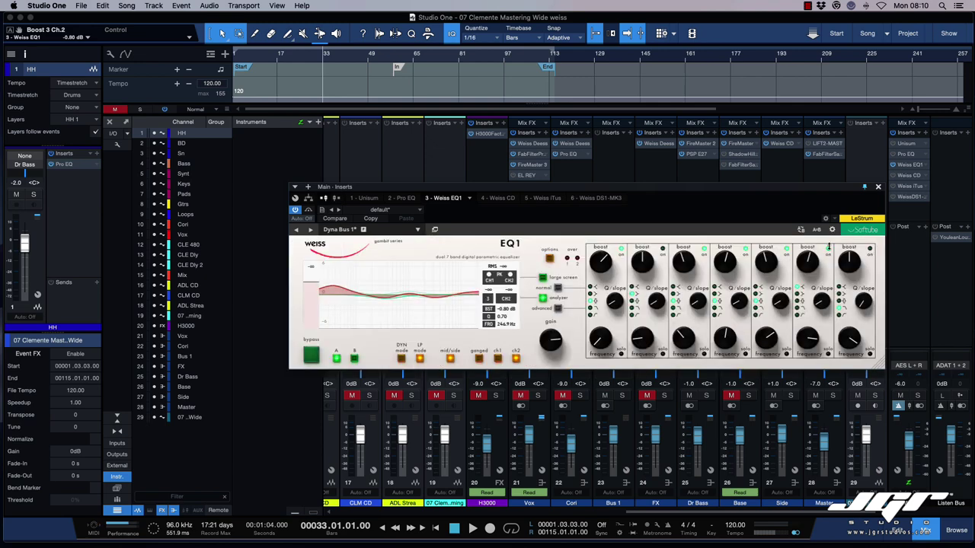
left_click(550, 259)
left_click(543, 277)
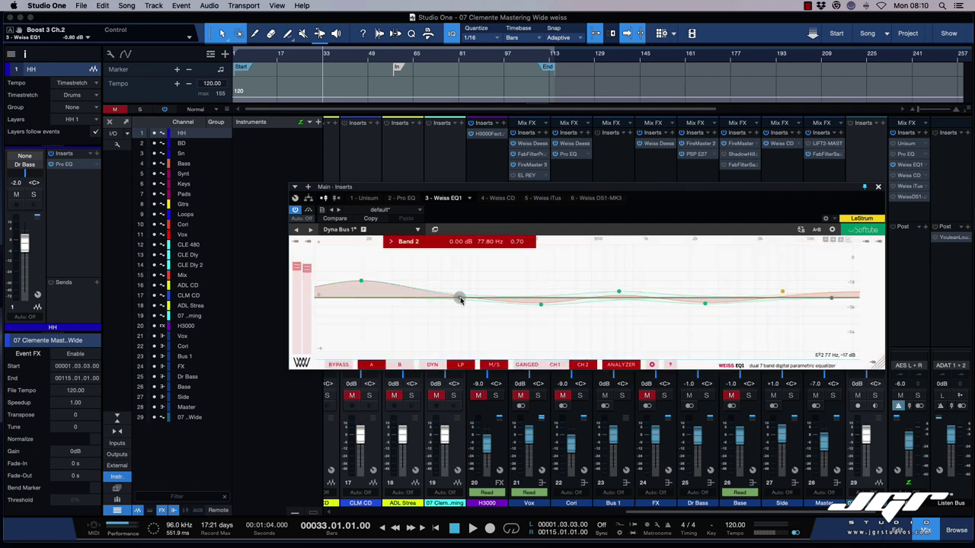
- Bring up band 2's parameters on channel 2 and try its filter types, ending on highpass
mouse_move(460, 300)
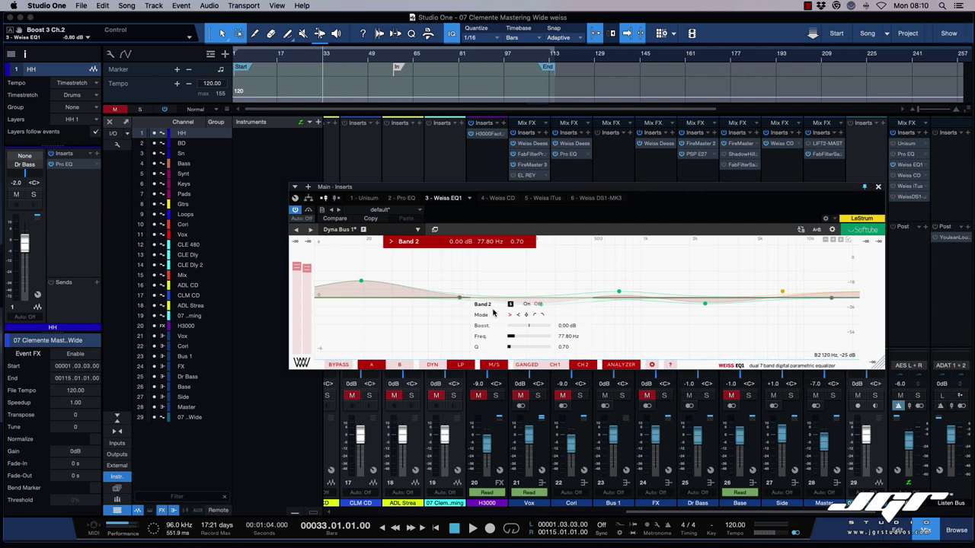
left_click(525, 315)
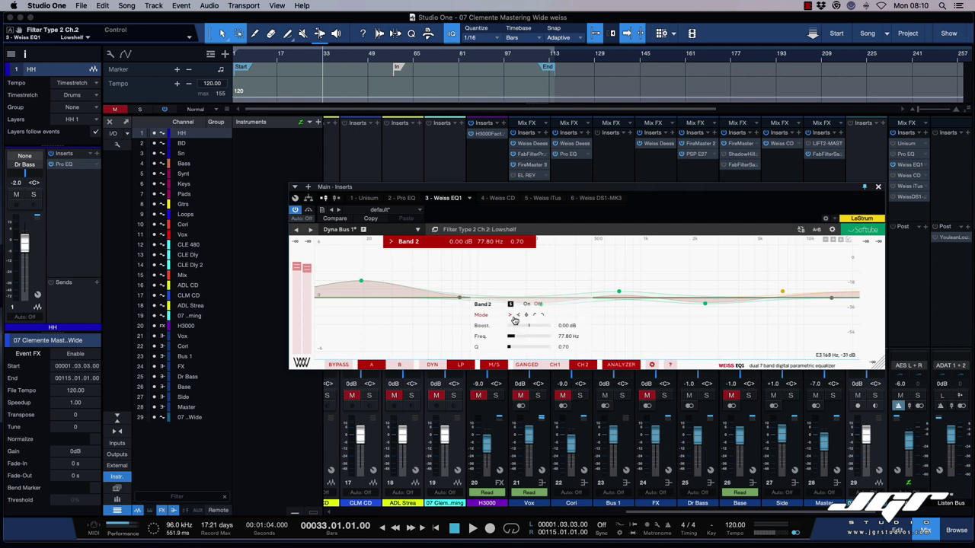
left_click(538, 316)
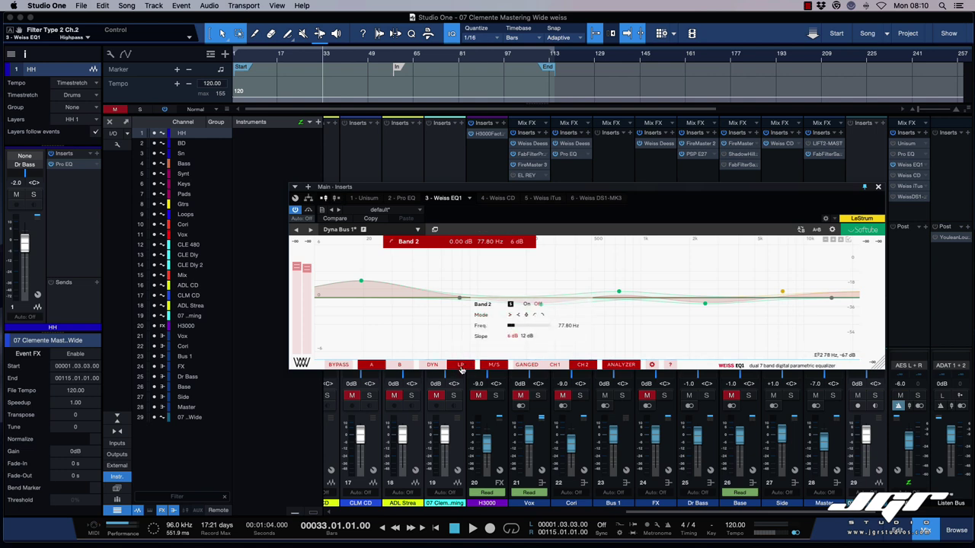
- Switch the EQ to DYN mode and make band 2 dynamic with 0.80 dB boost at 116.5 Hz, Q 1.40 and threshold -34.50 dBFS
left_click(434, 365)
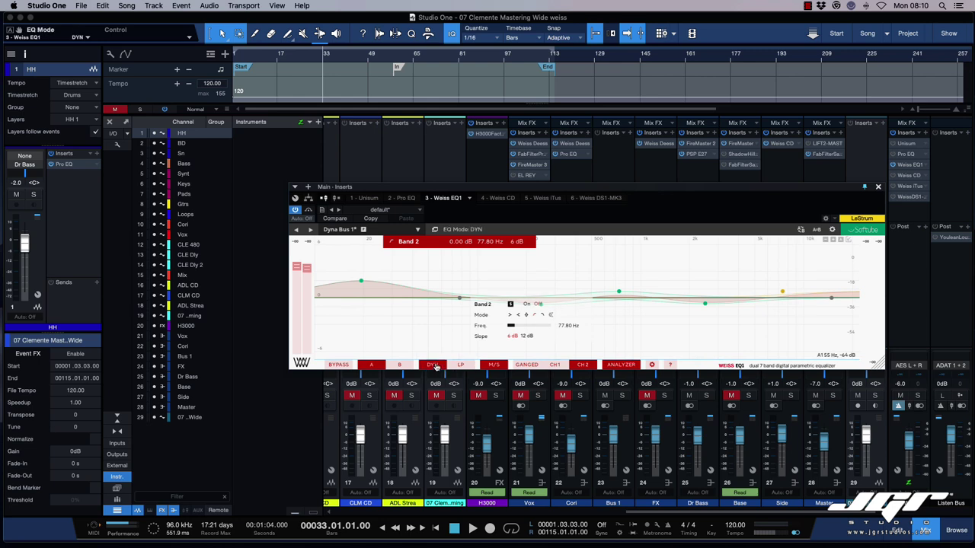
left_click(551, 316)
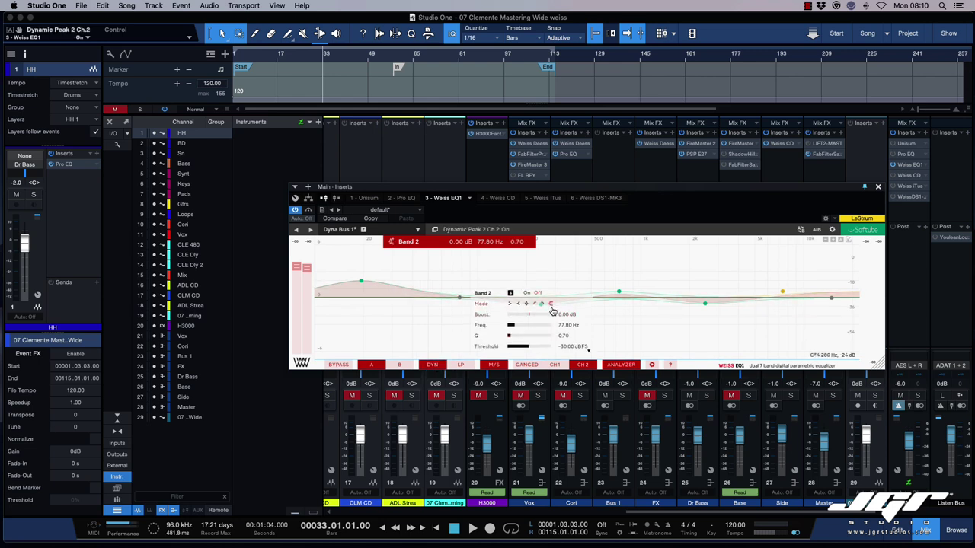
left_click_drag(531, 315, 534, 315)
left_click_drag(520, 325, 548, 342)
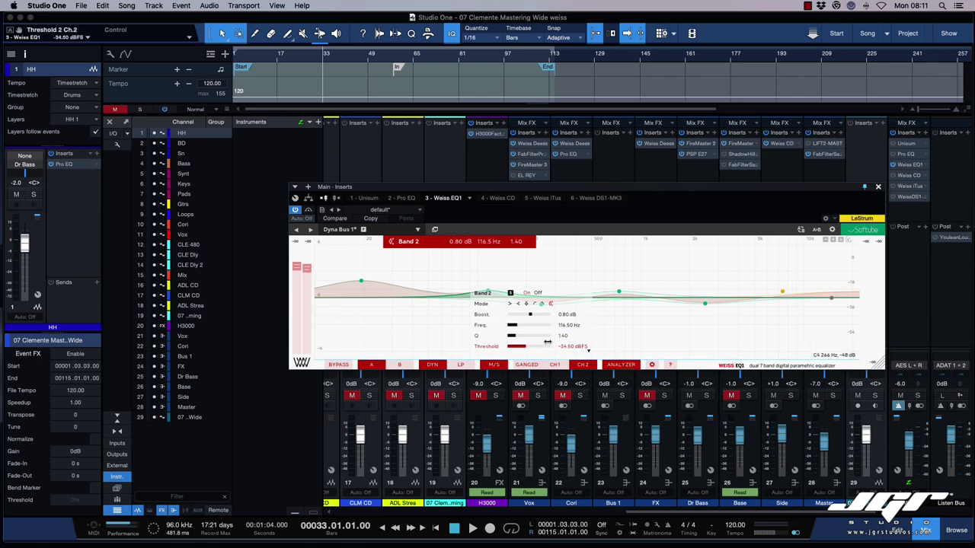
left_click(589, 353)
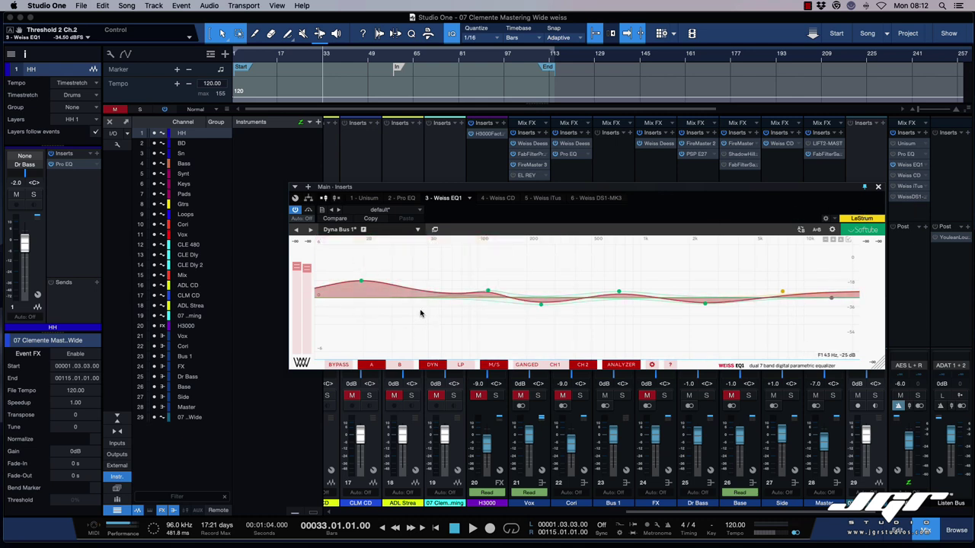
- Browse the EQ's preset collection, filter it by the Clean tag, and load the Mix Bus 1 preset
left_click(435, 231)
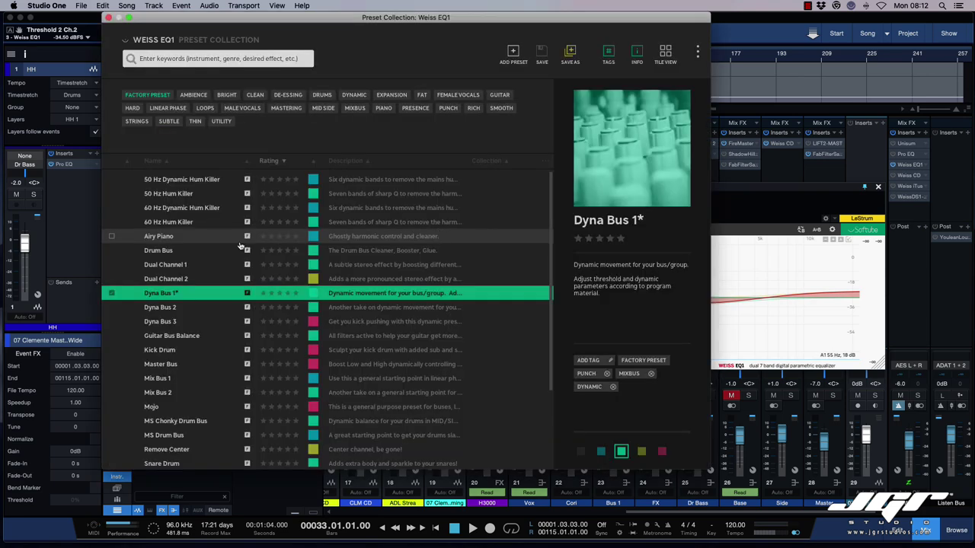
scroll(236, 250, "down", 3)
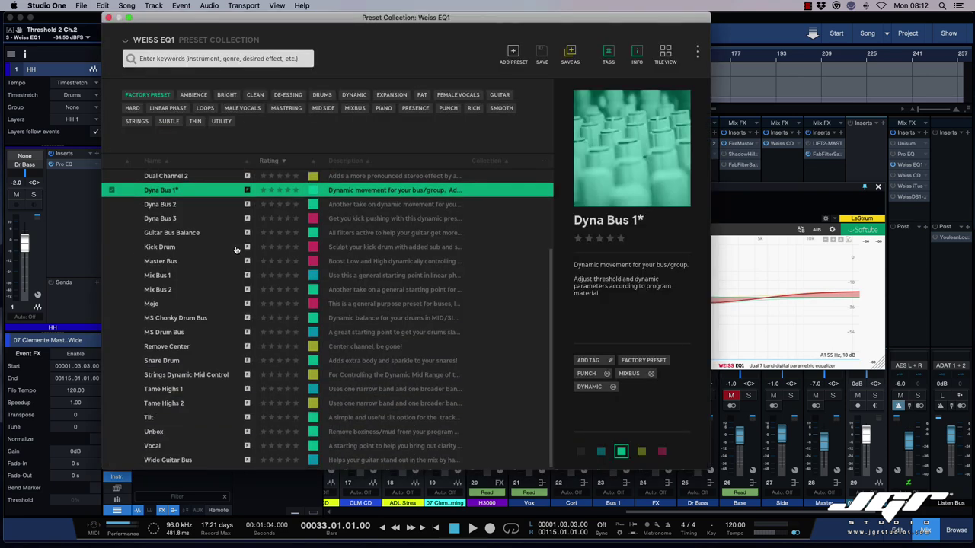
scroll(236, 249, "up", 3)
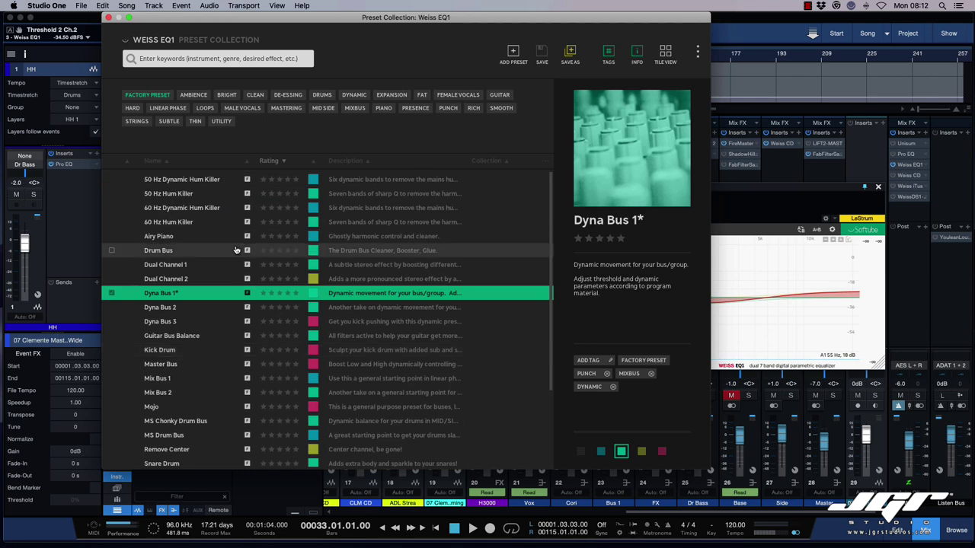
left_click(255, 96)
left_click(152, 195)
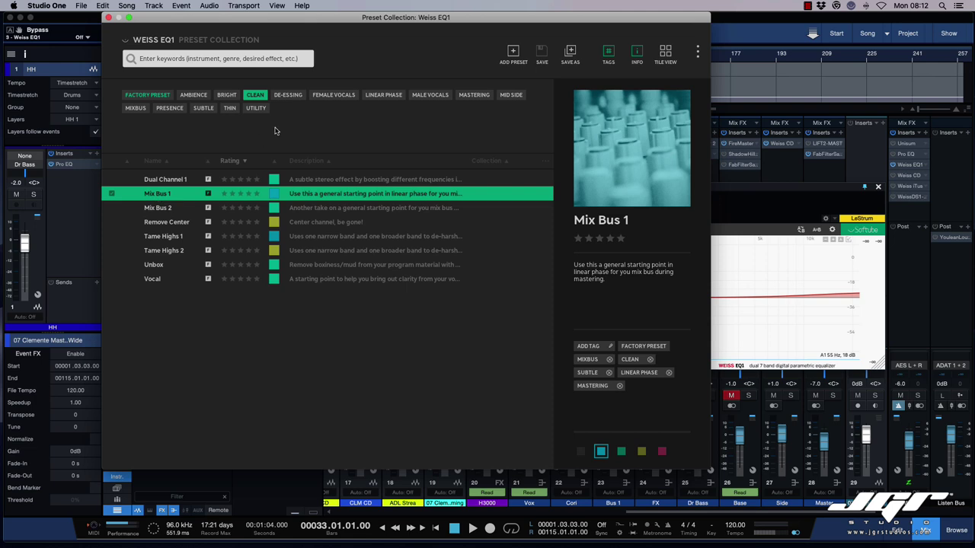
- Try narrowing the Clean presets with the De-Essing, Mastering and Linear Phase tags, and return to the Clean filter alone
left_click(287, 98)
left_click(262, 97)
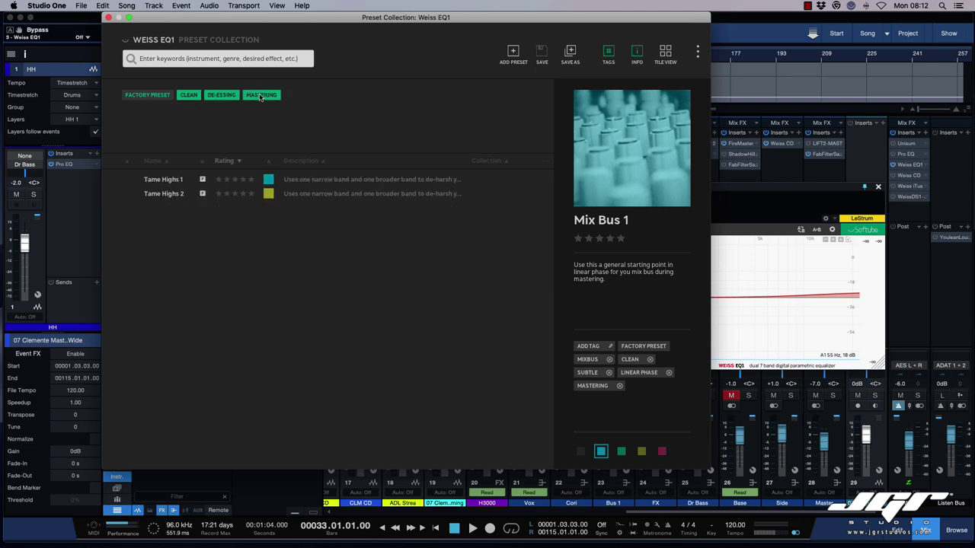
left_click(223, 97)
left_click(248, 97)
left_click(270, 96)
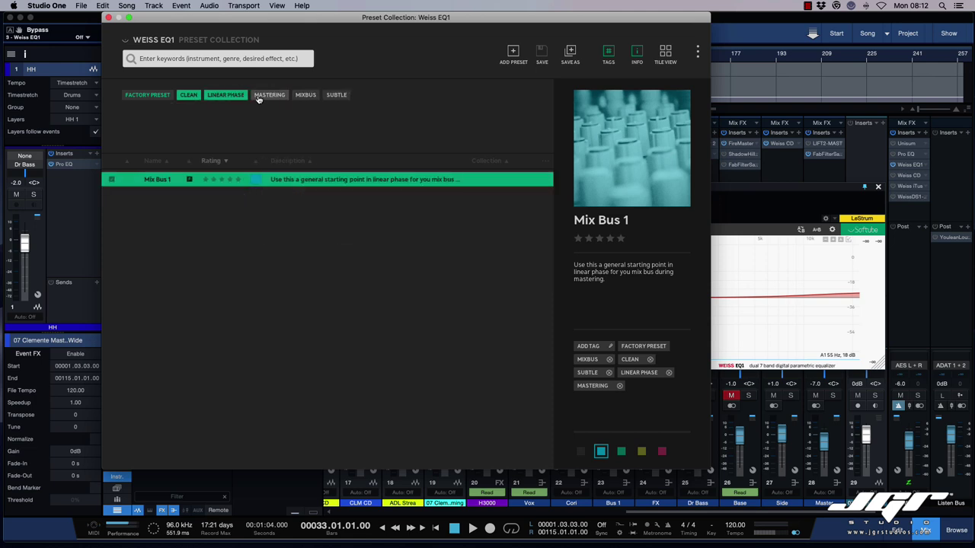
left_click(222, 97)
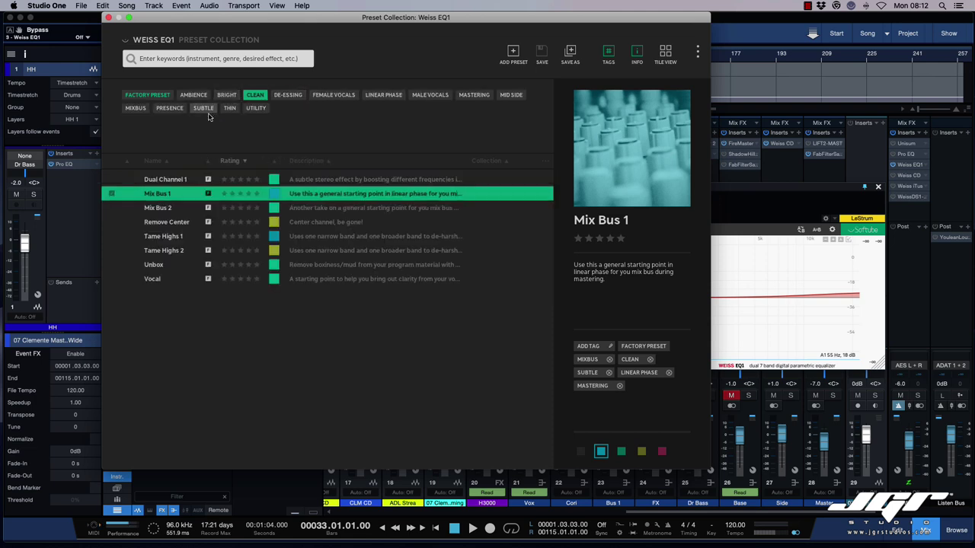
left_click(253, 96)
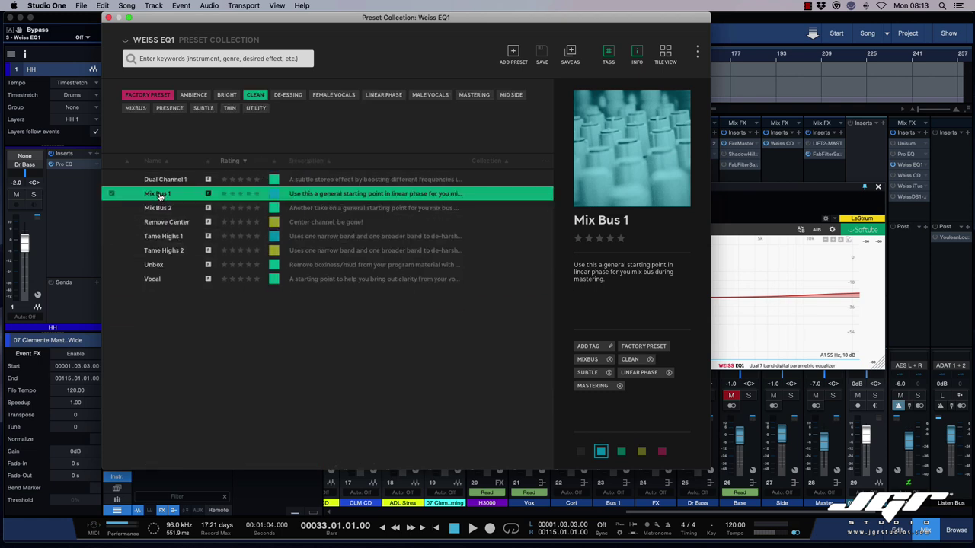
- Close the preset collection and move the EQ window slightly higher over the mixer
left_click(108, 18)
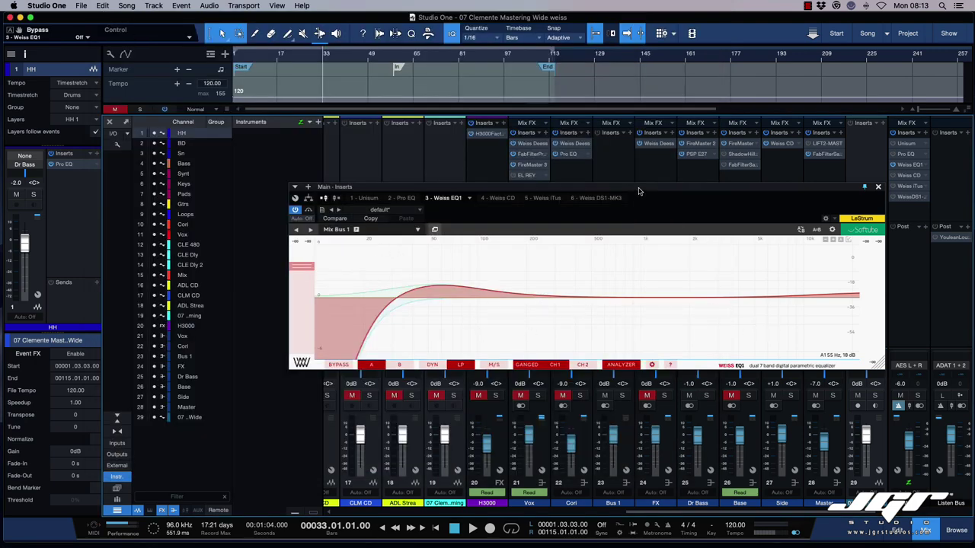
left_click_drag(640, 191, 640, 173)
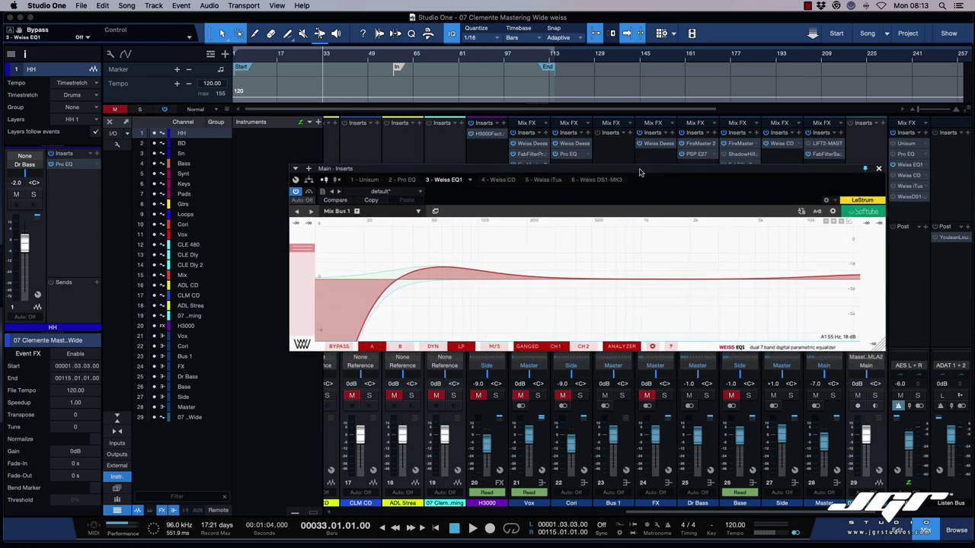
- Play the track and compare the sound with the EQ bypassed and active
key("space")
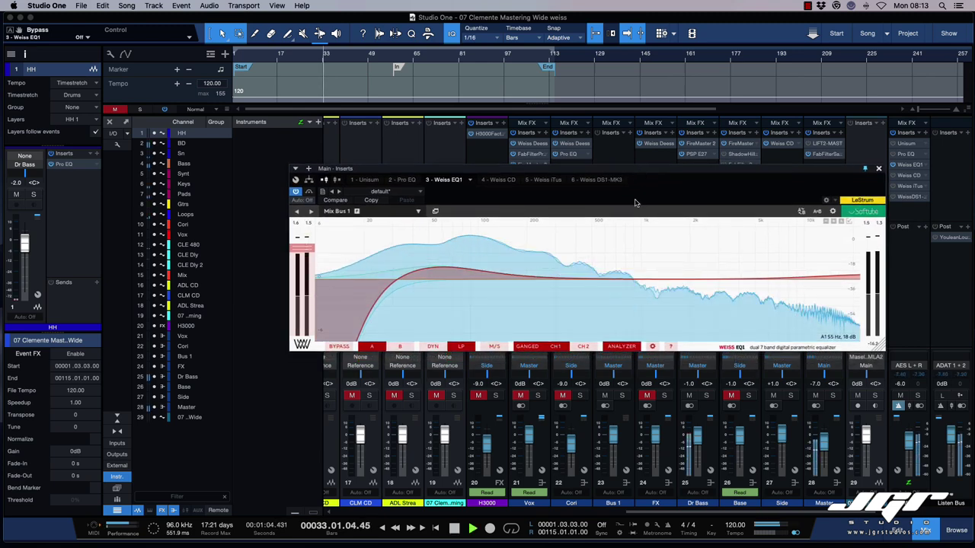
left_click(339, 347)
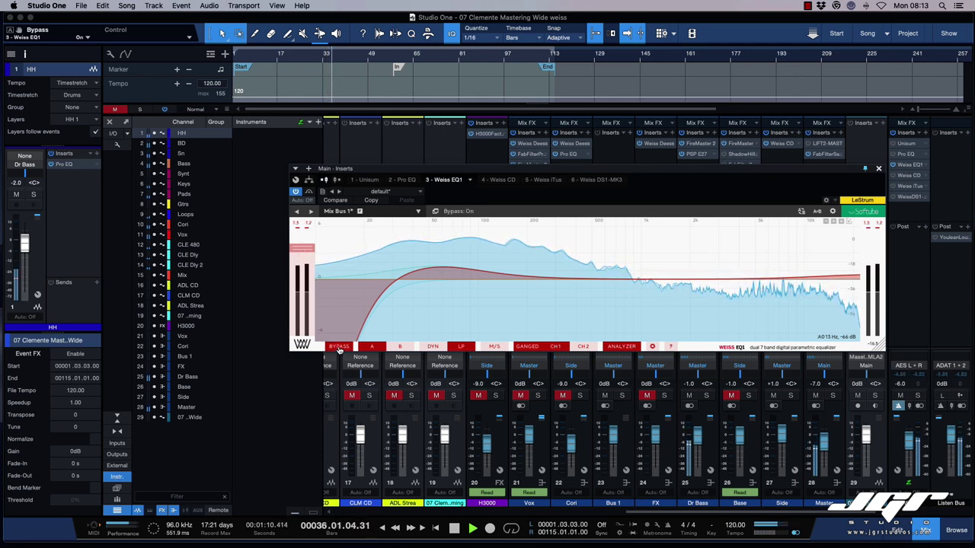
left_click(339, 347)
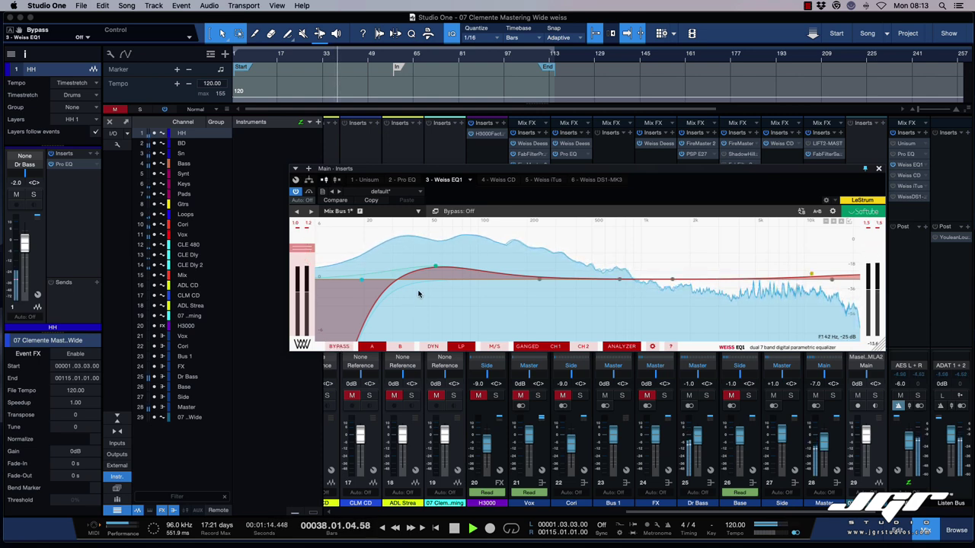
- Raise band 2's boost to 3.25 dB on the graph and restart playback to hear it
left_click_drag(435, 266, 436, 255)
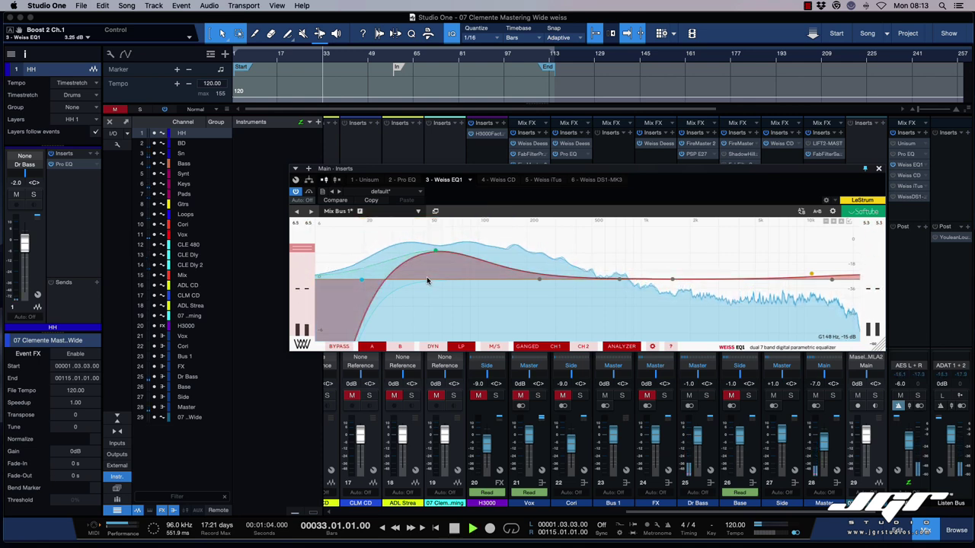
key("space")
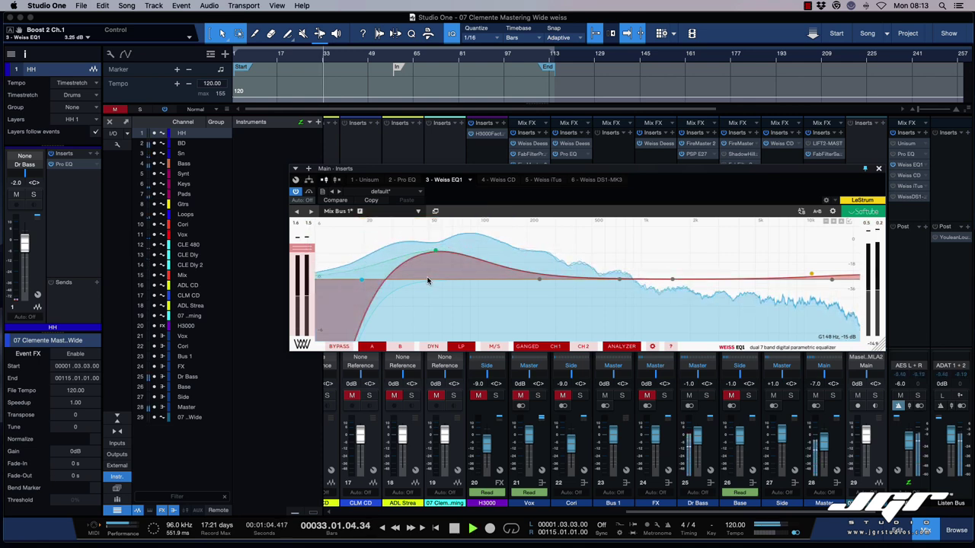
- Compare the sound with the EQ bypassed and active, then reduce band 2's boost to 2.70 dB and stop playback
left_click(340, 347)
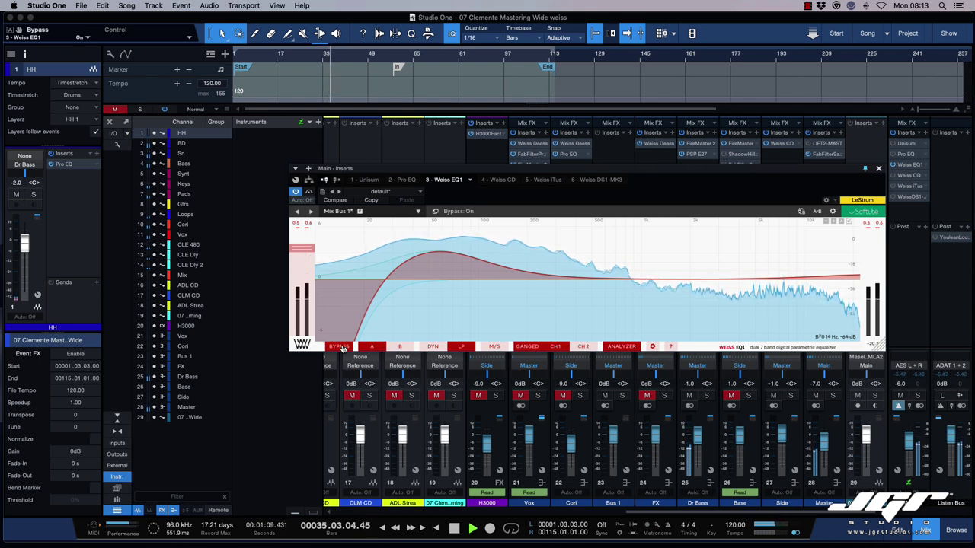
left_click(341, 348)
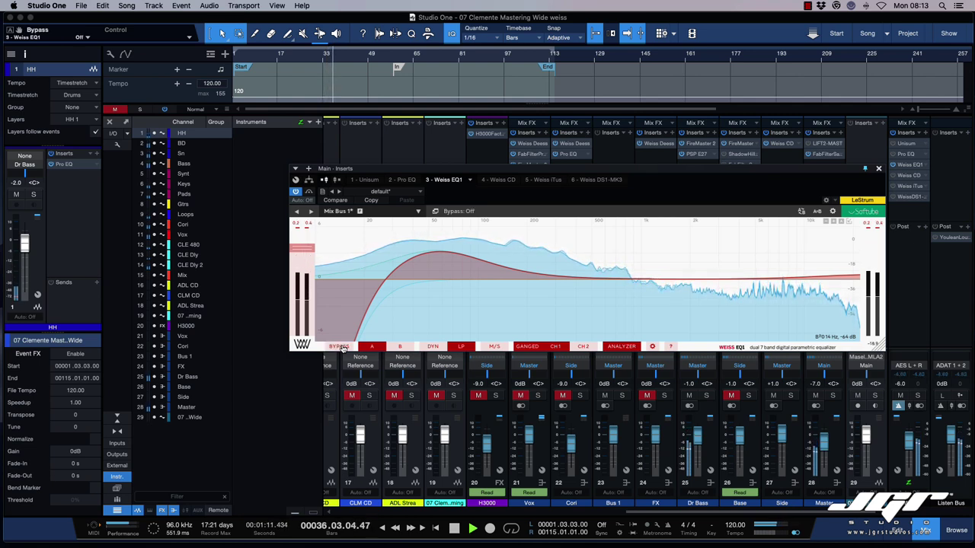
left_click(438, 252)
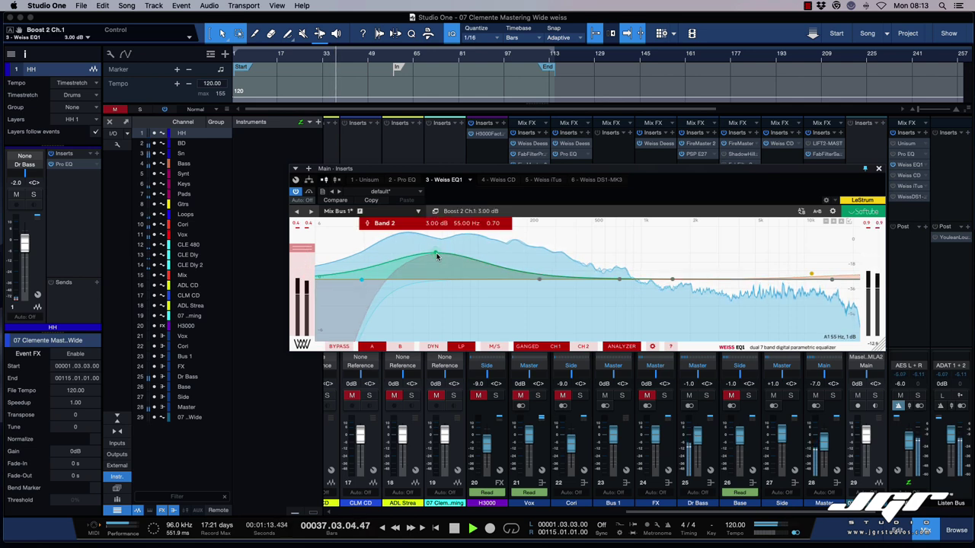
left_click_drag(436, 256, 436, 257)
key("space")
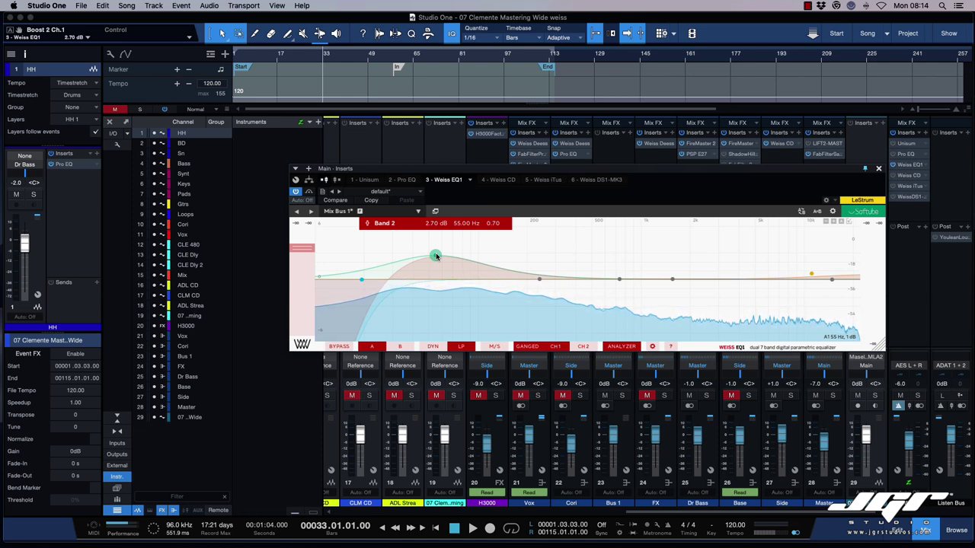
- Lower band 1's cutoff to 15.40 Hz and band 2 to a 2.20 dB boost at 50 Hz, and play the track
left_click_drag(362, 279, 346, 282)
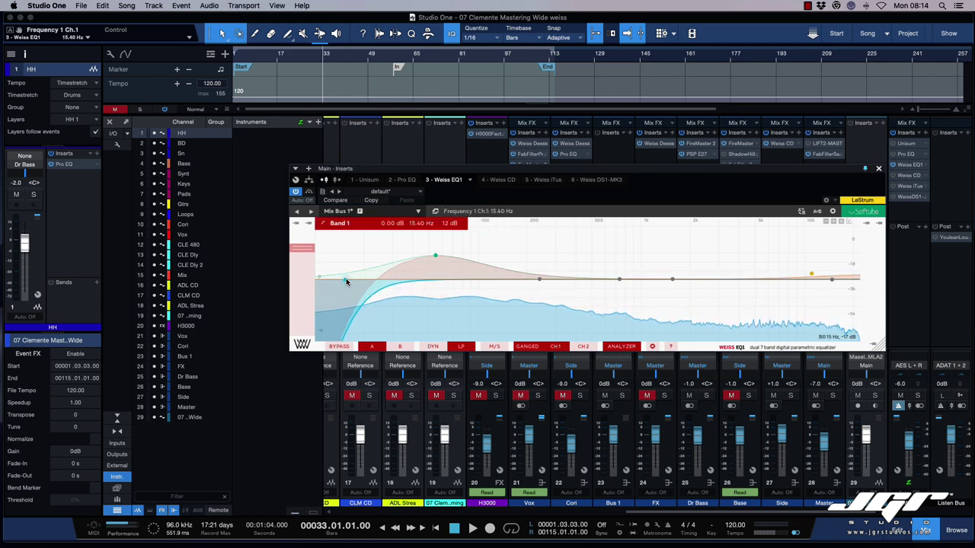
left_click(434, 256)
left_click_drag(433, 256, 434, 263)
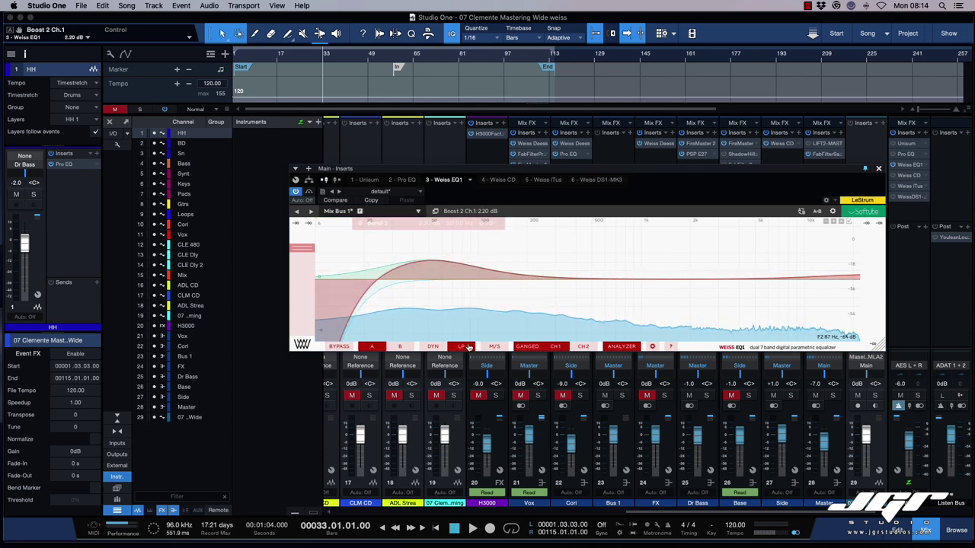
key("space")
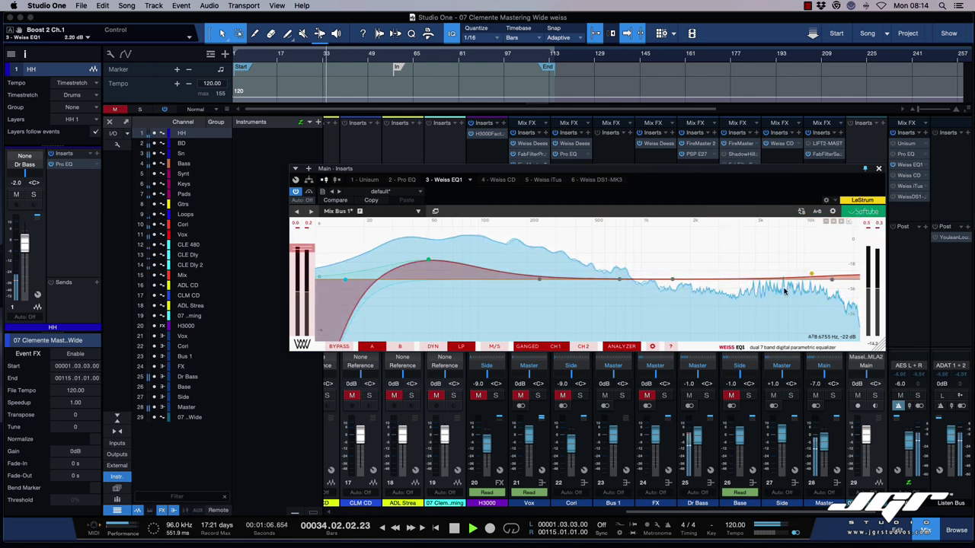
- Set band 5 to a 1.20 dB cut at 7458 Hz and band 4 to a 0.60 dB boost at 740 Hz
left_click_drag(670, 279, 784, 292)
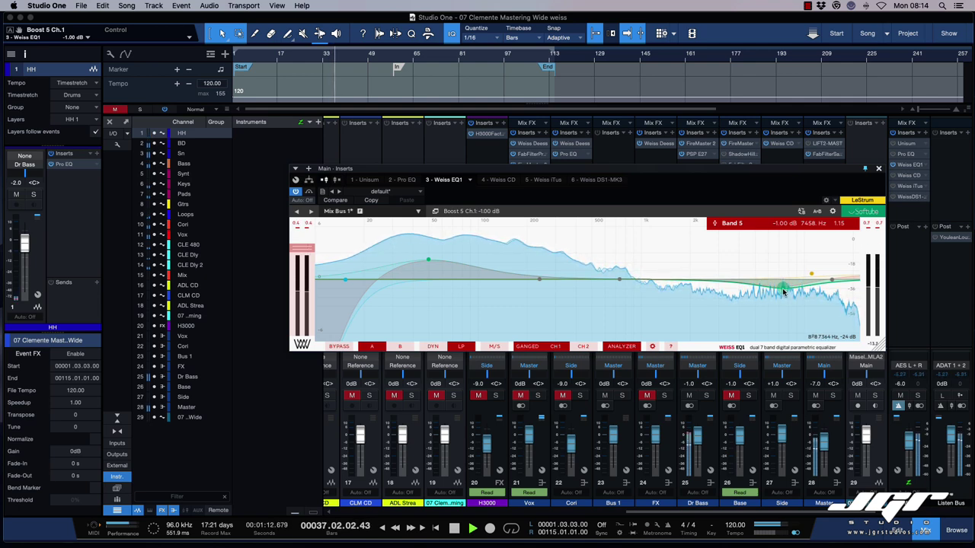
mouse_move(782, 288)
left_mouse_down()
mouse_move(783, 307)
mouse_move(782, 294)
left_mouse_up()
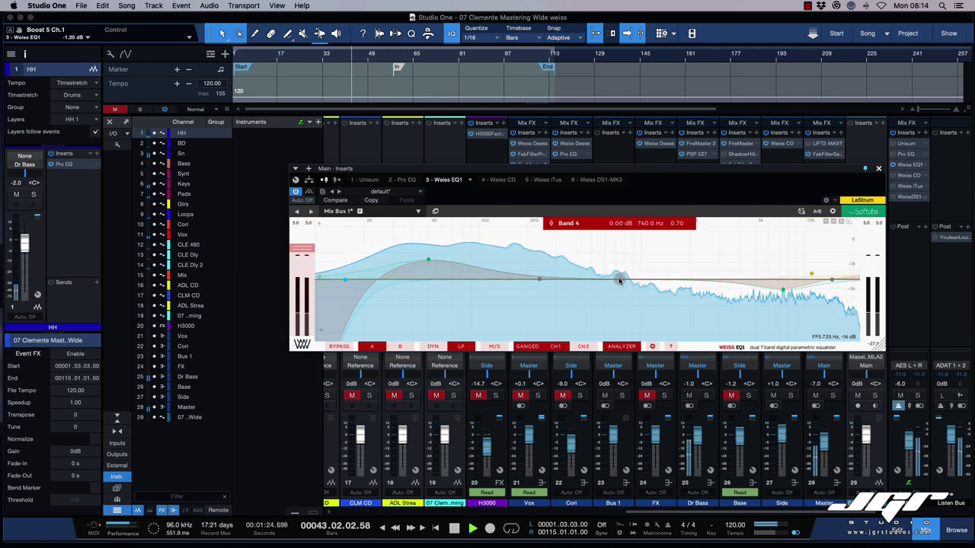
left_click_drag(619, 280, 620, 276)
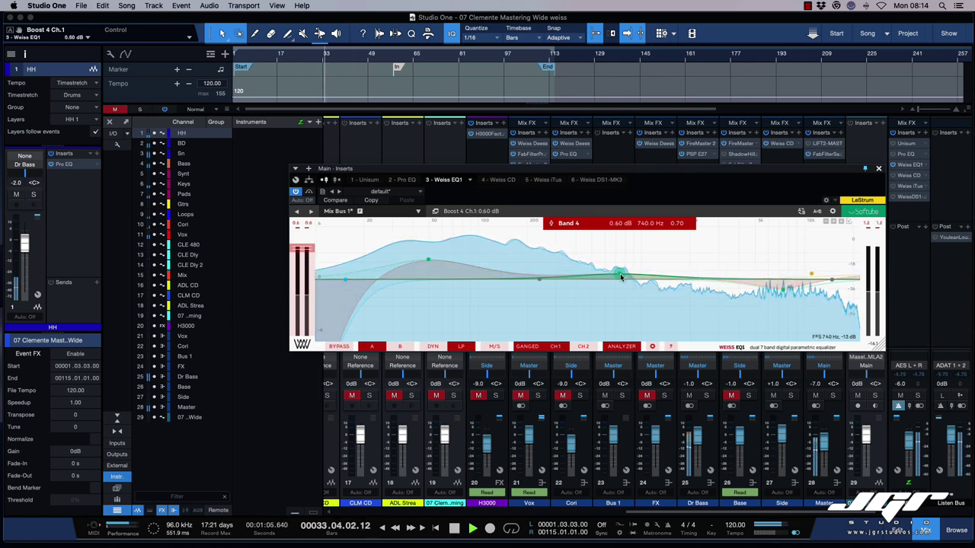
- Compare the band 4 and band 5 adjustments against the bypassed signal during playback
left_click(339, 347)
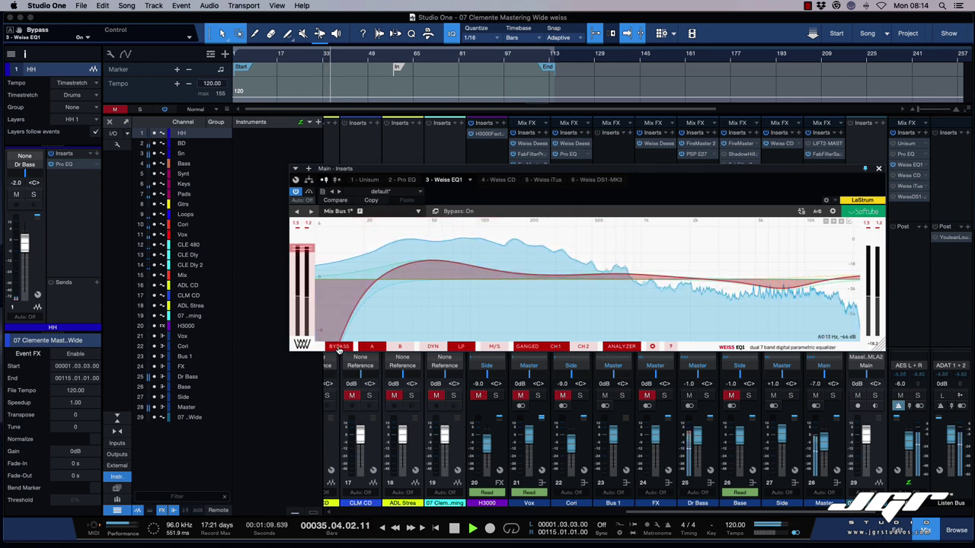
left_click(339, 348)
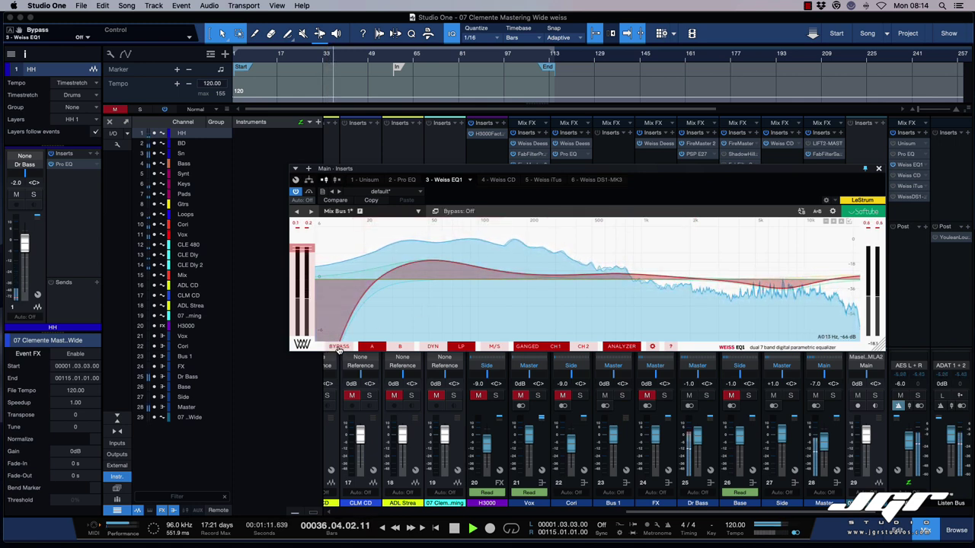
- Reduce band 2's boost to 1.60 dB, band 1's cutoff to 13.80 Hz and band 5's cut to 1.10 dB
left_click_drag(428, 260, 426, 266)
left_click_drag(345, 279, 333, 282)
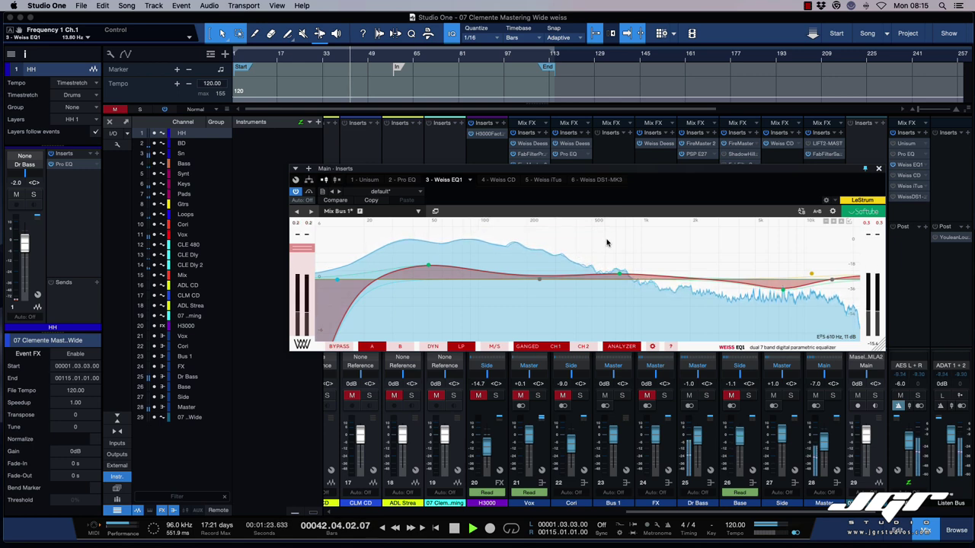
mouse_move(786, 289)
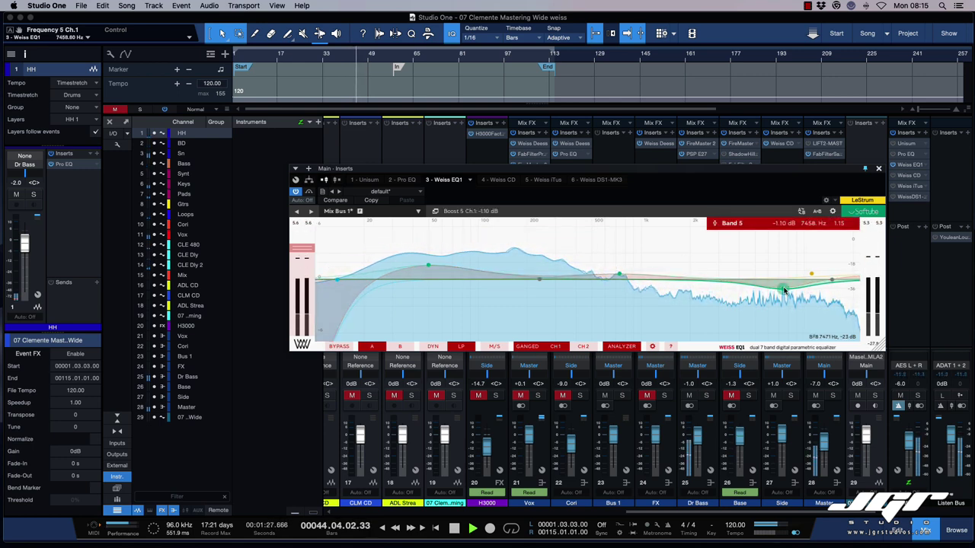
- Play from the In marker, move the EQ window slightly higher, and compare the EQ bypassed and active
left_click(398, 67)
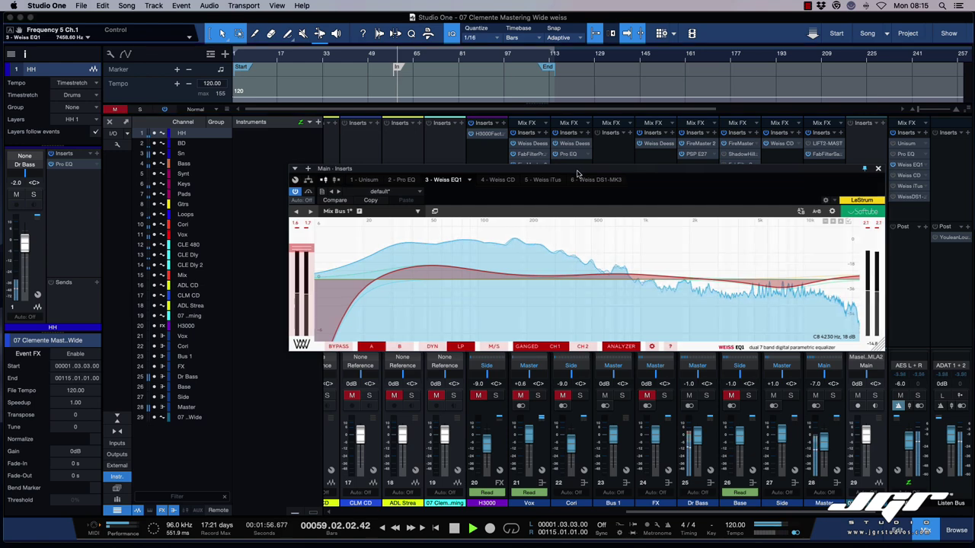
left_click_drag(575, 172, 563, 156)
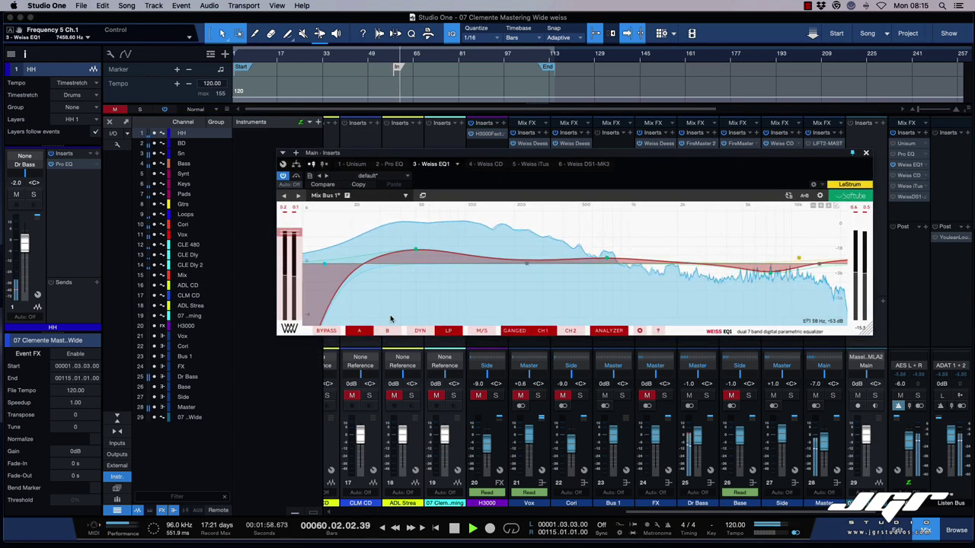
left_click(324, 332)
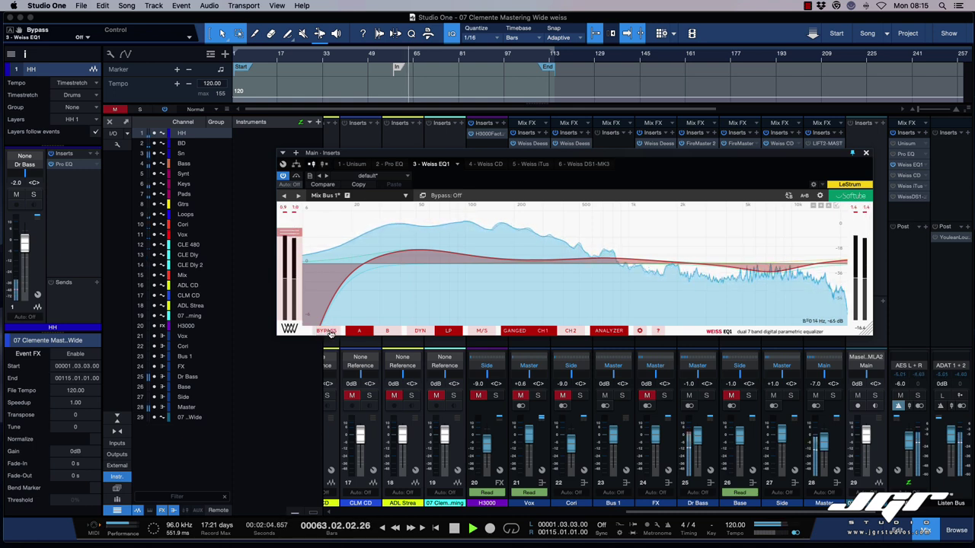
- Move band 2 up to 110 Hz on the graph and set its boost to 2.10 dB
mouse_move(417, 253)
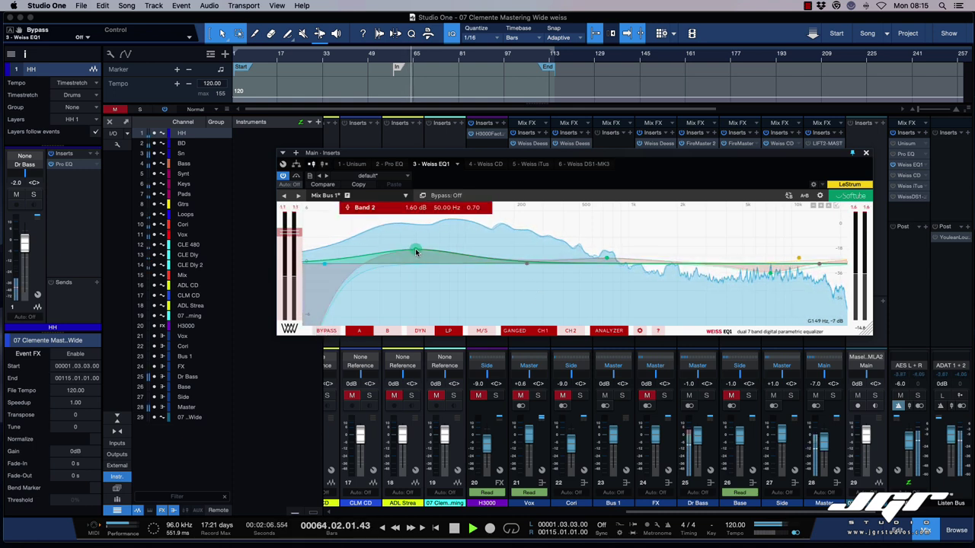
left_click_drag(416, 252, 425, 252)
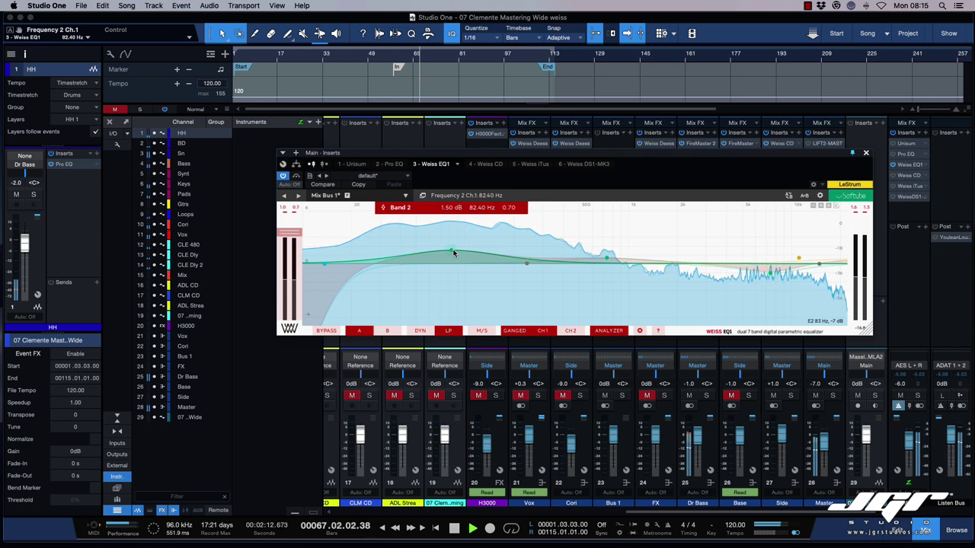
left_click_drag(454, 253, 454, 251)
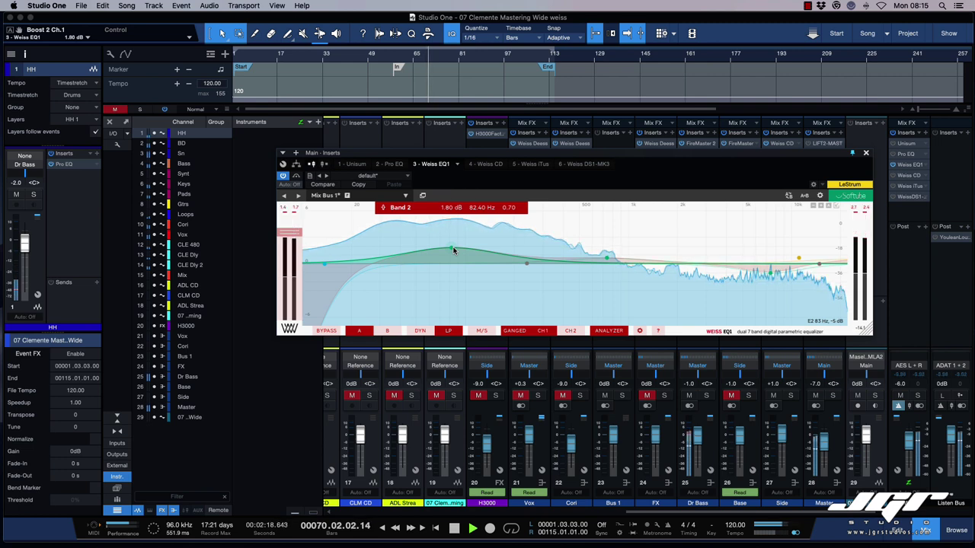
mouse_move(454, 251)
left_mouse_down()
mouse_move(453, 236)
mouse_move(475, 236)
mouse_move(472, 245)
left_mouse_up()
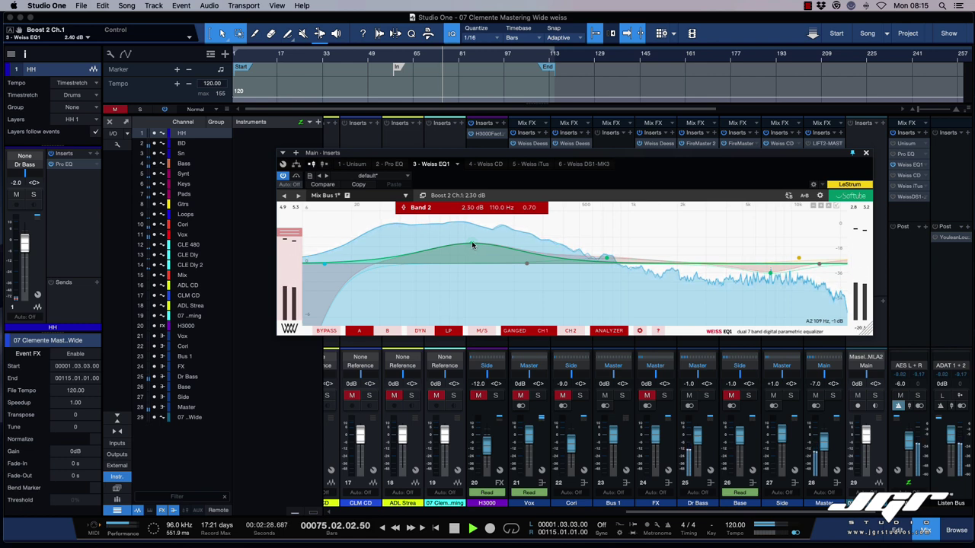
left_click_drag(472, 245, 472, 248)
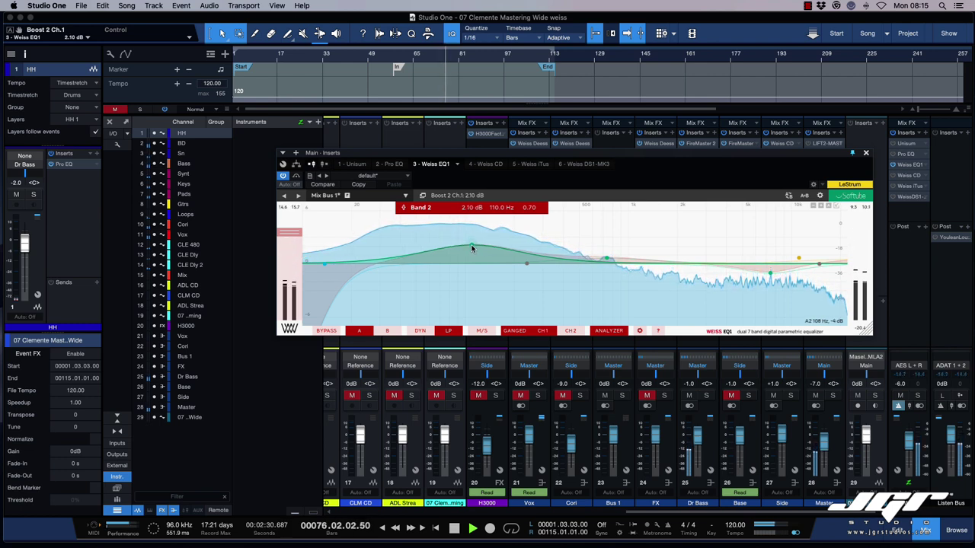
- Check the settings of bands 1 and 2, and compare the retuned low end with the EQ bypassed and active
mouse_move(324, 264)
left_mouse_down()
mouse_move(366, 264)
mouse_move(324, 264)
left_mouse_up()
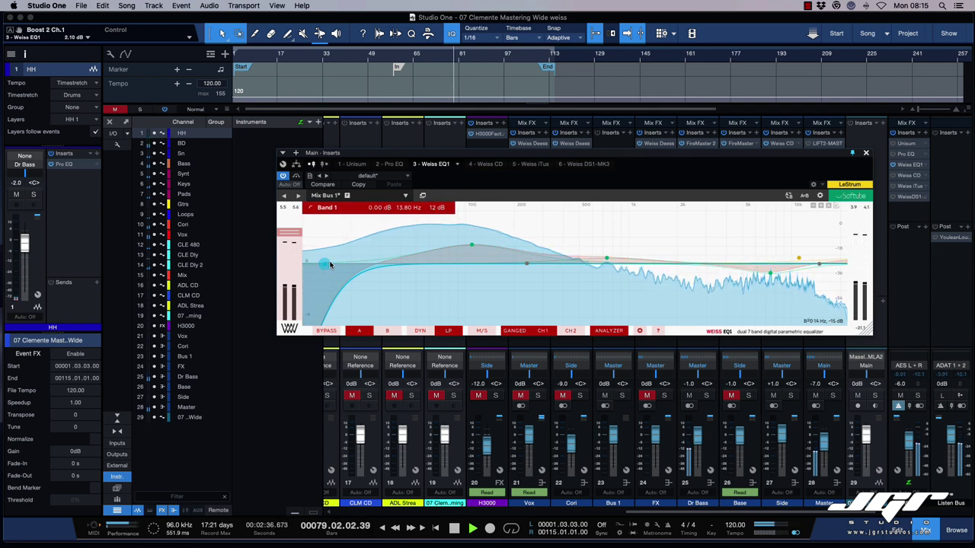
left_click(473, 245)
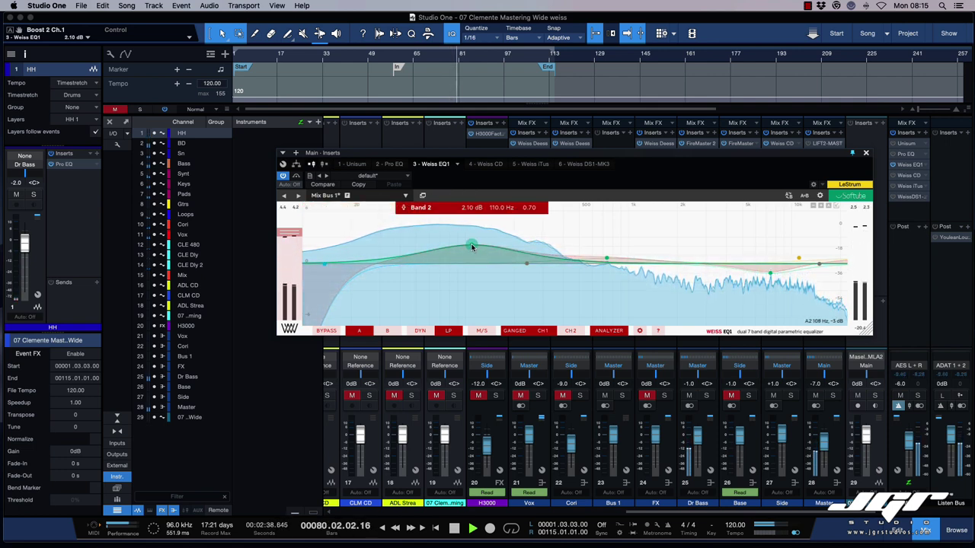
left_click(325, 264)
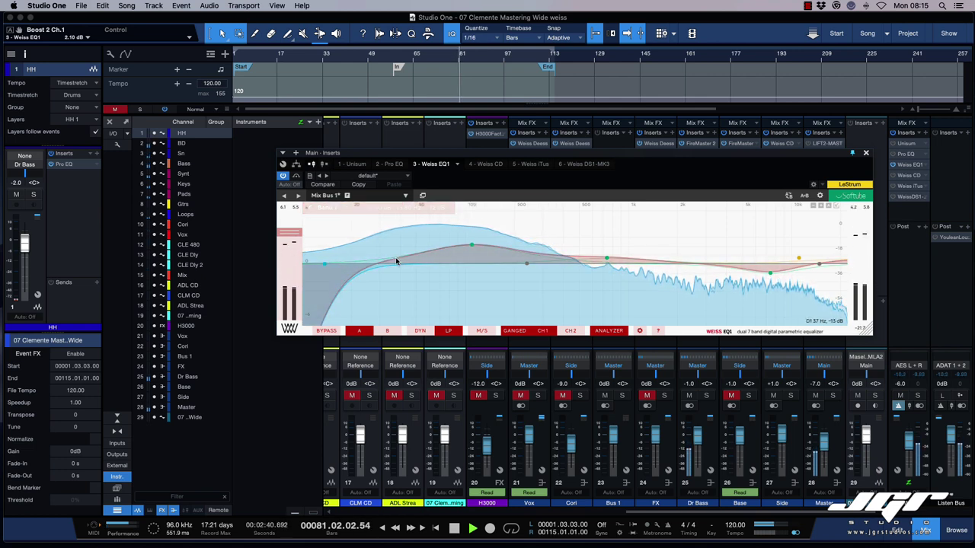
left_click(326, 331)
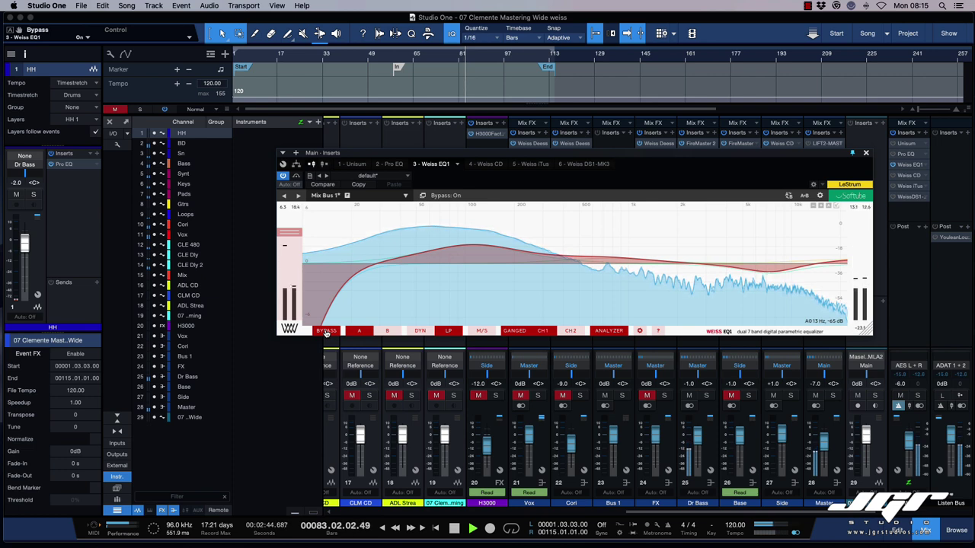
left_click(326, 332)
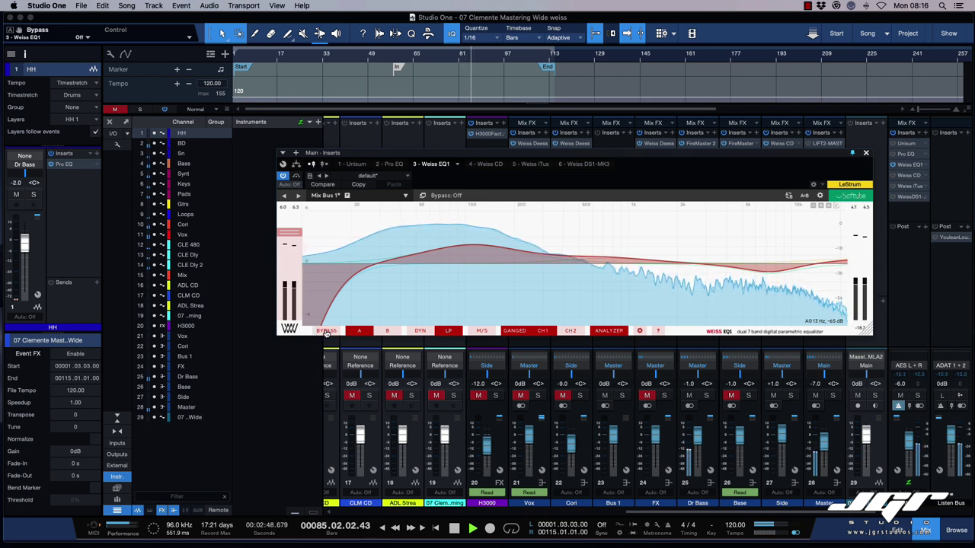
- Reduce band 2's boost to 1.90 dB and set band 4 to a 1.40 dB boost at 1046 Hz with a Q of 1.40
left_click_drag(471, 246, 472, 249)
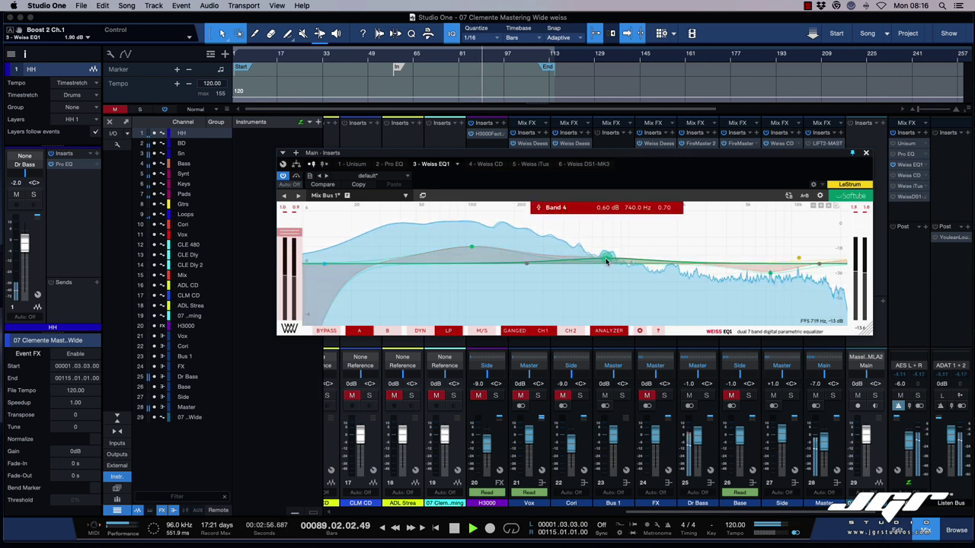
left_click_drag(606, 261, 607, 253)
scroll(607, 253, "up", 1)
scroll(607, 253, "up", 6)
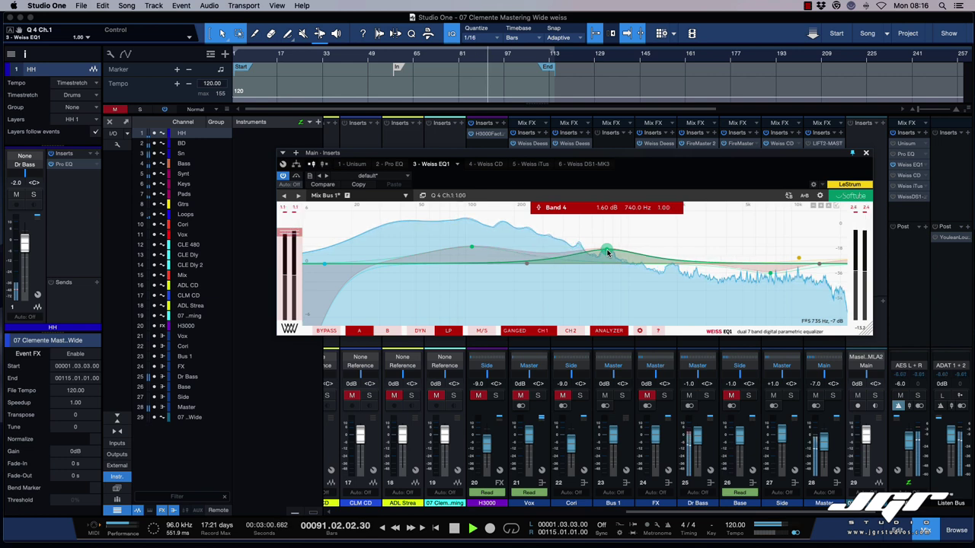
scroll(607, 253, "up", 2)
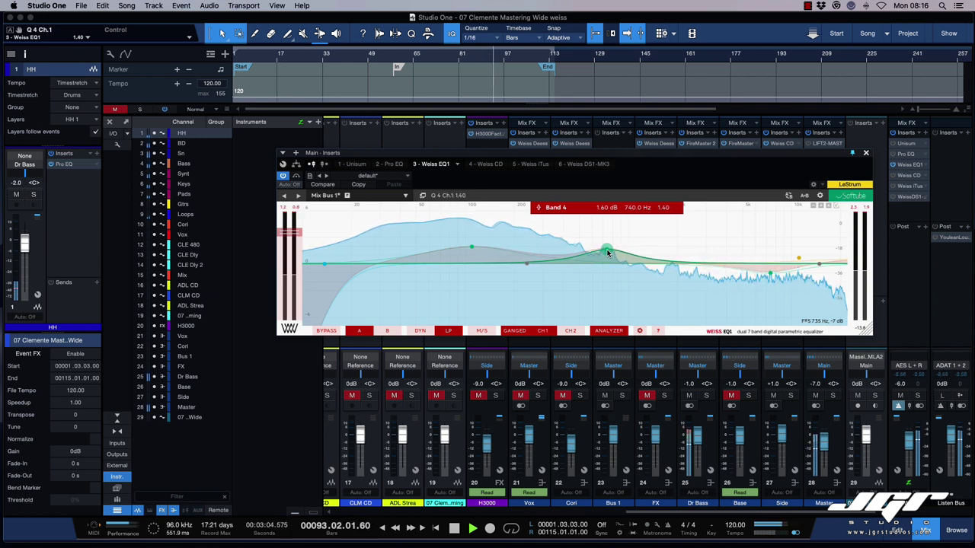
left_click_drag(607, 253, 633, 255)
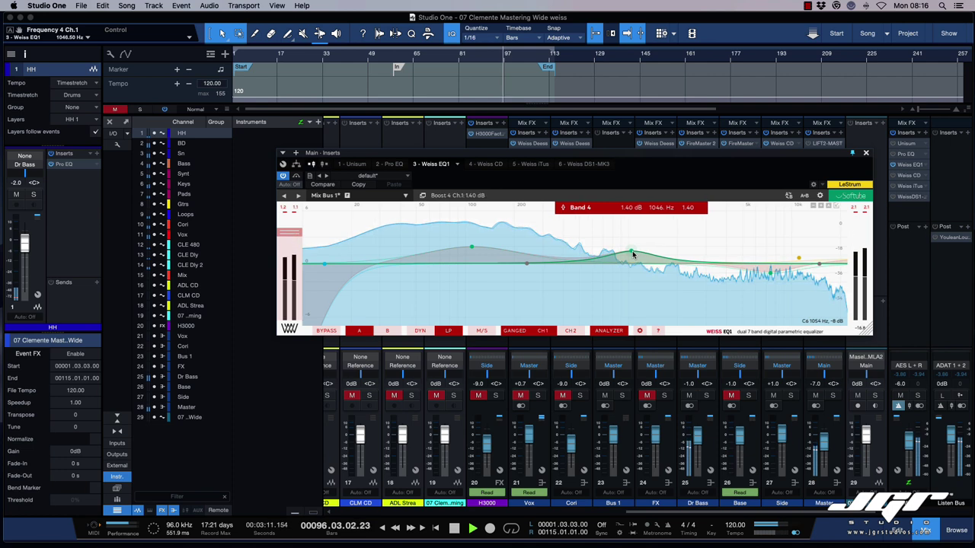
- Compare the narrower band 4 boost around 1 kHz with the EQ bypassed and active
left_click(324, 331)
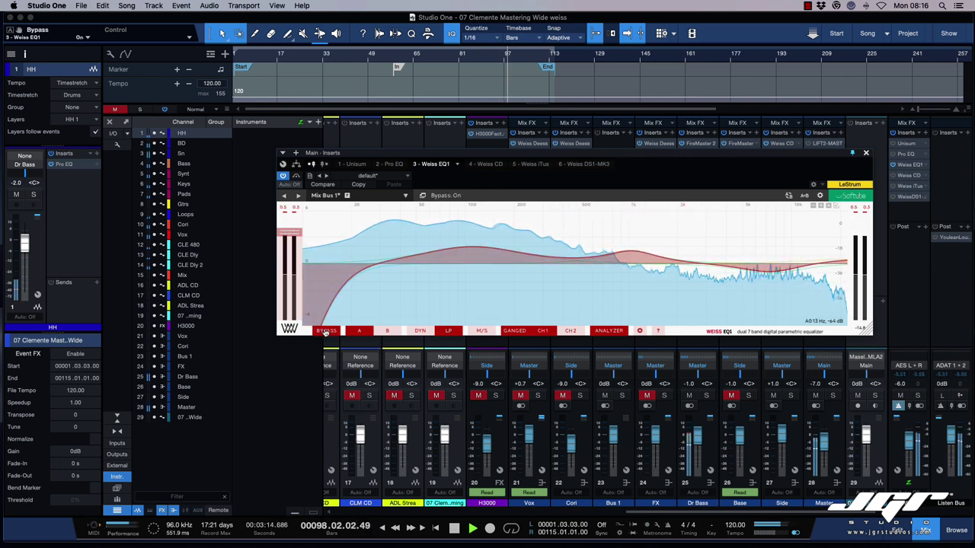
left_click(324, 332)
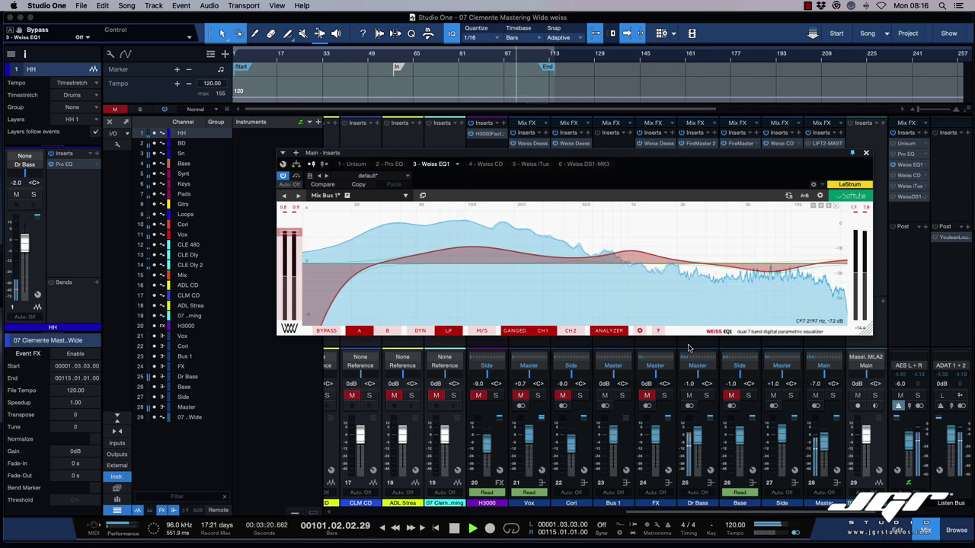
- Unmute the Base channel, restart playback from the In marker and bypass the EQ to hear the difference
left_click(731, 396)
key("space")
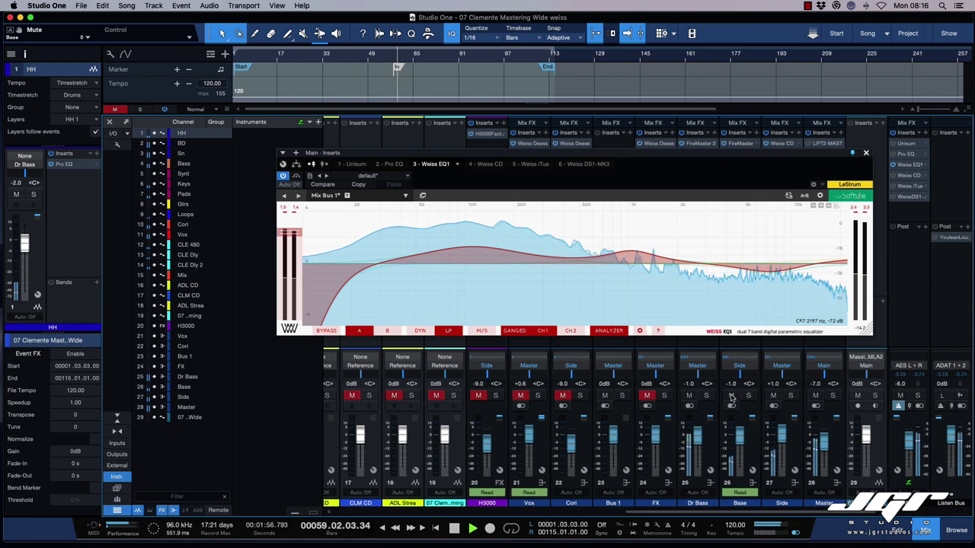
left_click(326, 331)
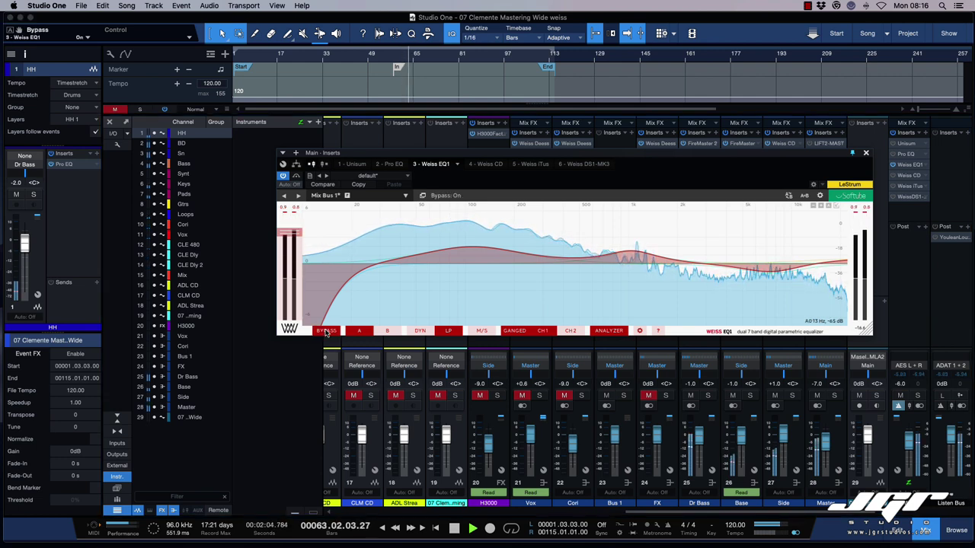
- Reactivate the EQ, reduce band 2's boost to 1.70 dB and band 4's to 1.10 dB, and shift band 5 to 7458.60 Hz
left_click(326, 331)
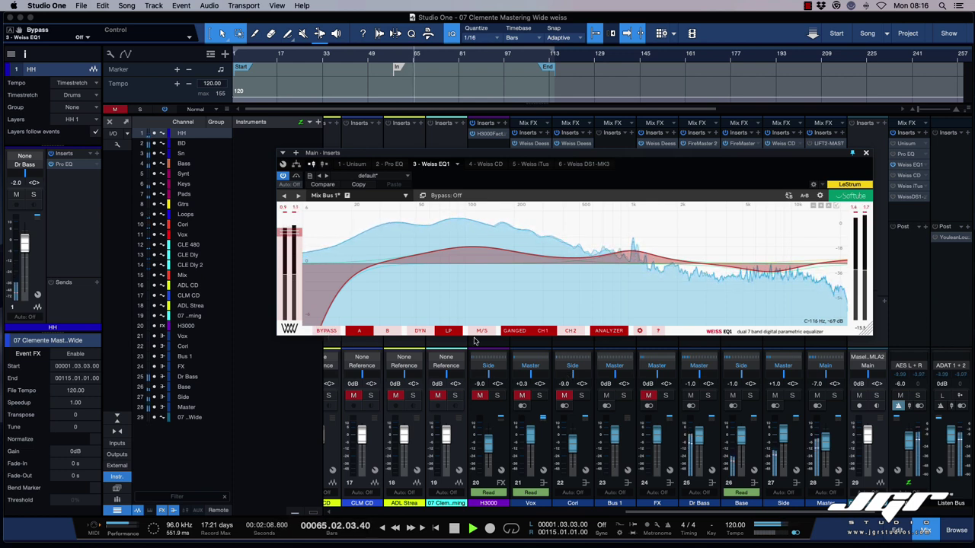
left_click_drag(472, 253, 470, 250)
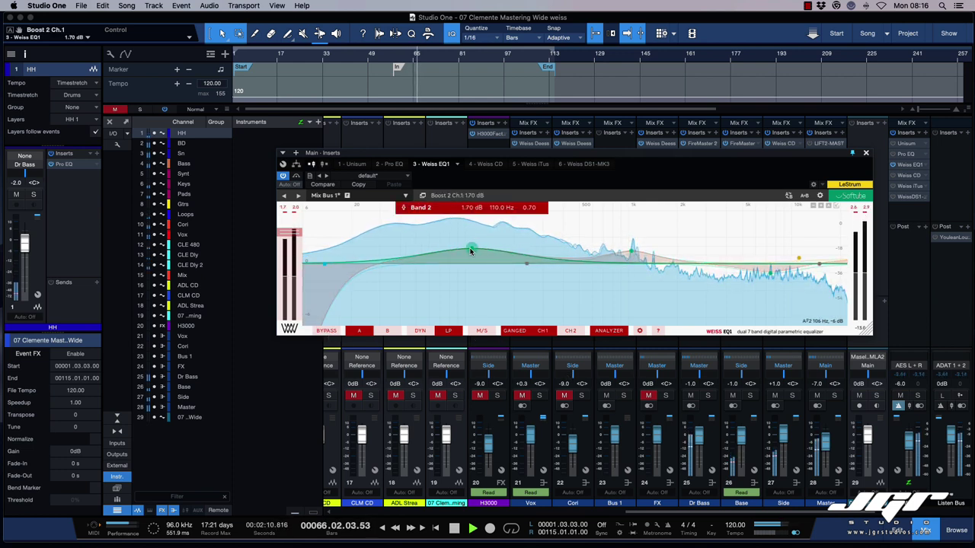
left_click_drag(632, 252, 632, 255)
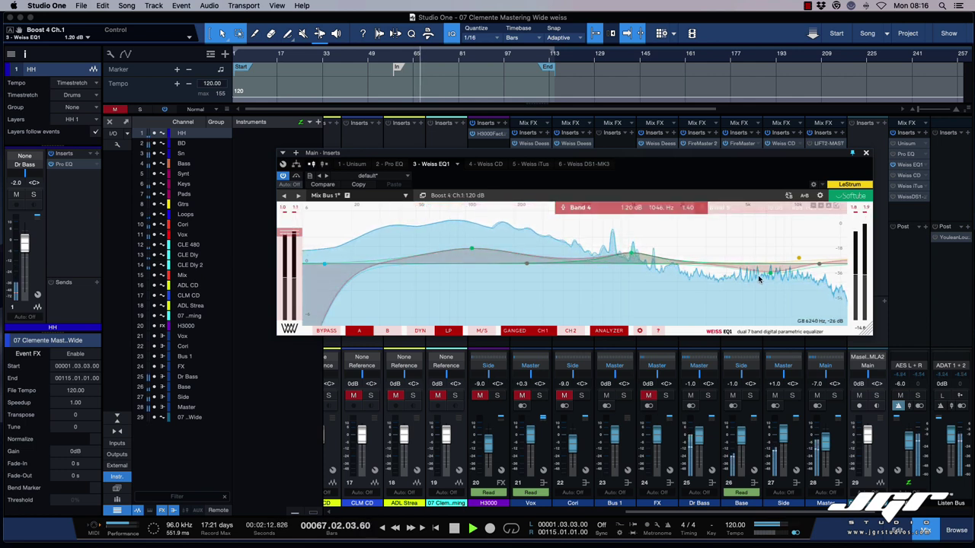
left_click_drag(769, 273, 764, 274)
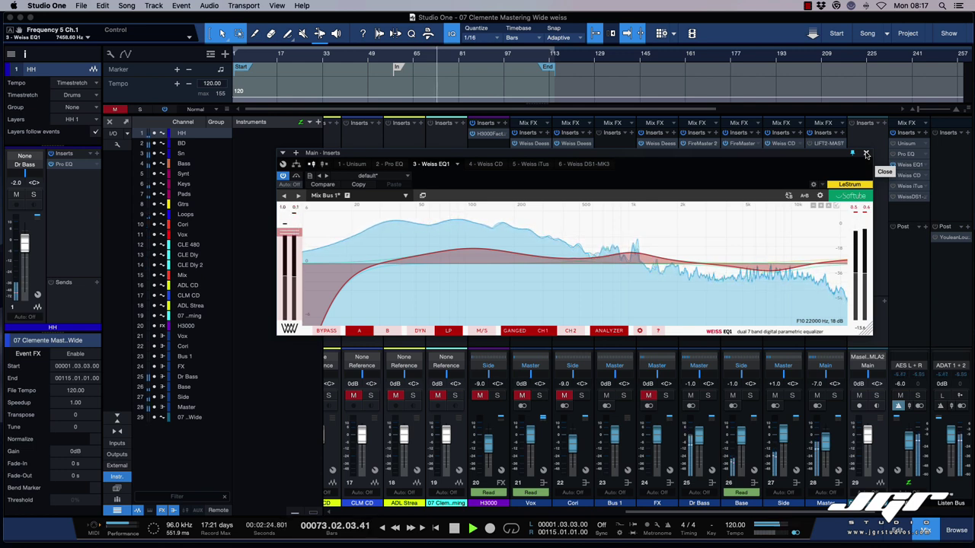
key("space")
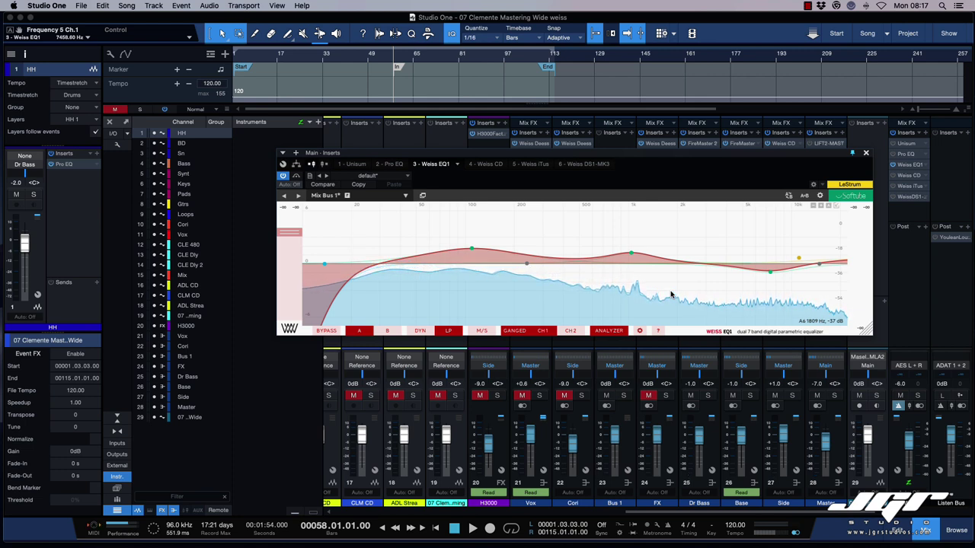
left_click(632, 254)
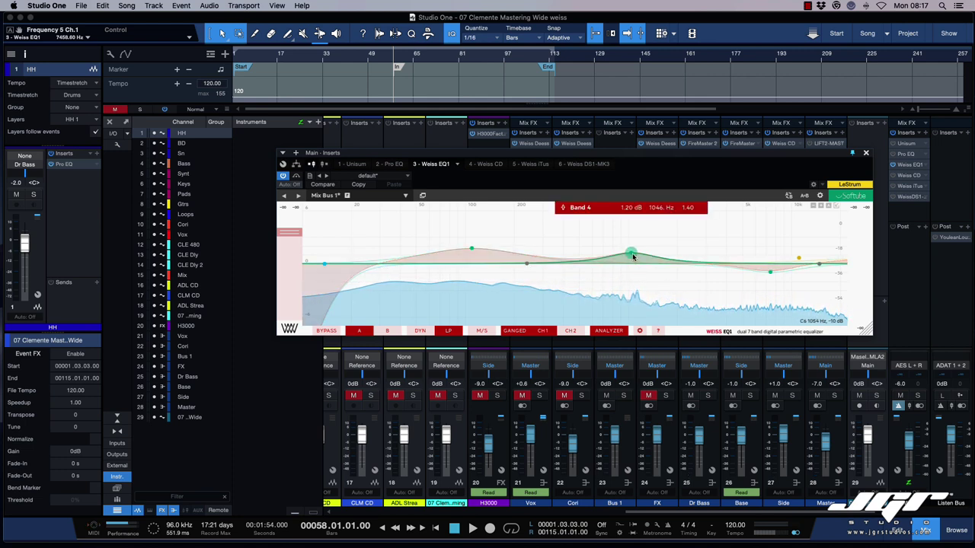
left_click_drag(633, 256, 633, 258)
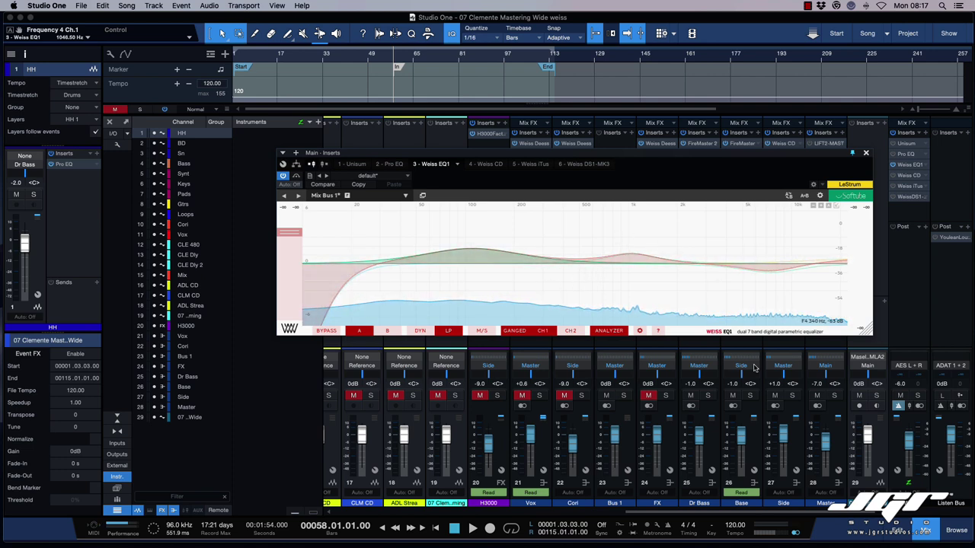
- Switch the EQ to dynamic mode, unlink its two channels and enable mid/side processing during playback
left_click(420, 331)
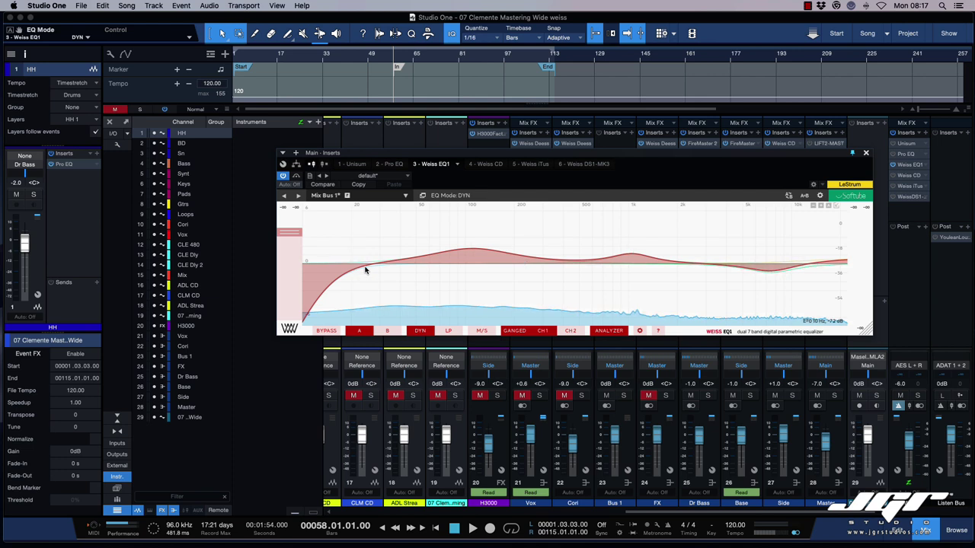
key("space")
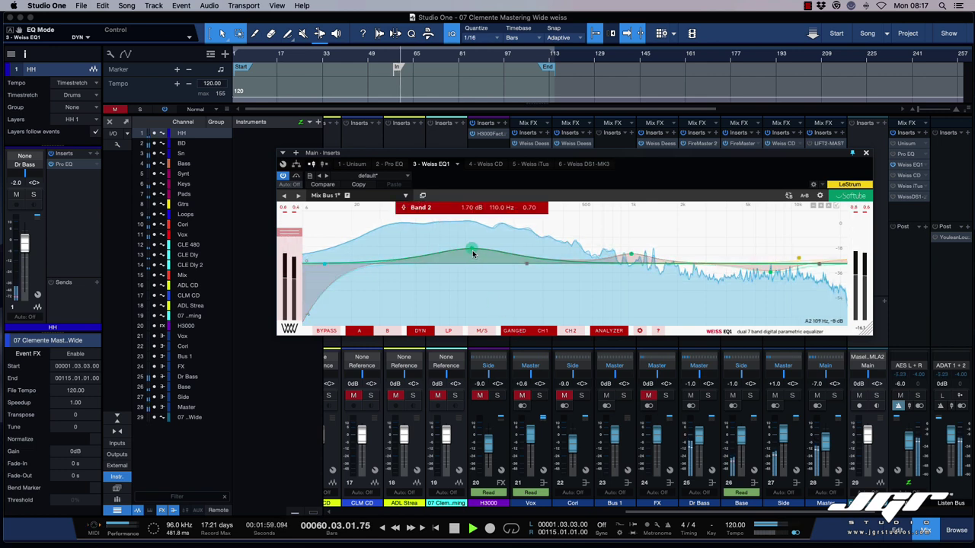
left_click(520, 334)
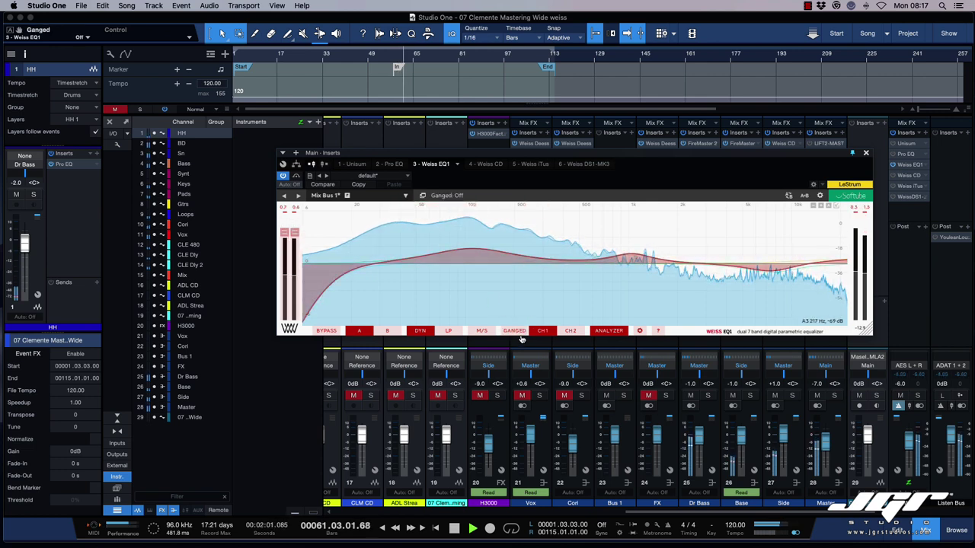
left_click(485, 332)
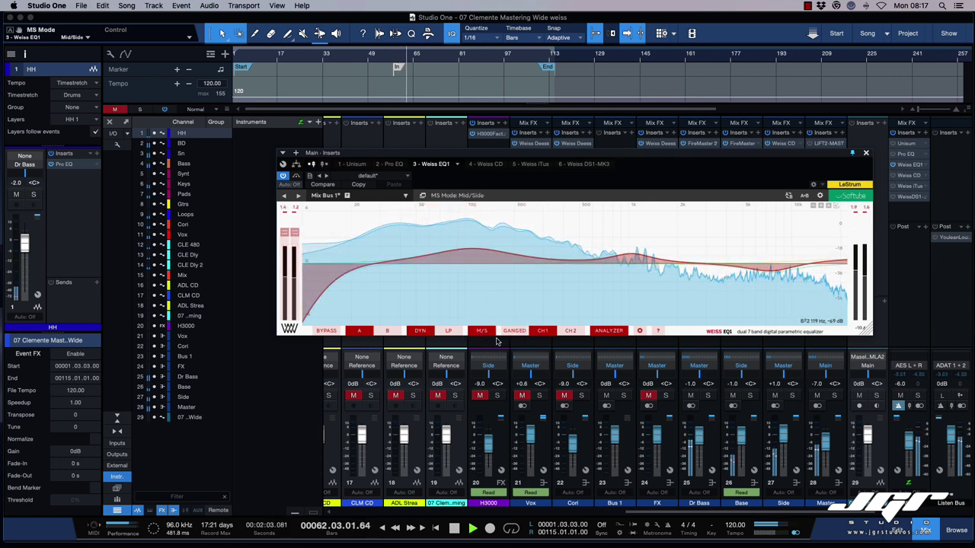
- Make channel 1's band 2 a dynamic peak with a 2.00 dB boost at 103.80 Hz, Q 1.40 and a -33.00 dBFS threshold
mouse_move(476, 250)
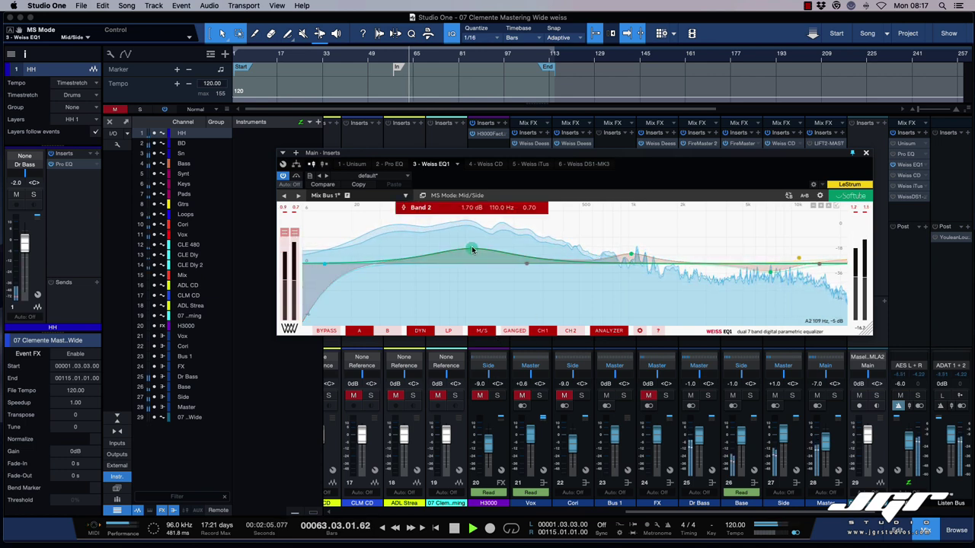
left_click_drag(472, 248, 470, 244)
right_click(470, 245)
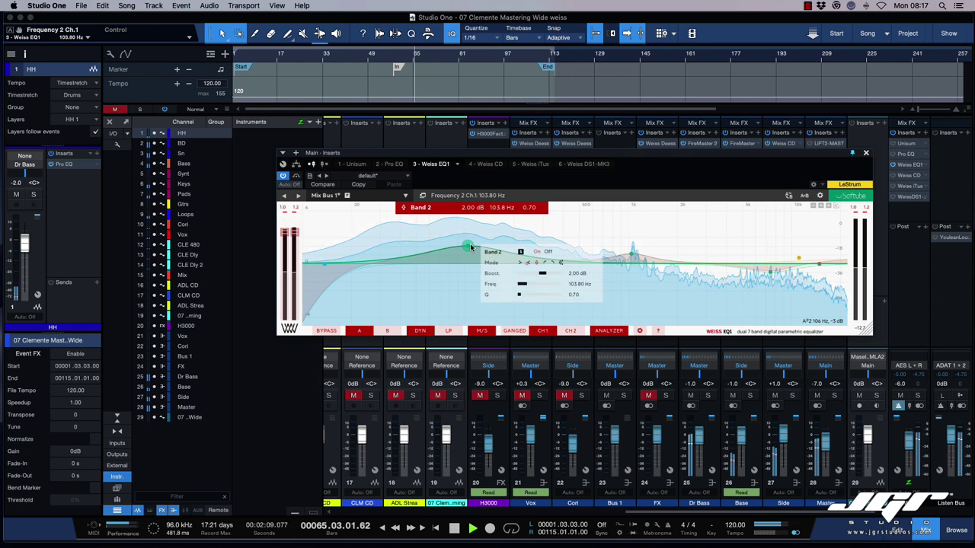
left_click(562, 263)
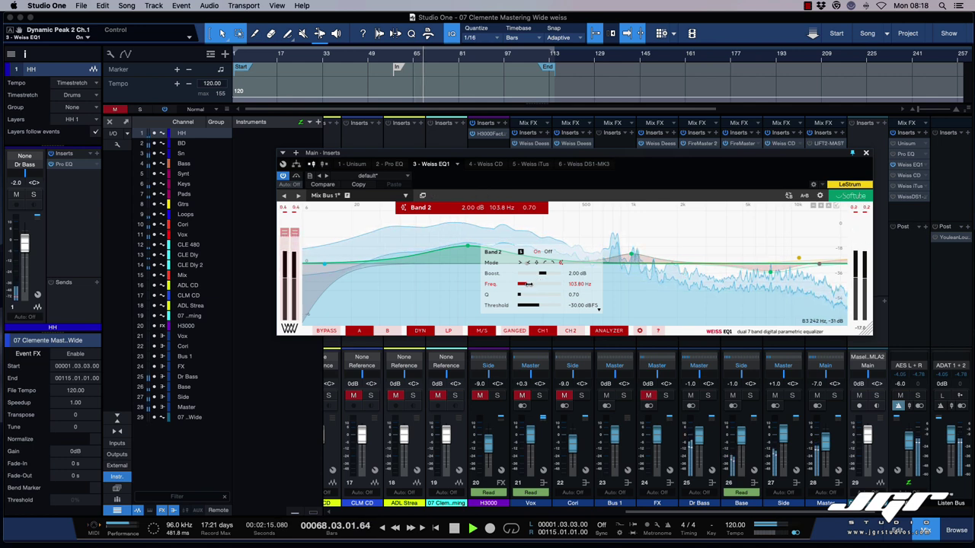
mouse_move(524, 296)
left_mouse_down()
mouse_move(536, 295)
mouse_move(538, 305)
left_mouse_up()
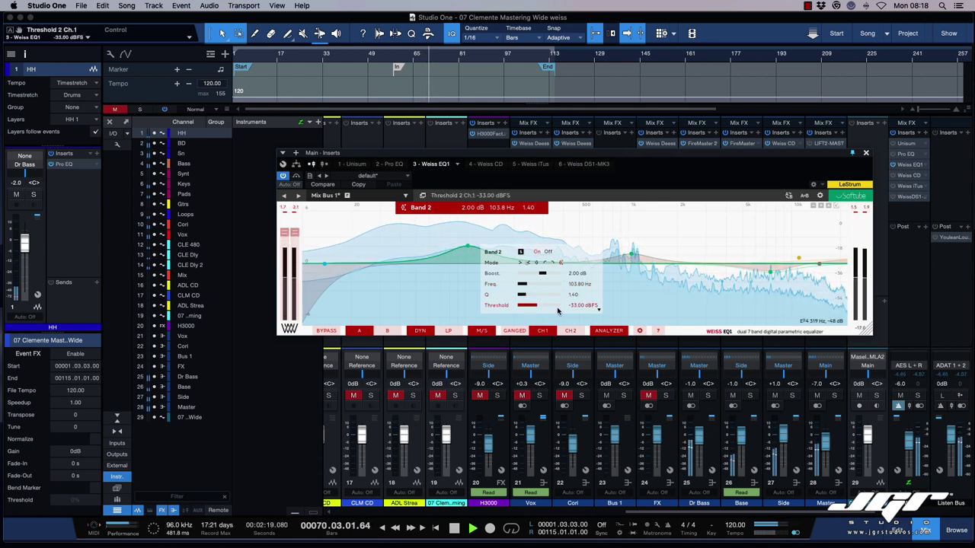
- Try the low dynamic latency option in the EQ settings and return it to Normal
left_click(641, 332)
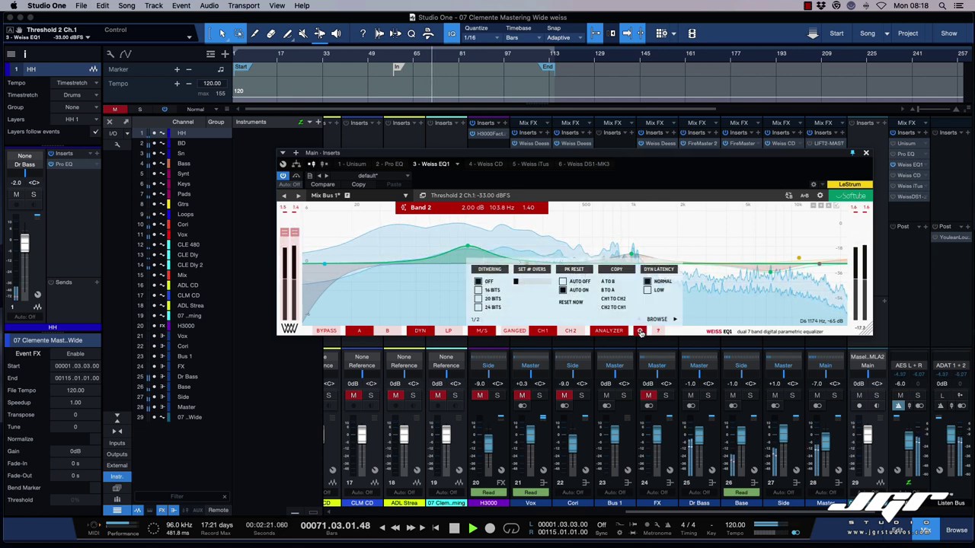
left_click(647, 291)
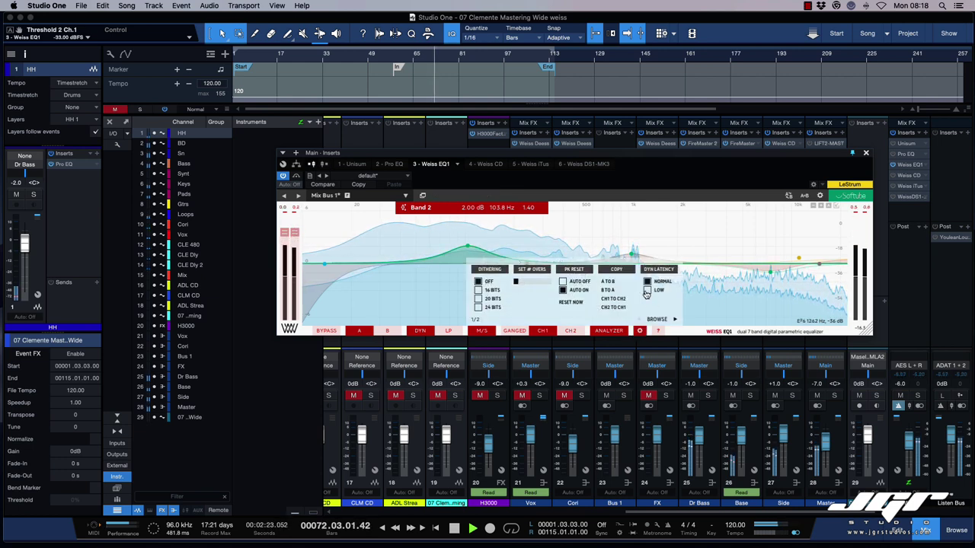
left_click(648, 282)
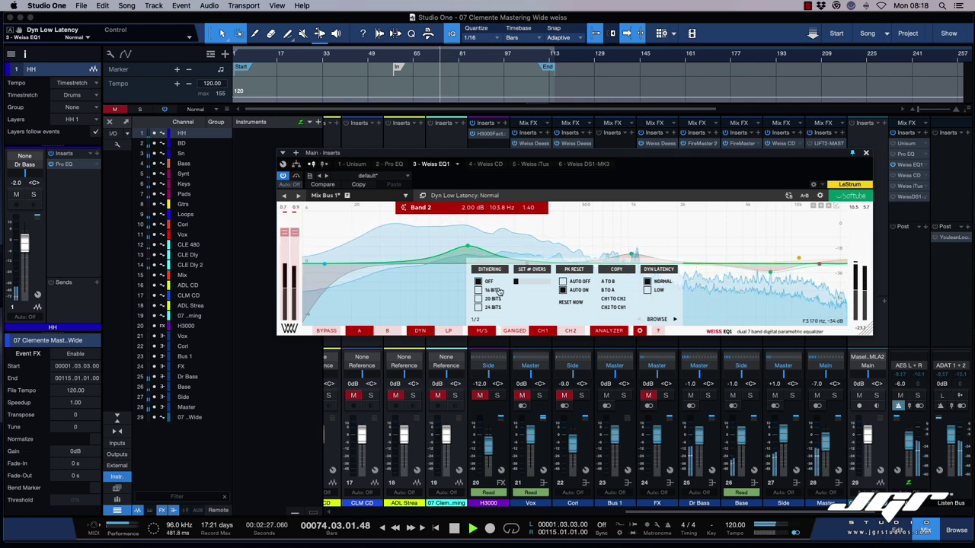
left_click(459, 291)
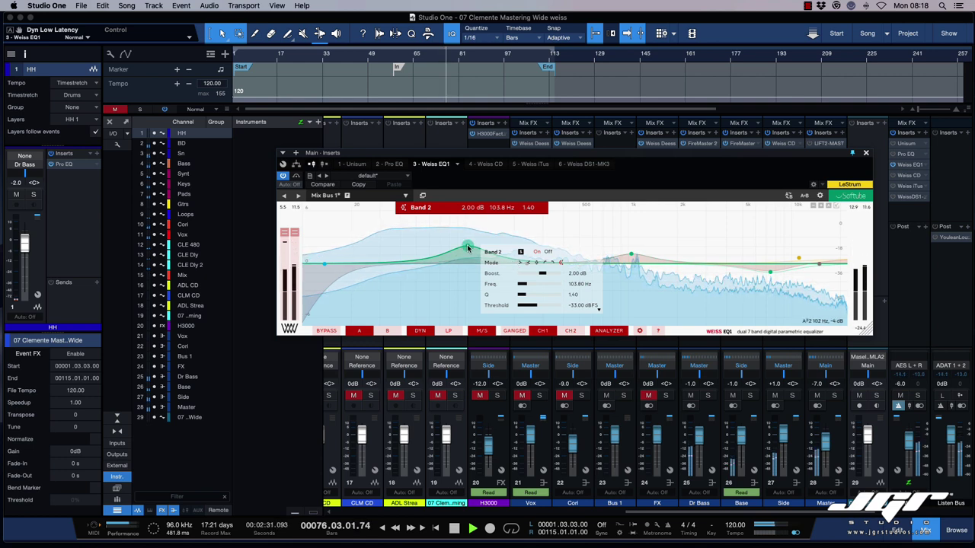
- On channel 2, enable band 2 as a low shelf cutting 2.20 dB at 30.90 Hz
left_click(571, 331)
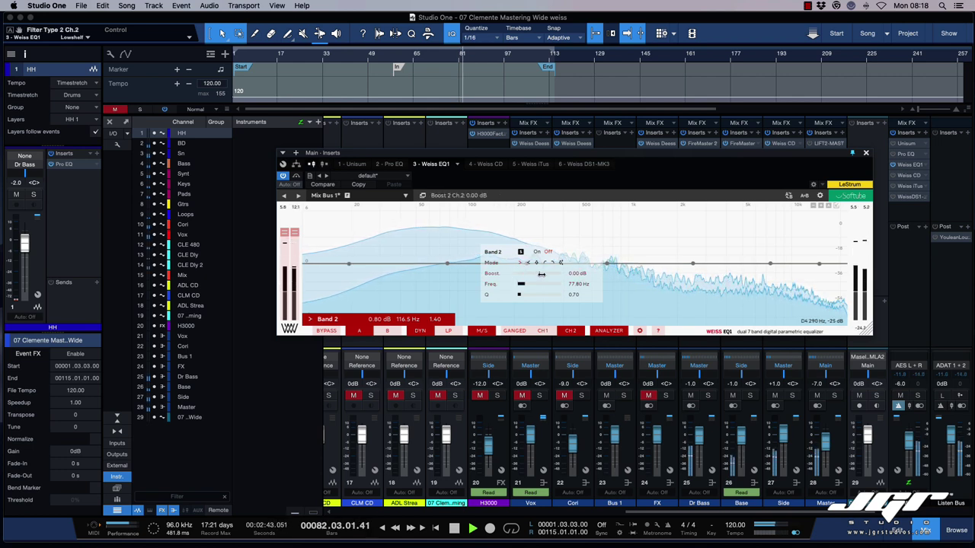
left_click_drag(541, 274, 537, 275)
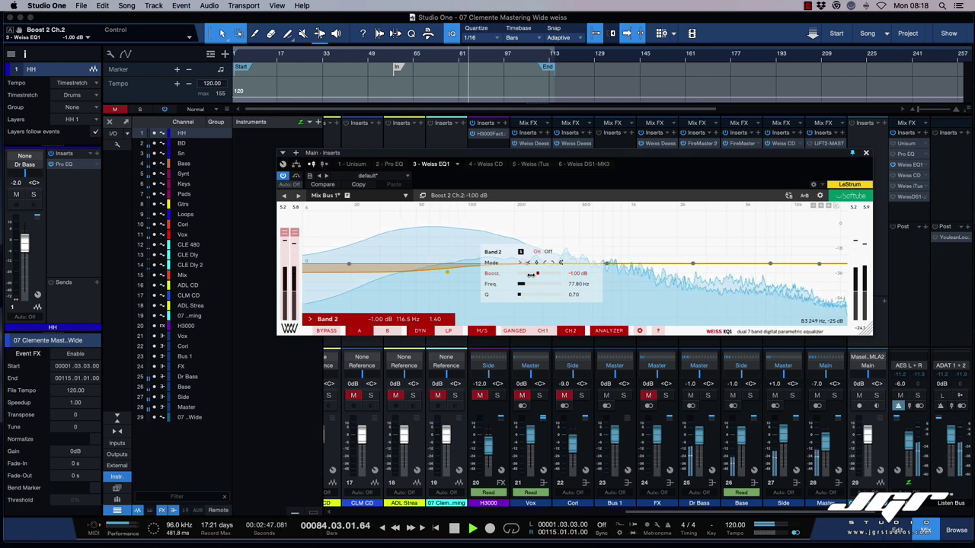
left_click_drag(449, 275, 383, 285)
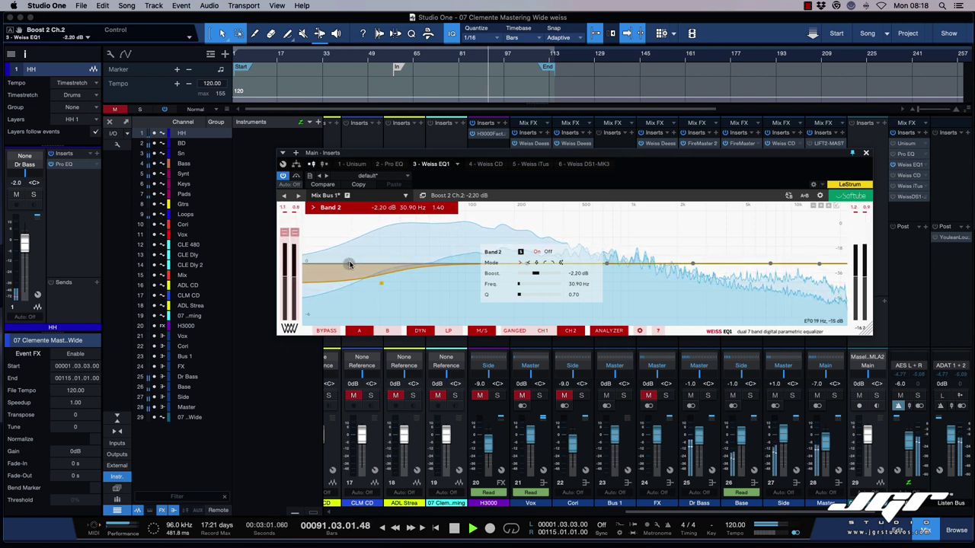
- On channel 2, enable band 7 as a high shelf boosting 1.00 dB at 7458.60 Hz
mouse_move(820, 264)
left_mouse_down()
mouse_move(802, 262)
mouse_move(817, 266)
left_mouse_up()
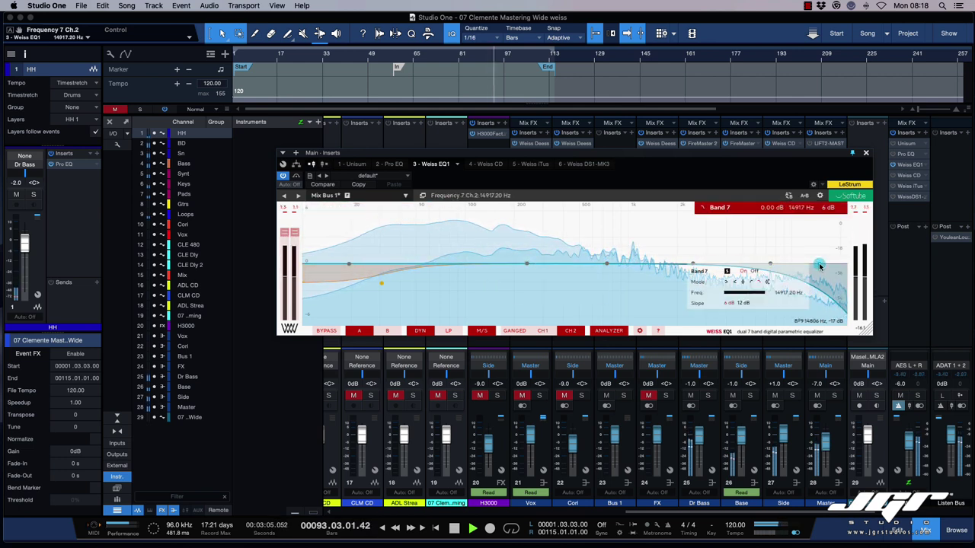
left_click(749, 285)
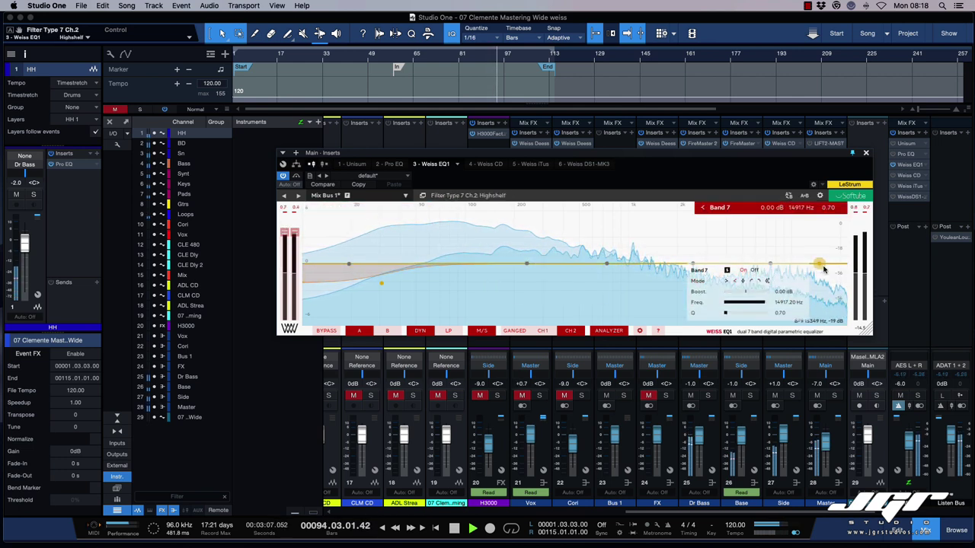
left_click_drag(818, 263, 774, 258)
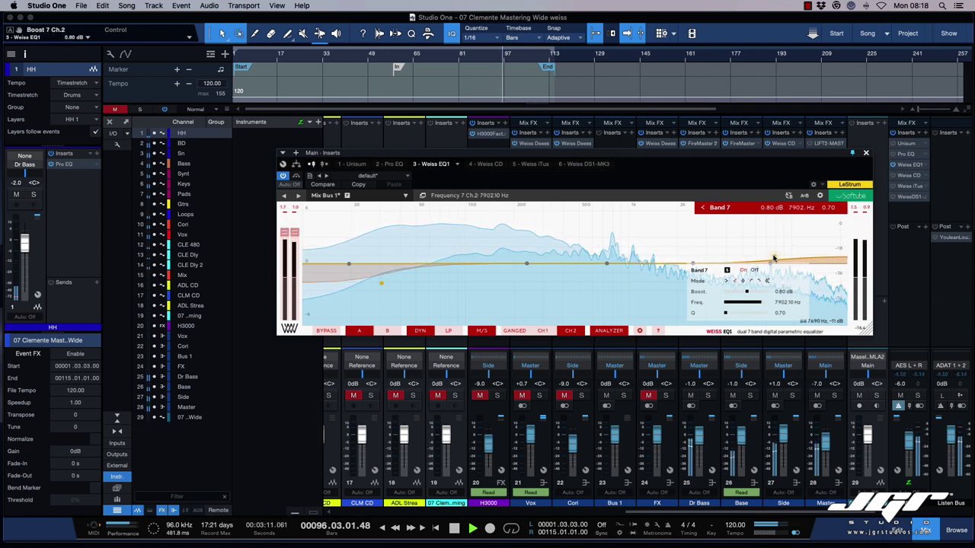
left_click_drag(774, 258, 769, 258)
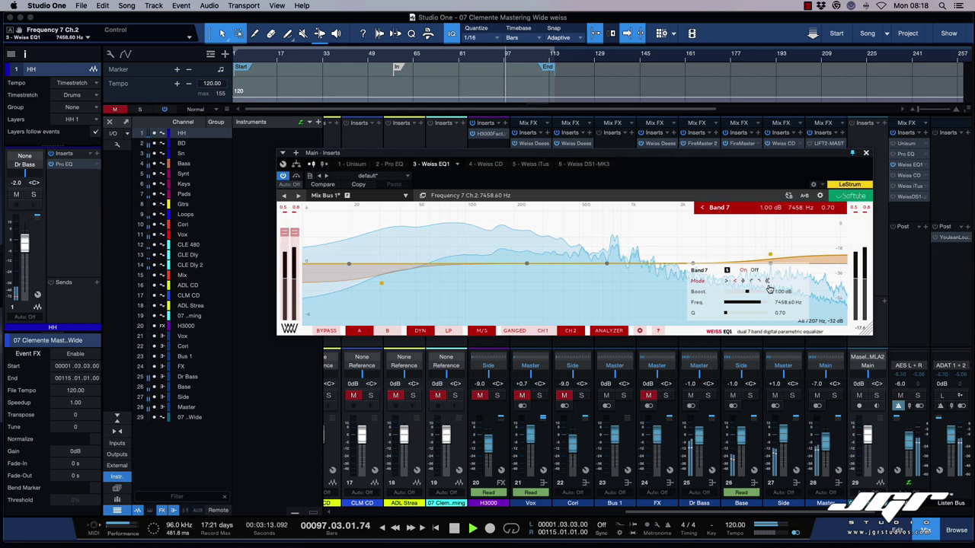
left_click(768, 281)
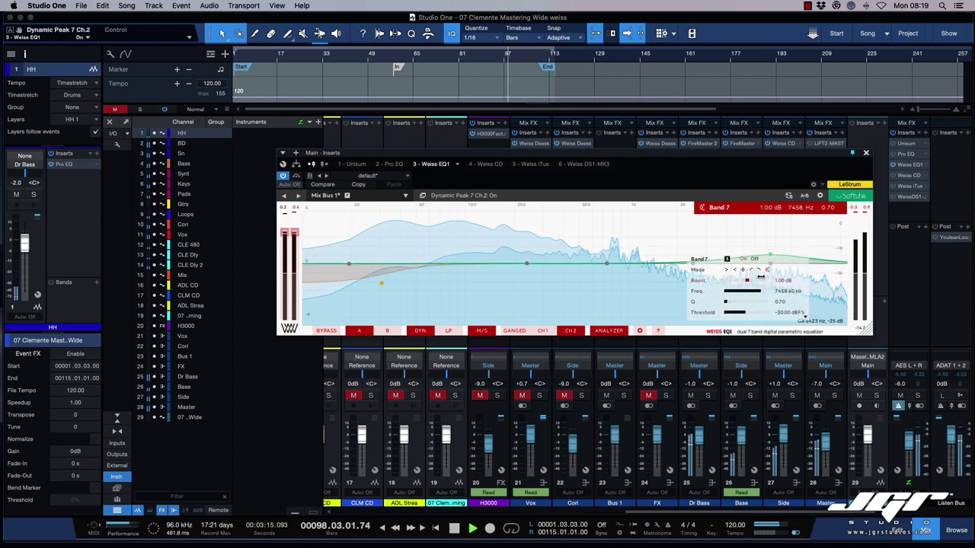
left_click(737, 272)
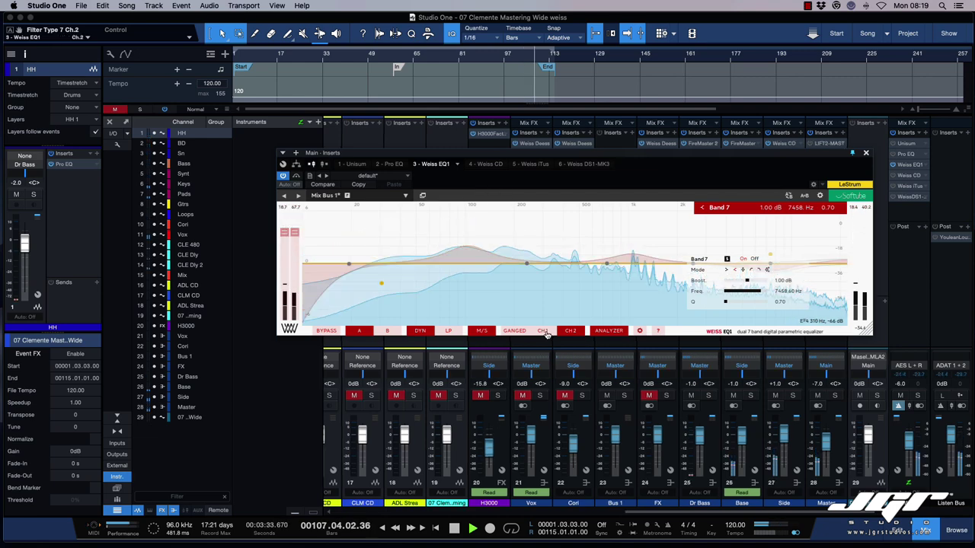
- Return to channel 1, make bands 4 and 5 dynamic peaks, and show band 5's additional dynamics parameters
left_click(542, 331)
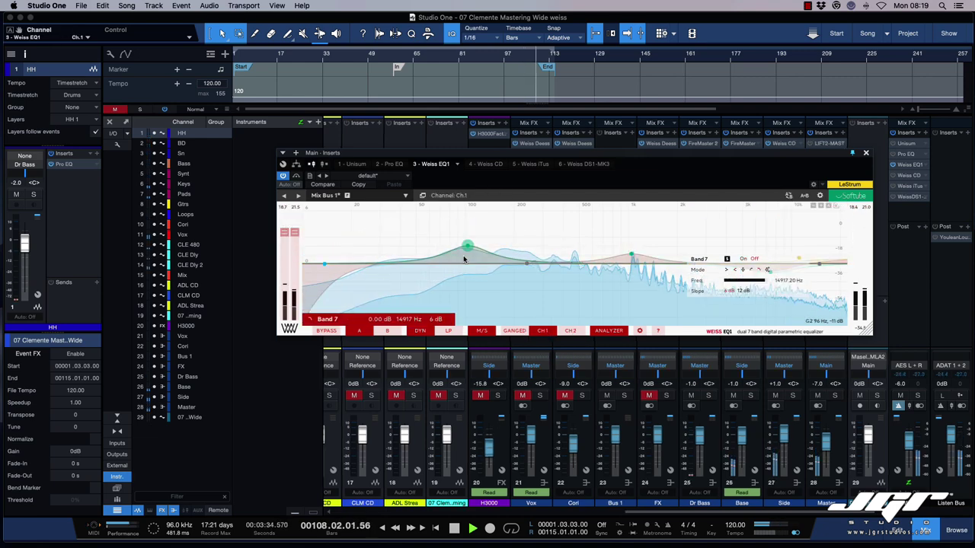
left_click(631, 255)
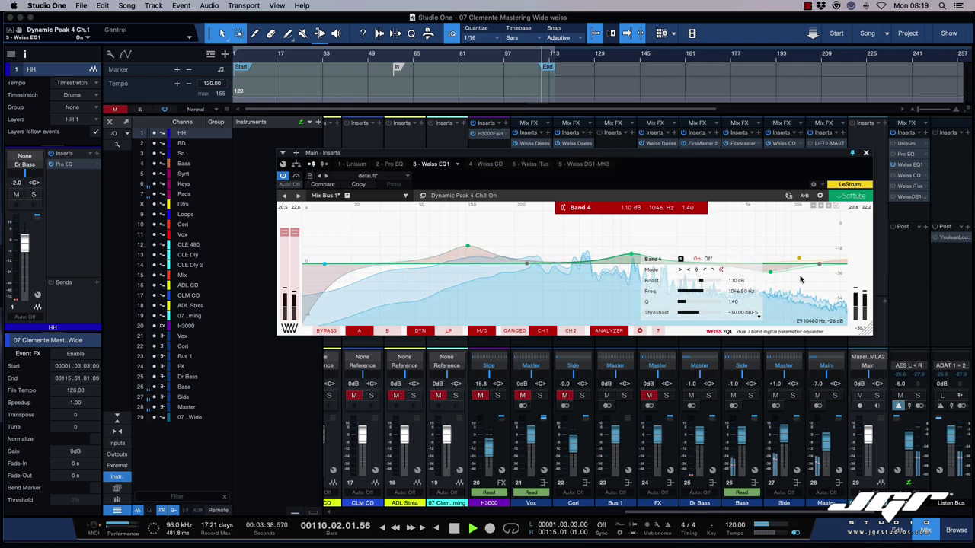
left_click(771, 272)
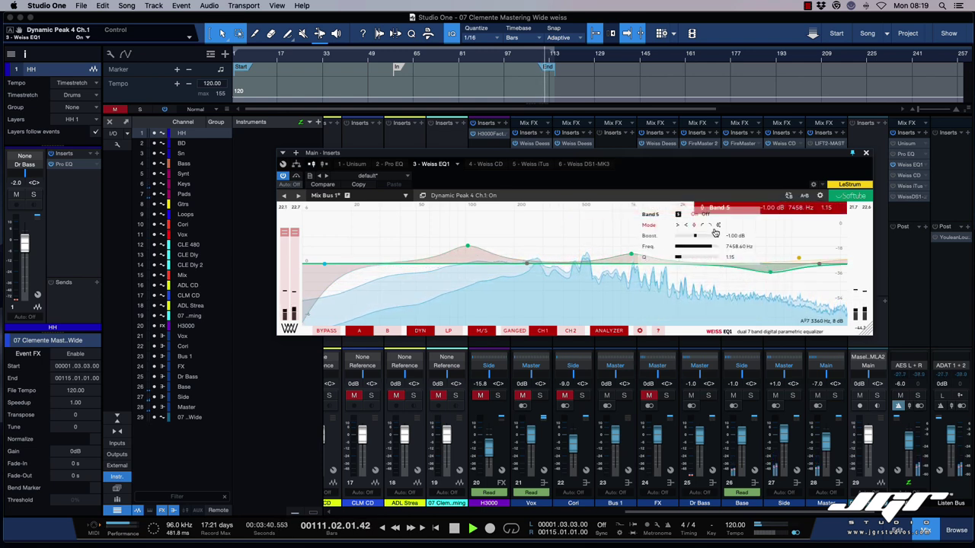
left_click(754, 274)
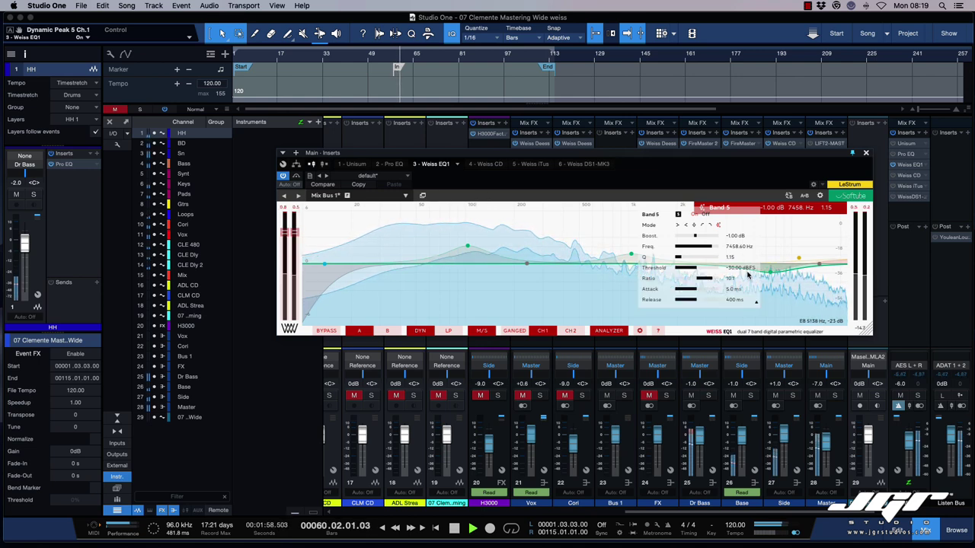
- Set band 5's dynamics on channel 1 to a 2:1 ratio, 0.7 ms attack and 20 ms release
left_click_drag(703, 279, 699, 280)
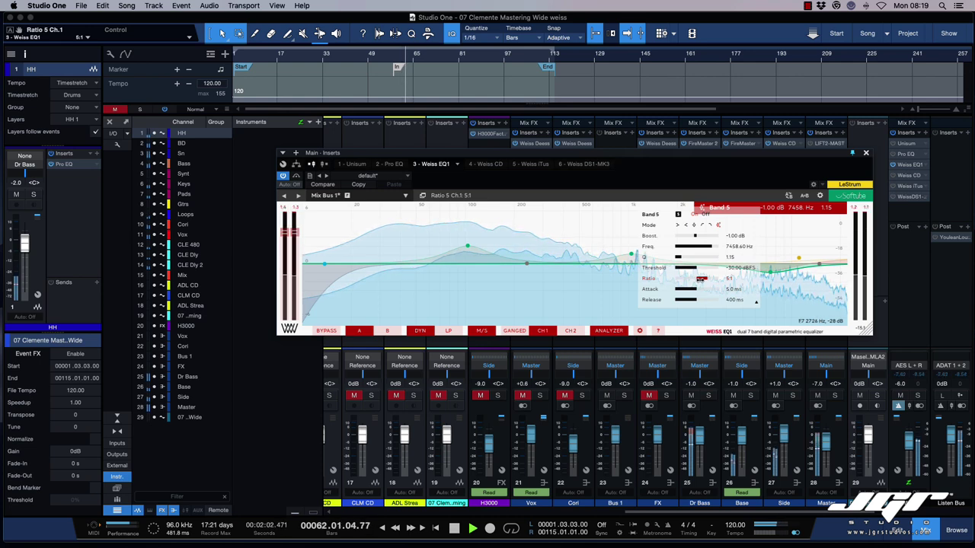
left_click_drag(700, 279, 679, 290)
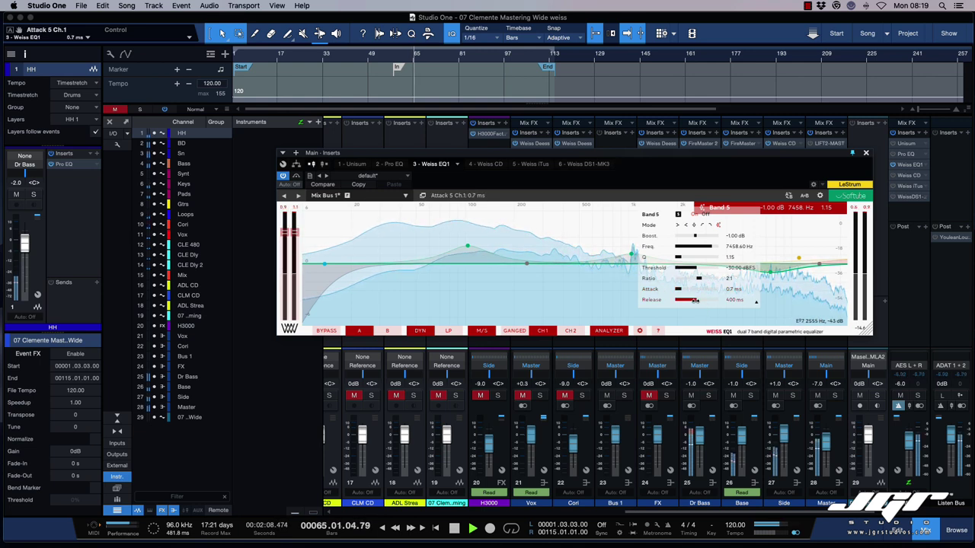
left_click_drag(695, 301, 604, 299)
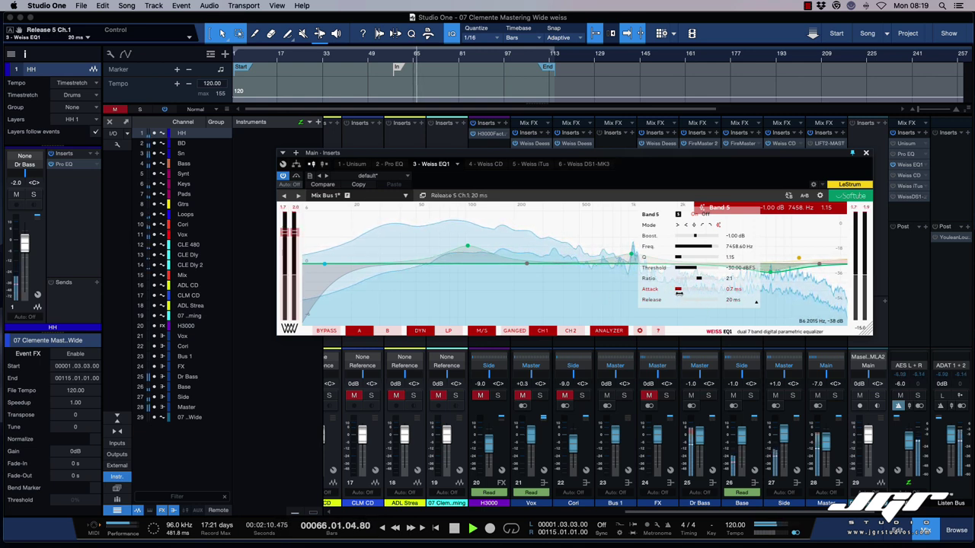
- On channel 1, set band 5's attack to 0.8 ms and band 2's threshold to -25 dBFS
left_click_drag(678, 290, 686, 289)
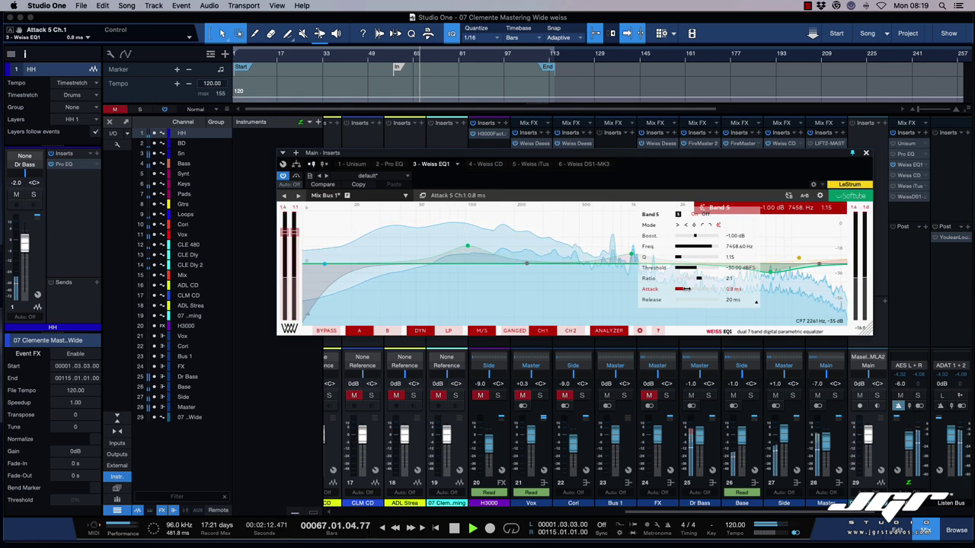
left_click(468, 248)
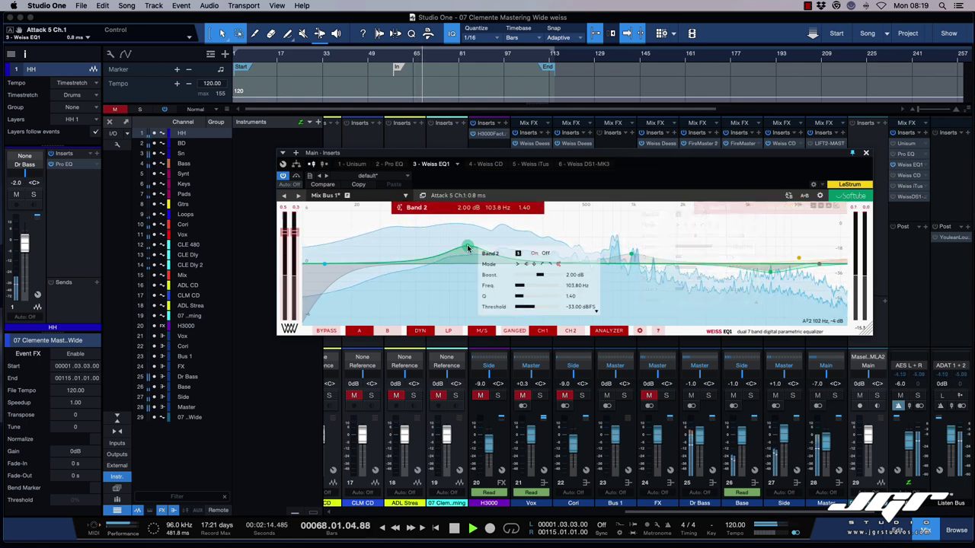
left_click_drag(537, 307, 550, 307)
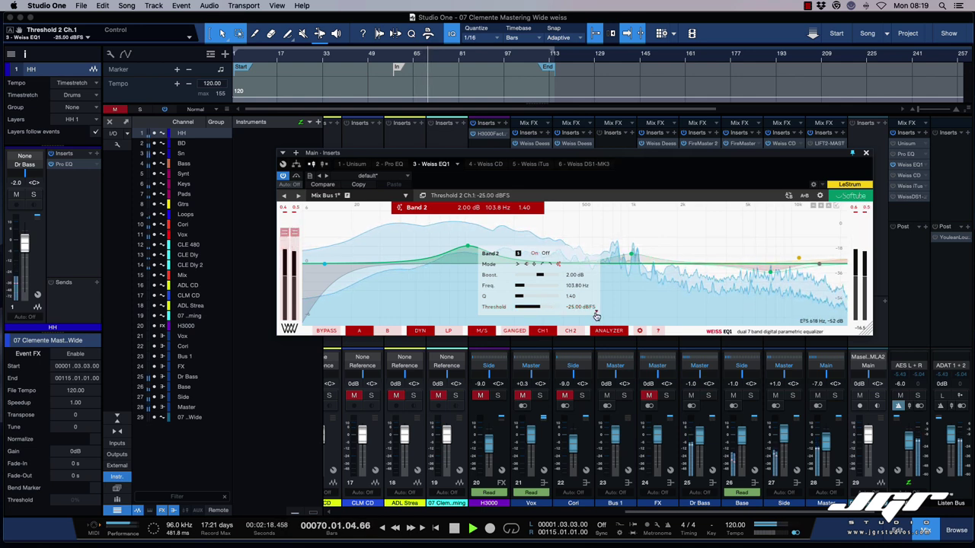
- Set band 2's dynamics on channel 1 to a 2:1 ratio, 2.3 ms attack and 33 ms release, with a Q of 0.85
left_click(597, 312)
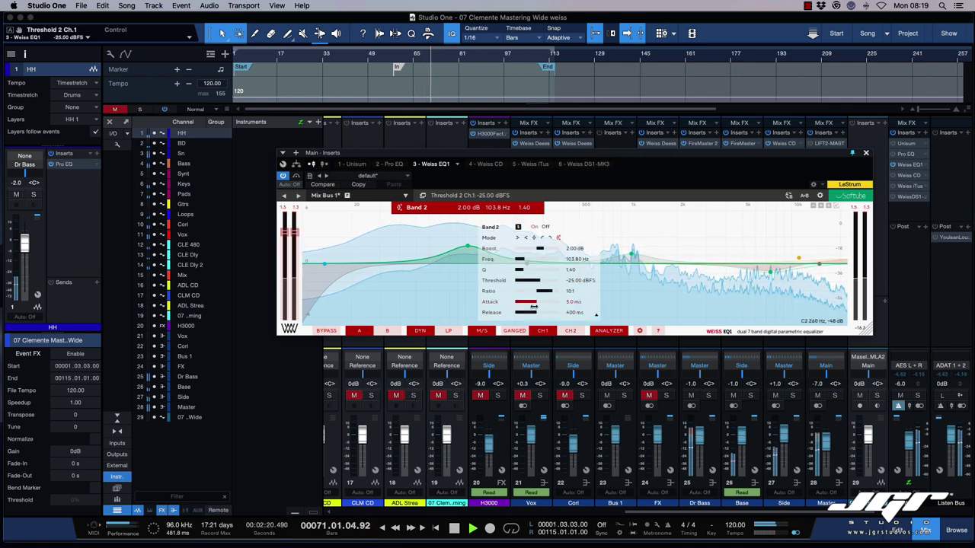
left_click_drag(536, 303, 516, 313)
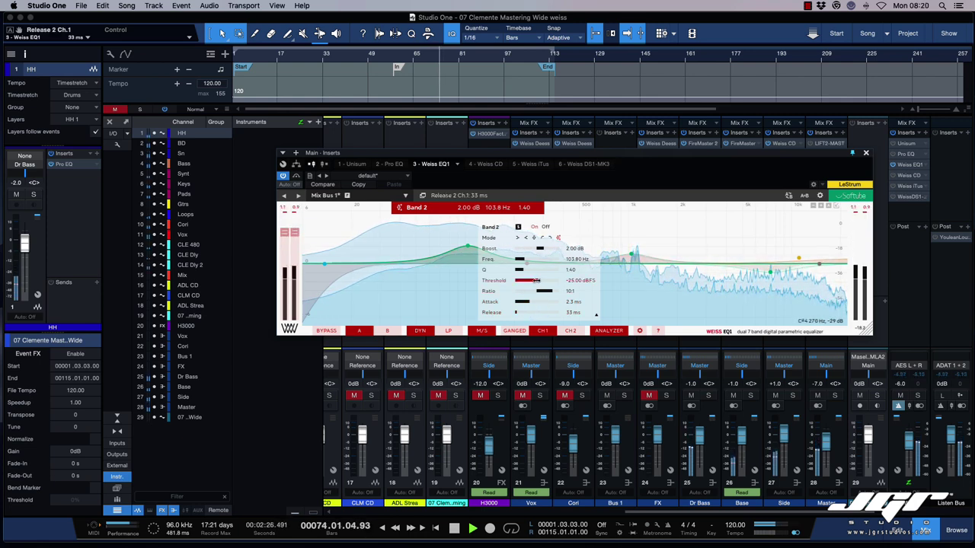
left_click_drag(547, 294, 532, 293)
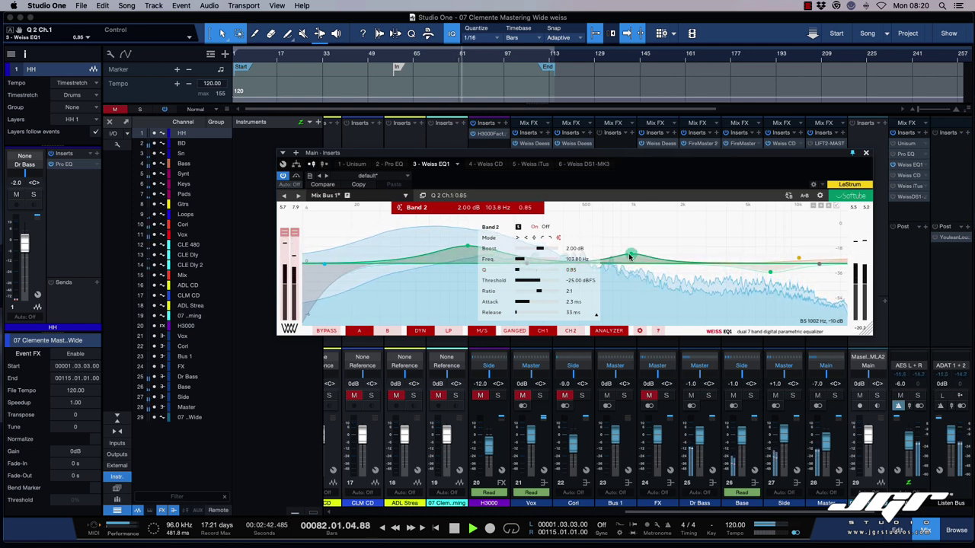
- Compare the equalized and unprocessed sound by switching the EQ1's bypass on and off twice during playback
left_click(328, 332)
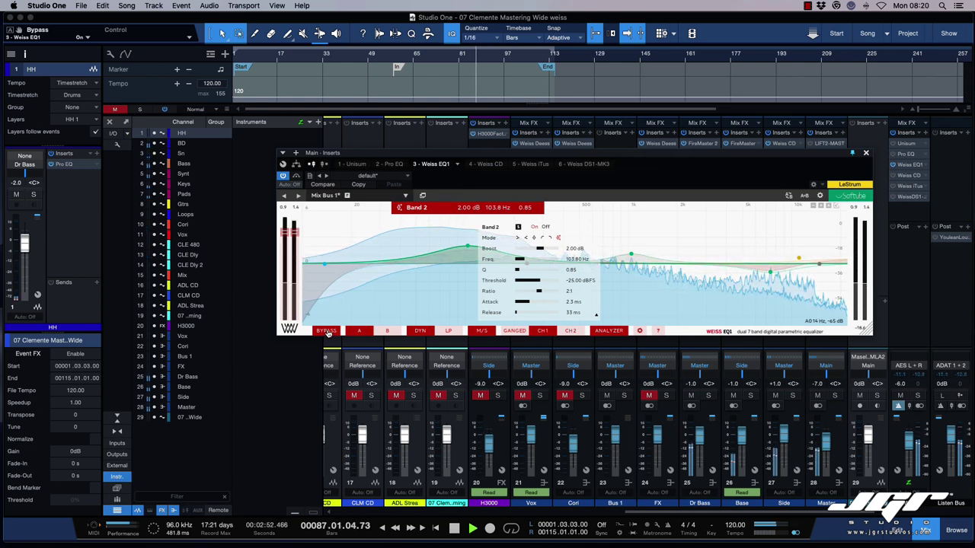
left_click(326, 333)
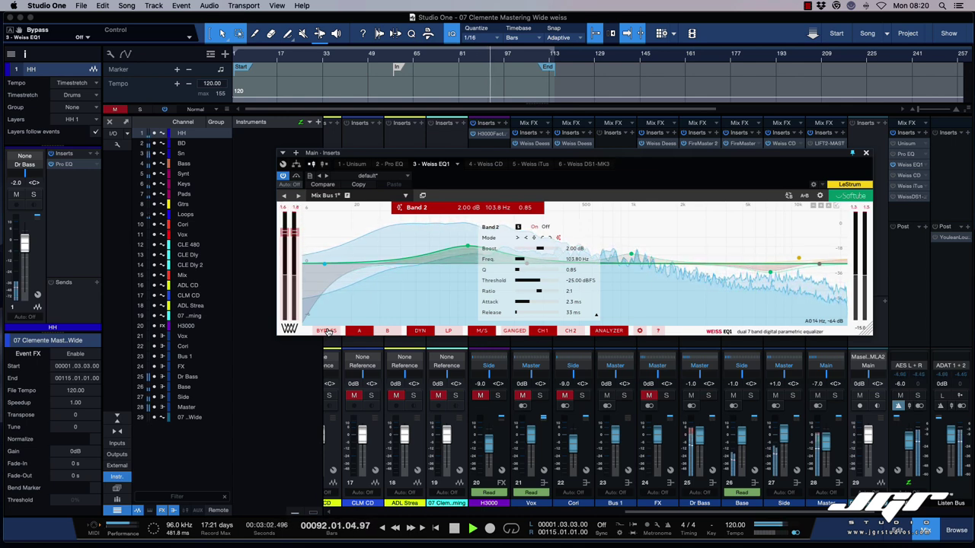
left_click(327, 331)
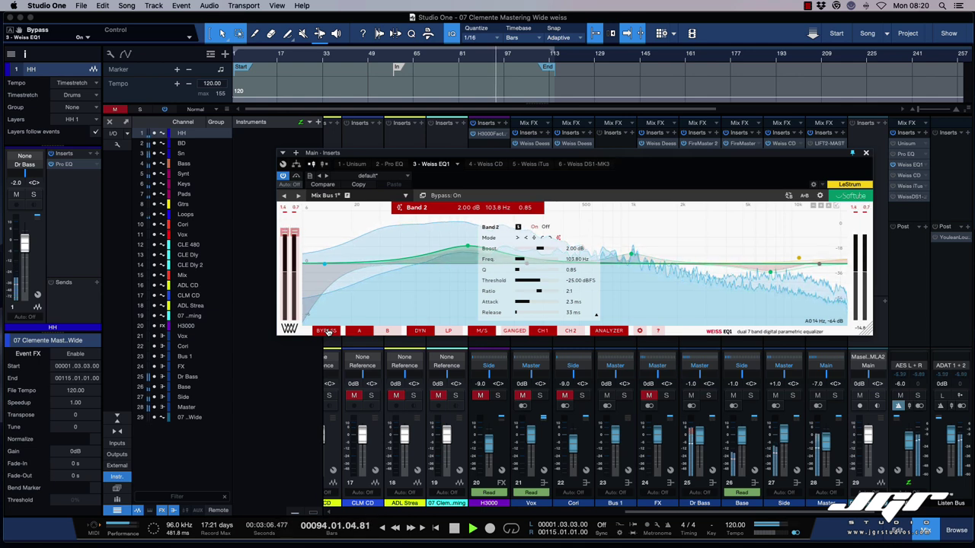
left_click(327, 330)
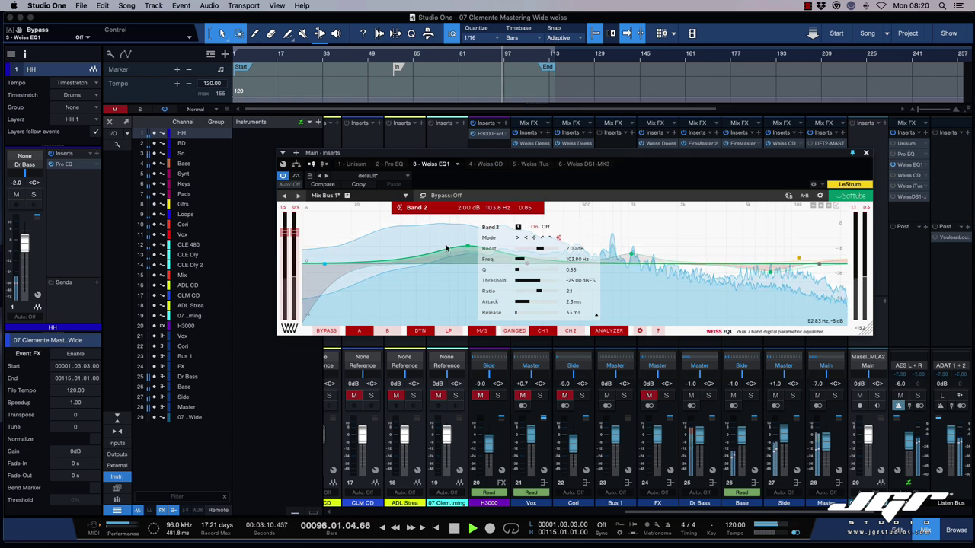
- Retune band 2 on channel 1 to a 2.00 dB boost at 58.30 Hz
left_click_drag(469, 249, 468, 243)
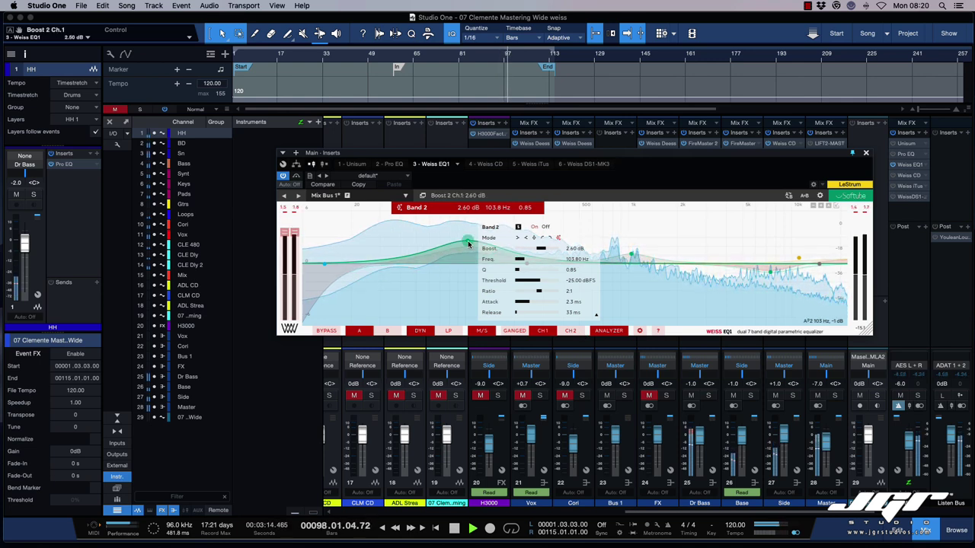
left_click_drag(469, 244, 428, 248)
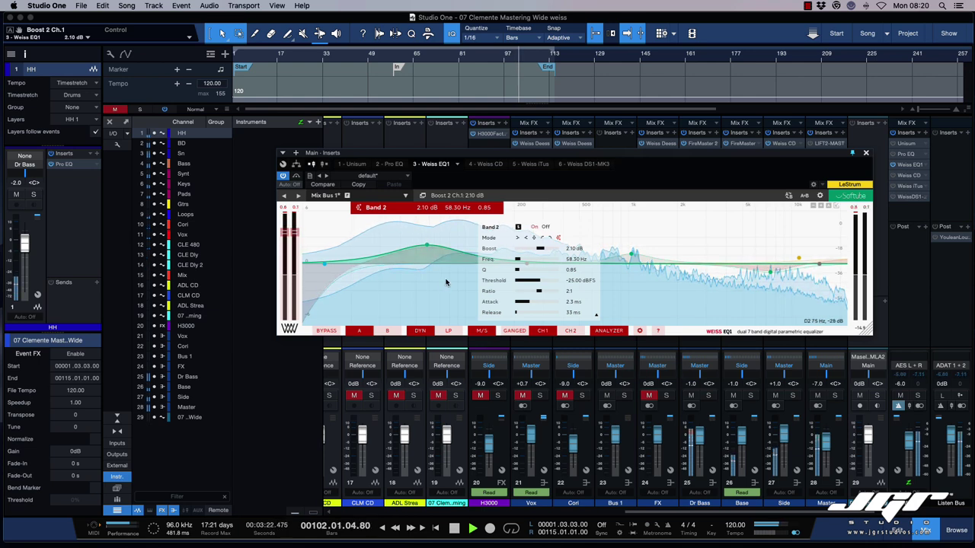
left_click_drag(428, 247, 429, 251)
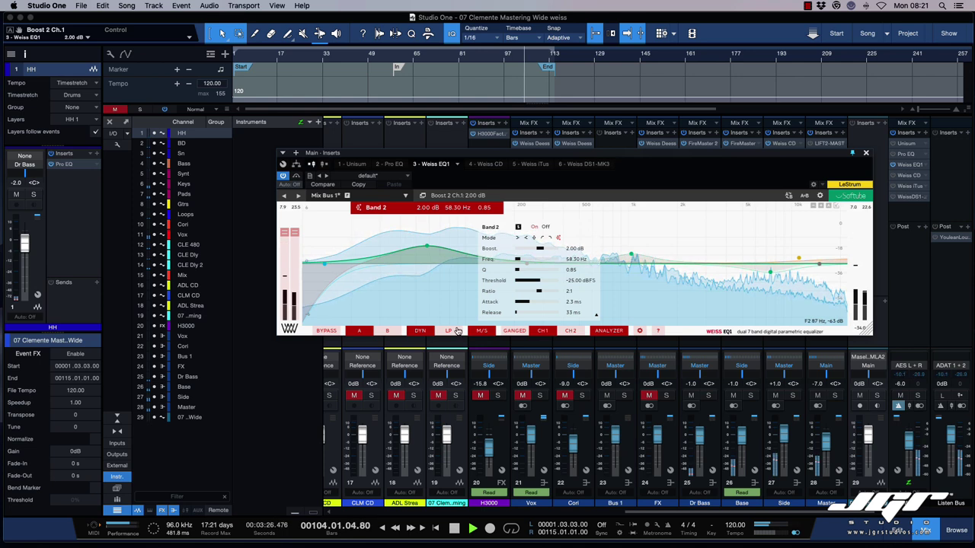
- Switch to channel 2 and set band 2's low shelf to -4.25 dB at 21.80 Hz with a Q of 0.95
left_click(515, 334)
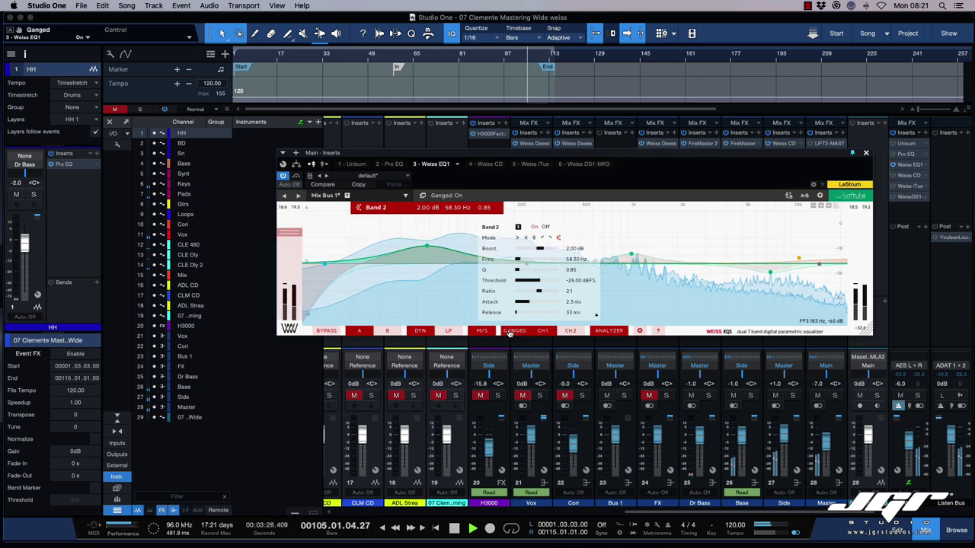
left_click(516, 333)
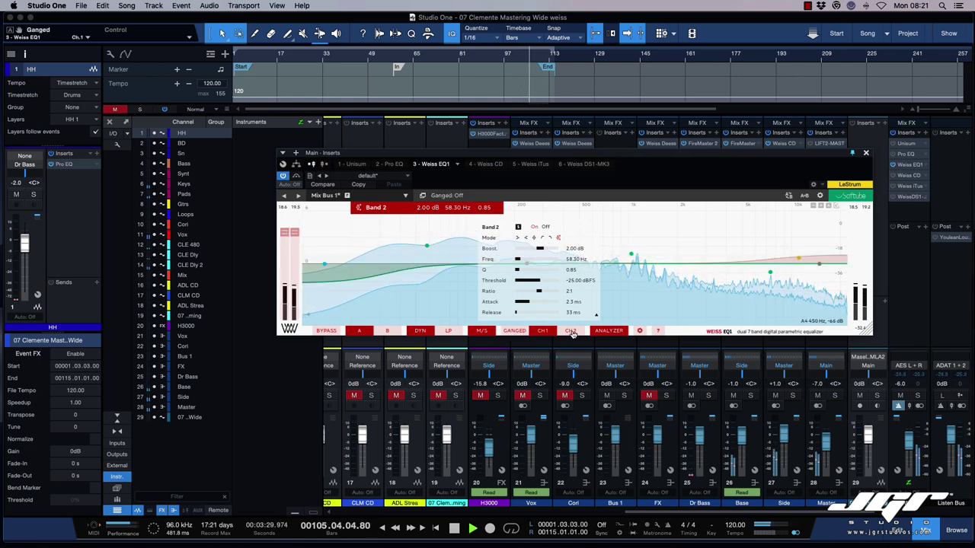
left_click_drag(381, 281, 349, 300)
scroll(350, 300, "up", 3)
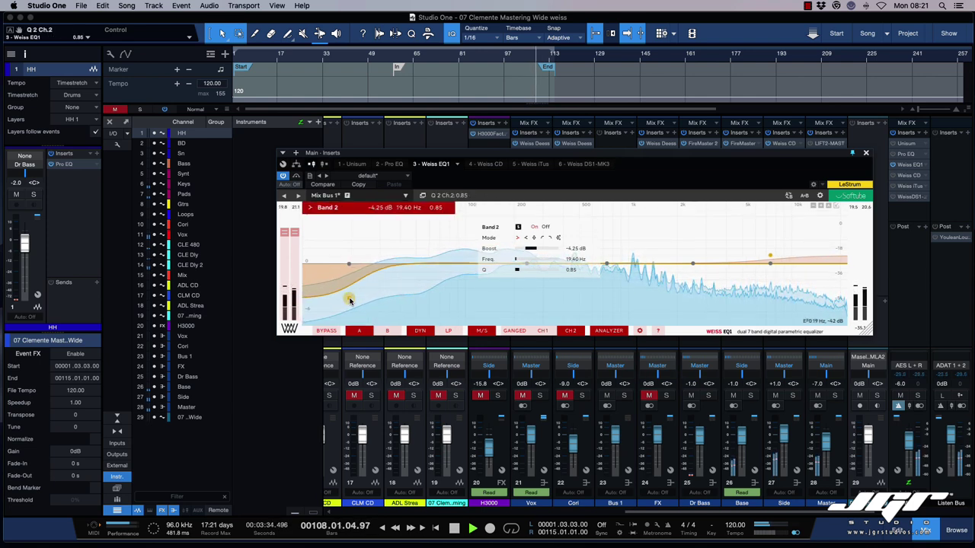
scroll(350, 300, "up", 1)
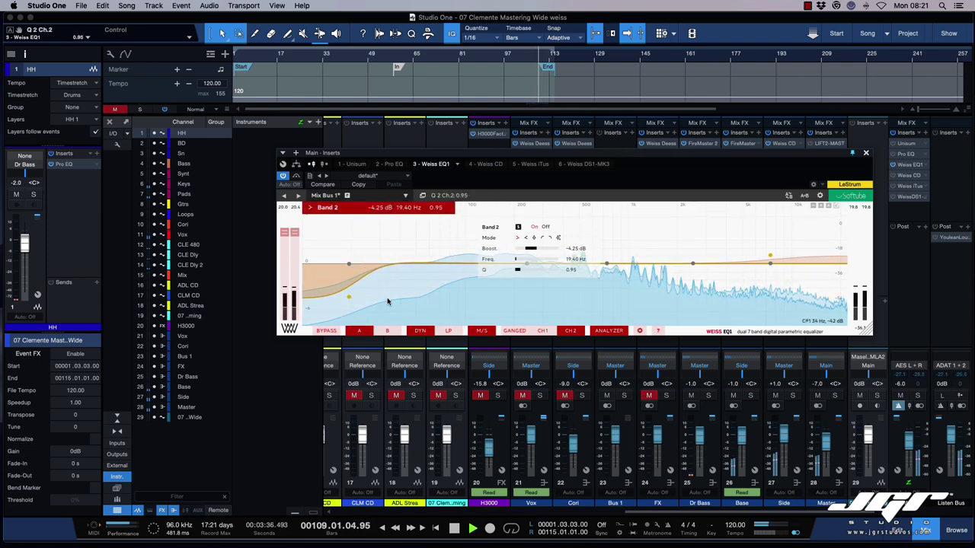
key("space")
key("space")
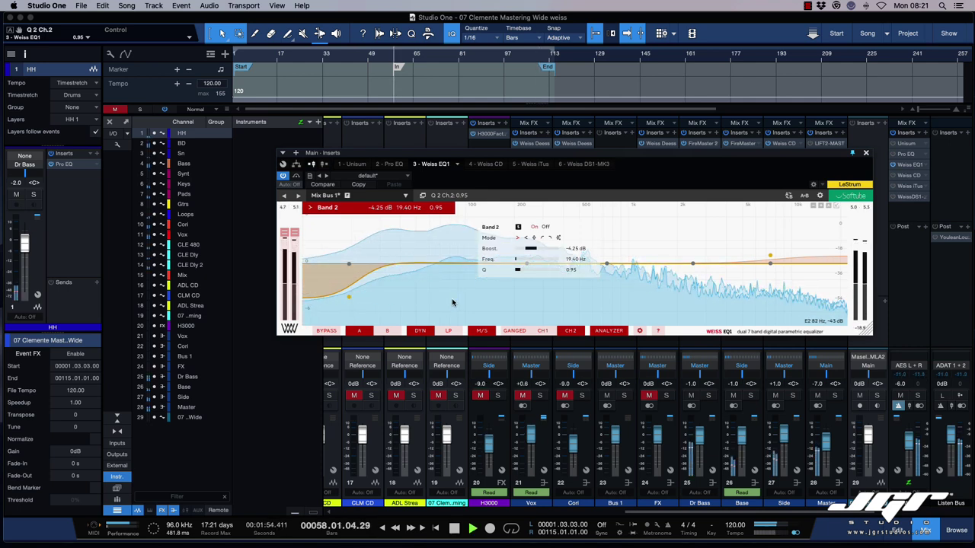
left_click_drag(349, 297, 357, 298)
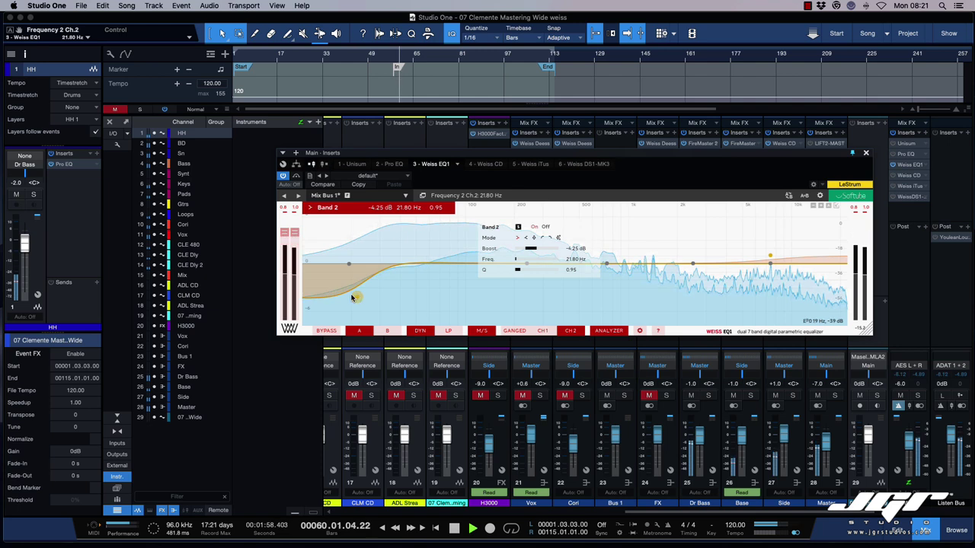
- On channel 2, enable band 4 as a dynamic peak cutting 0.50 dB at 740 Hz, with a 20 ms release
left_click(607, 265)
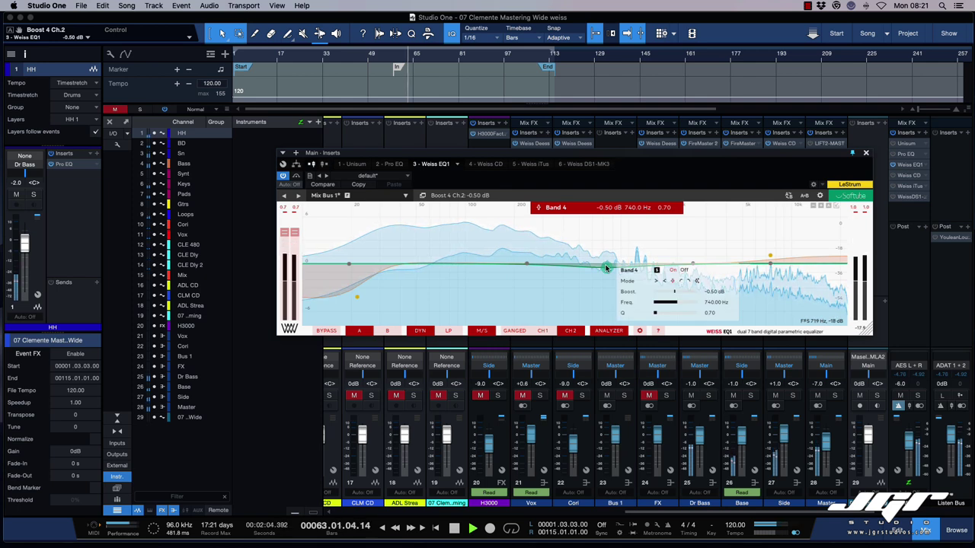
left_click(695, 280)
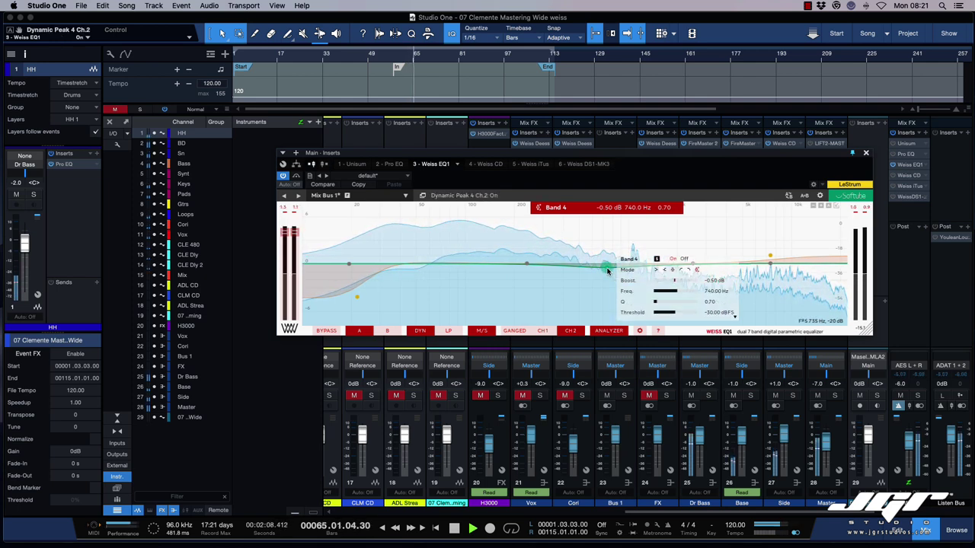
left_click(734, 317)
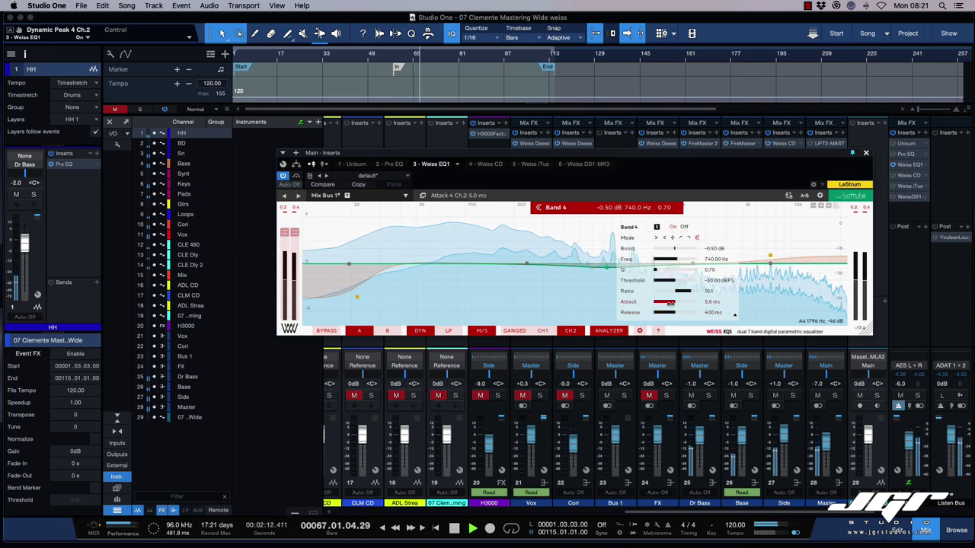
left_click_drag(672, 312, 608, 320)
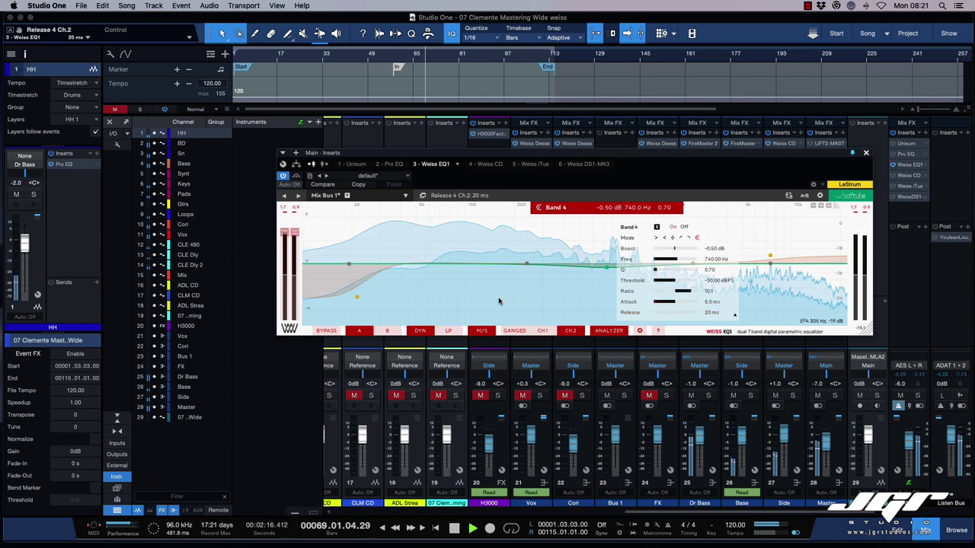
- Return to channel 1 and set the release of band 4's dynamics to 87 ms
left_click(542, 331)
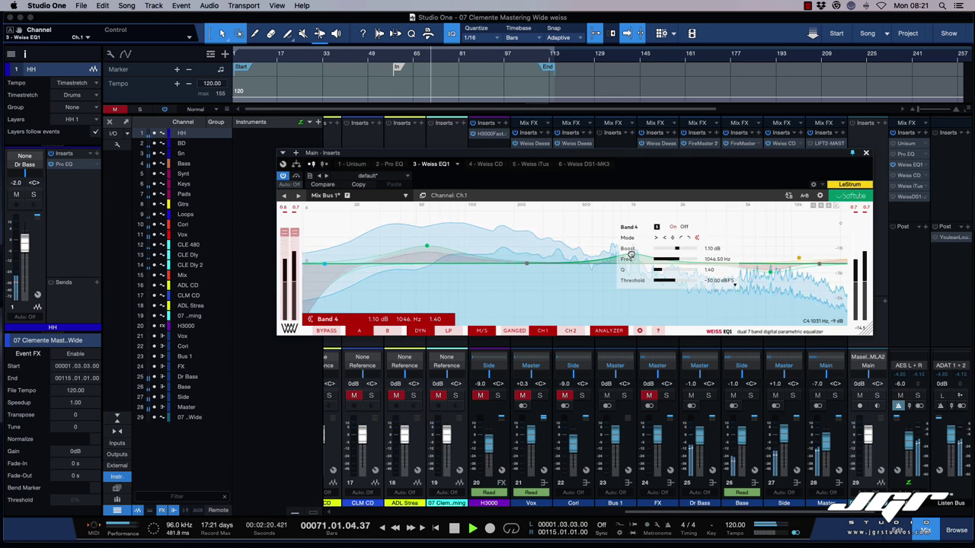
left_click(733, 283)
left_click(671, 303)
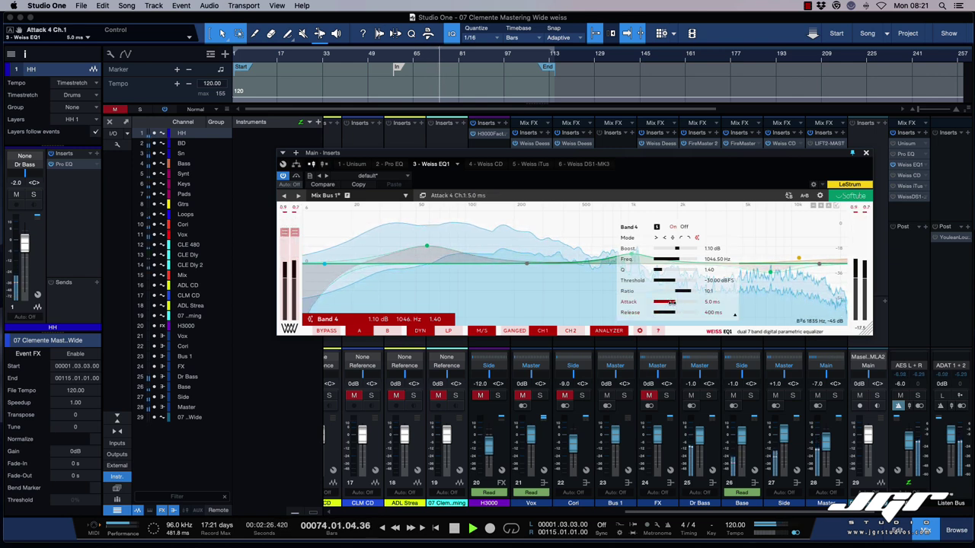
left_click_drag(670, 313, 640, 313)
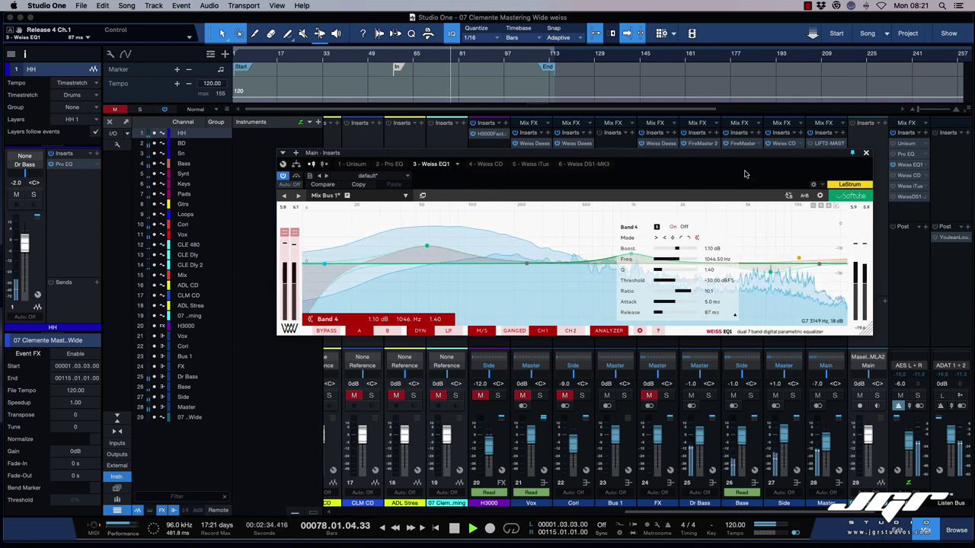
- Play the song from about bar 97 and compare the mix with the EQ1 bypassed and active
key("space")
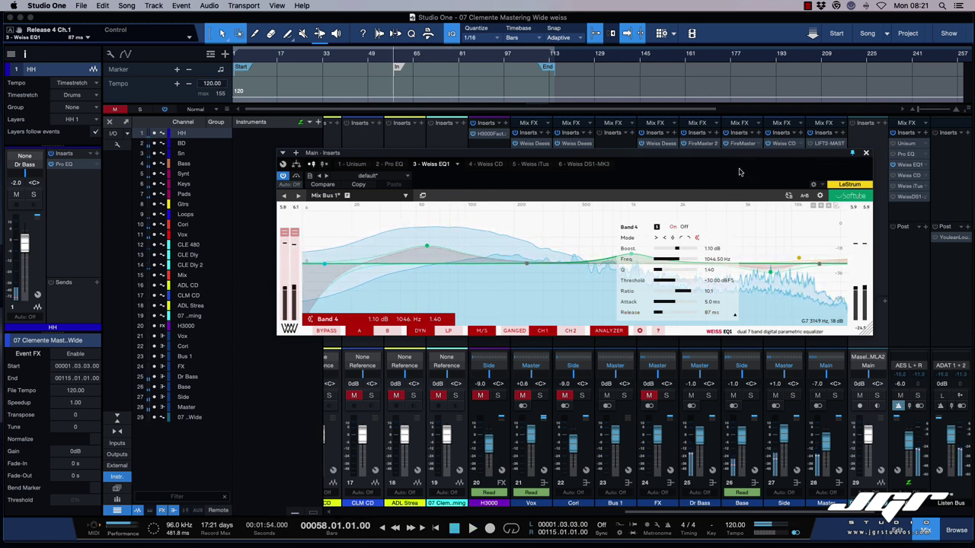
left_click(503, 58)
key("space")
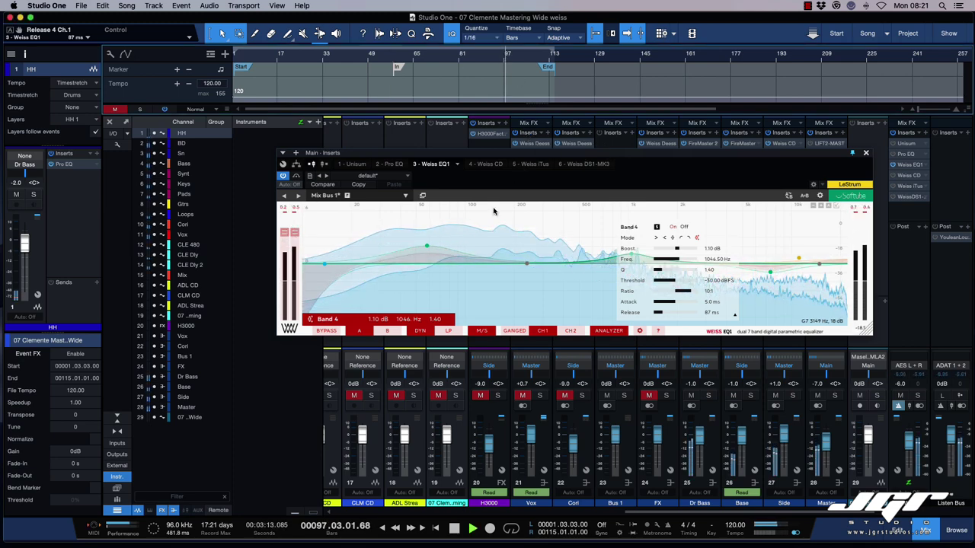
key("space")
left_click(327, 330)
key("space")
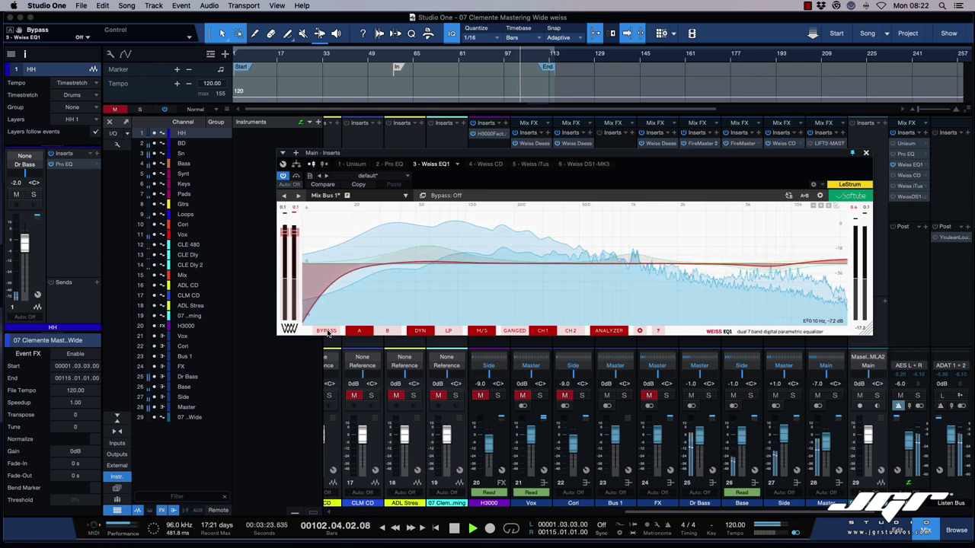
- Enable and open the Weiss DS1-MK3 on the main output, then compare its processing with bypass
left_click(908, 197)
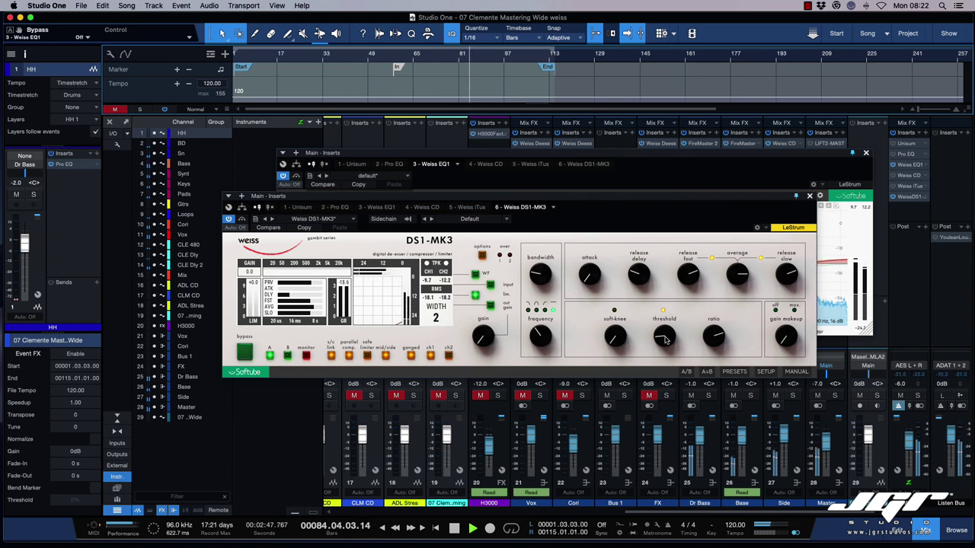
left_click(710, 338)
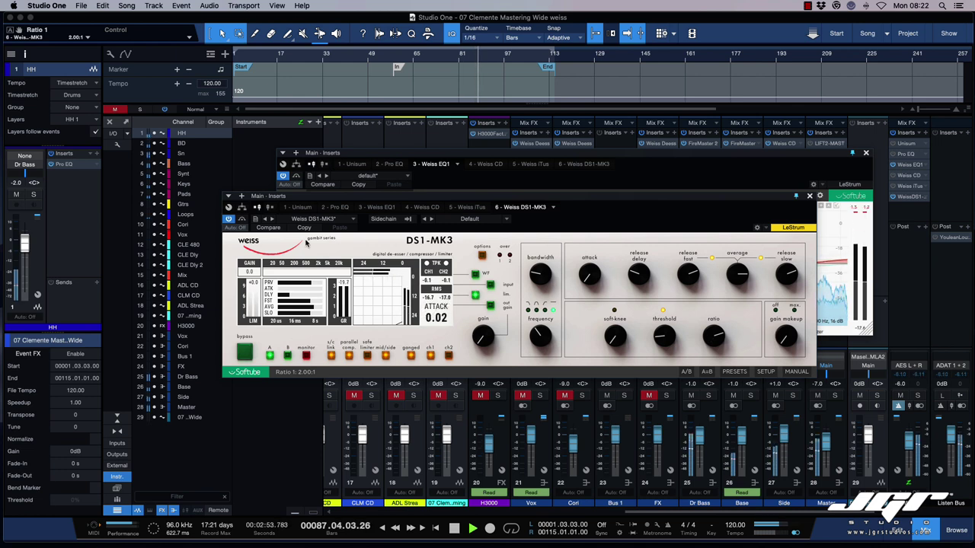
left_click(243, 220)
left_click(243, 221)
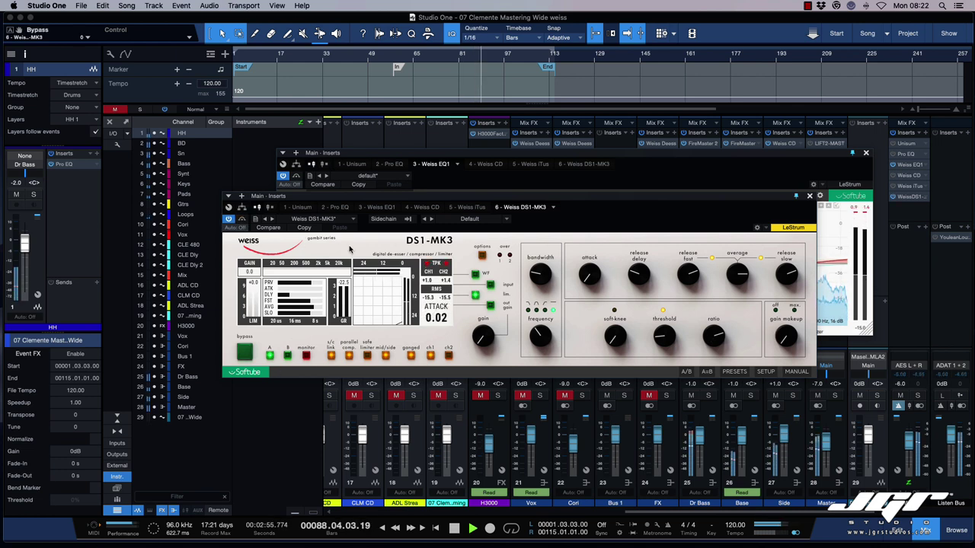
- Open the DS1-MK3's options page to examine its dithering and limiter choices, and stop playback
left_click_drag(782, 343, 783, 336)
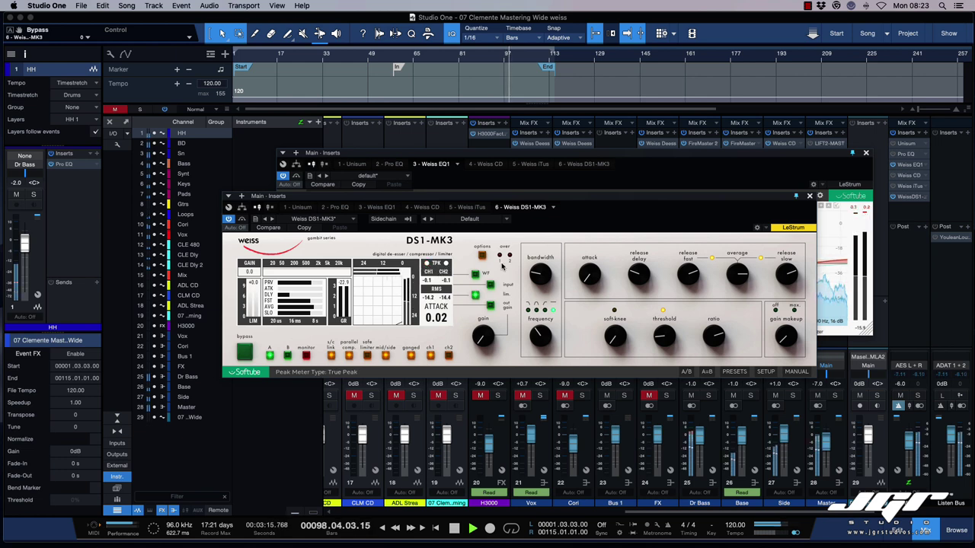
left_click(483, 255)
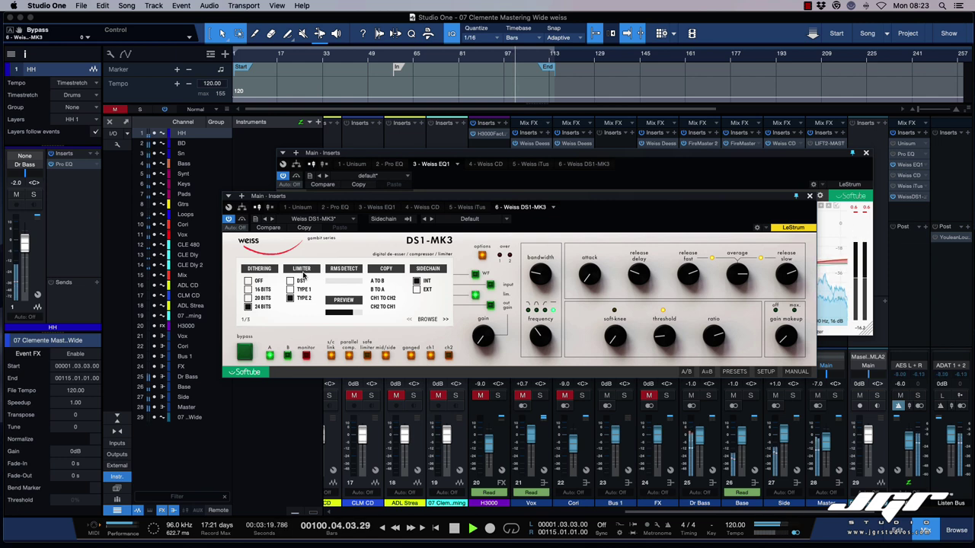
key("space")
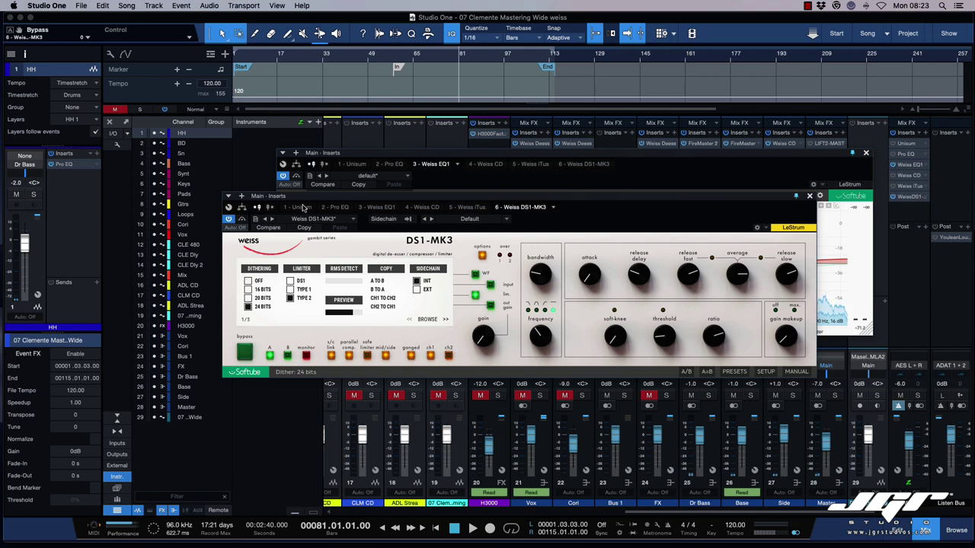
- Switch the EQ1 to its normal-size view and arrange its window above the DS1-MK3 window
left_click_drag(304, 198, 374, 274)
left_click(511, 176)
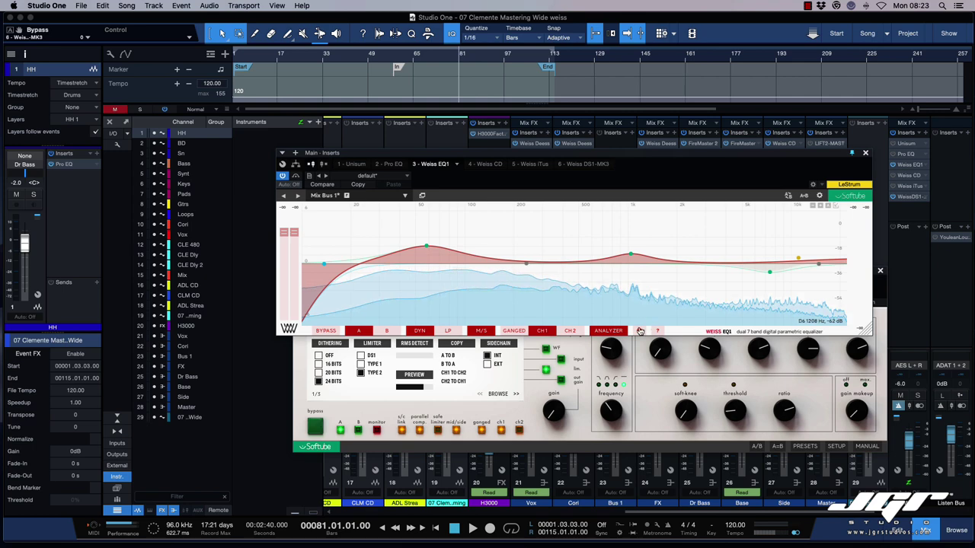
left_click_drag(379, 205, 324, 164)
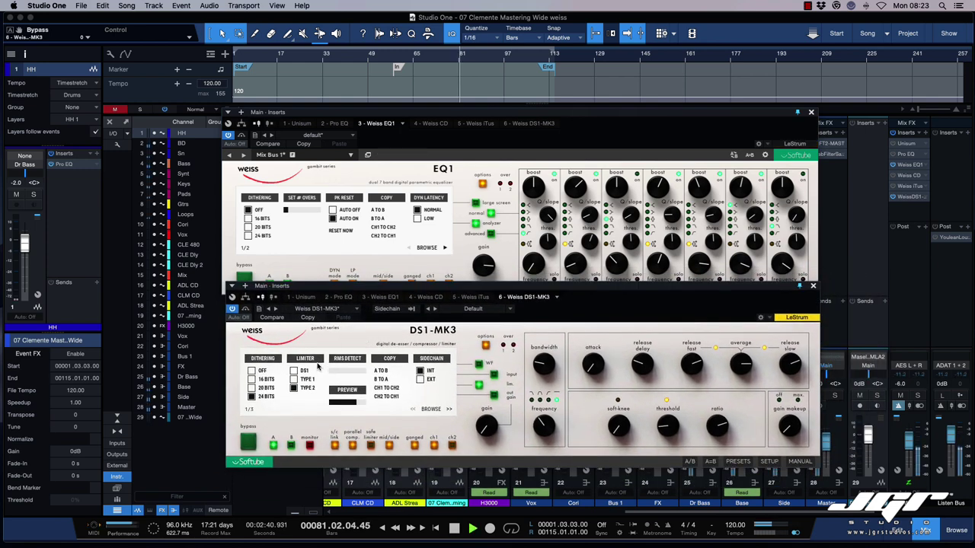
- Play the song from bar 81 and compare the mix with all main output inserts deactivated and activated
key("space")
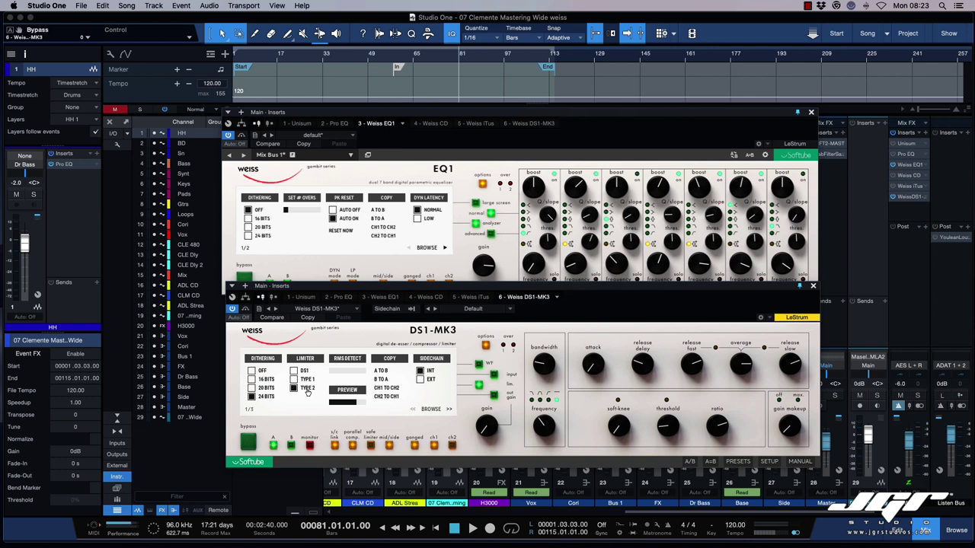
key("space")
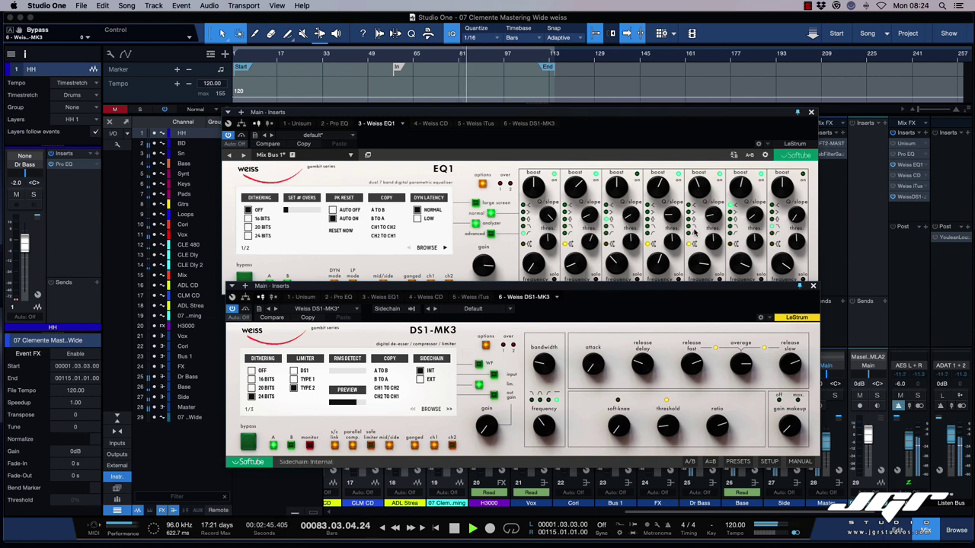
left_click_drag(670, 118, 696, 170)
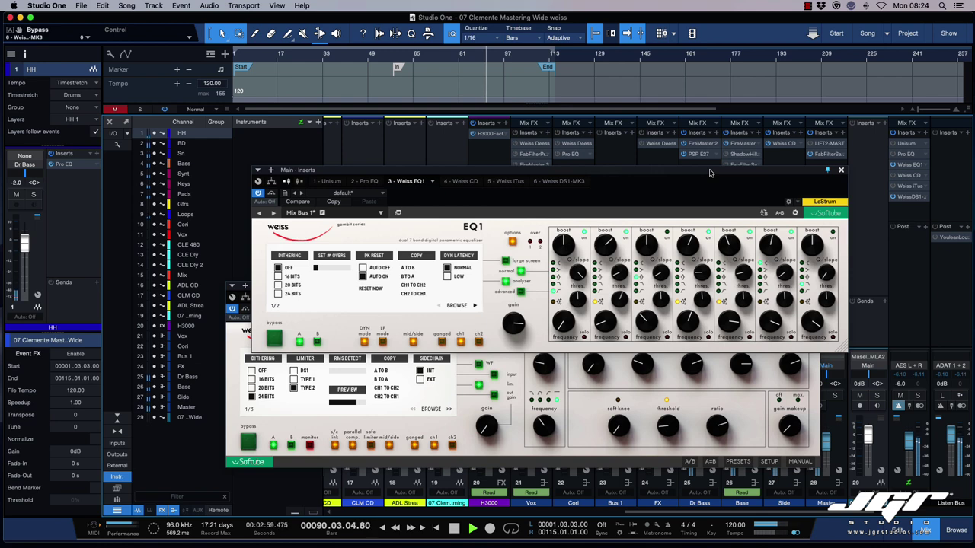
left_click_drag(710, 173, 611, 111)
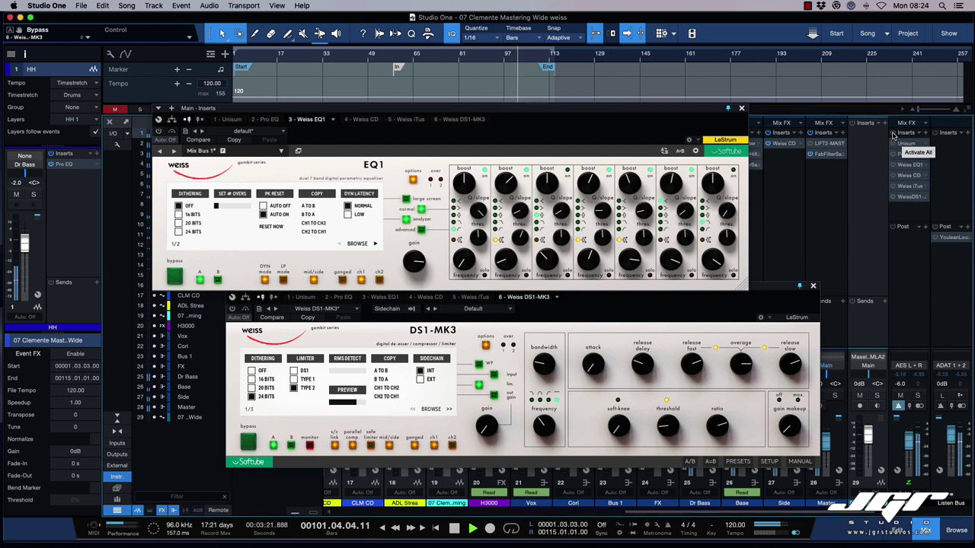
key("space")
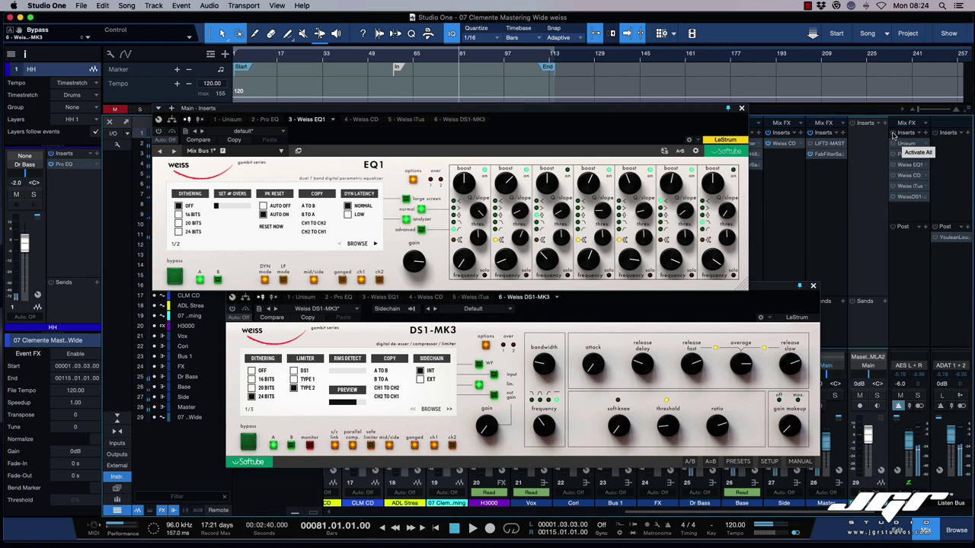
key("space")
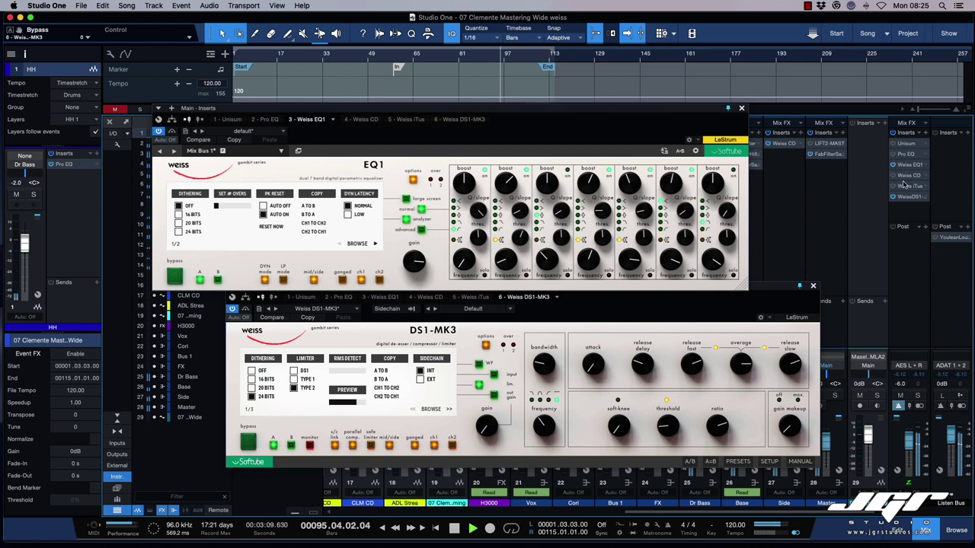
- Move the Weiss iTus insert after the Weiss DS1-MK3 on the main output, and enable and open it with playback stopped
left_click_drag(903, 205, 902, 204)
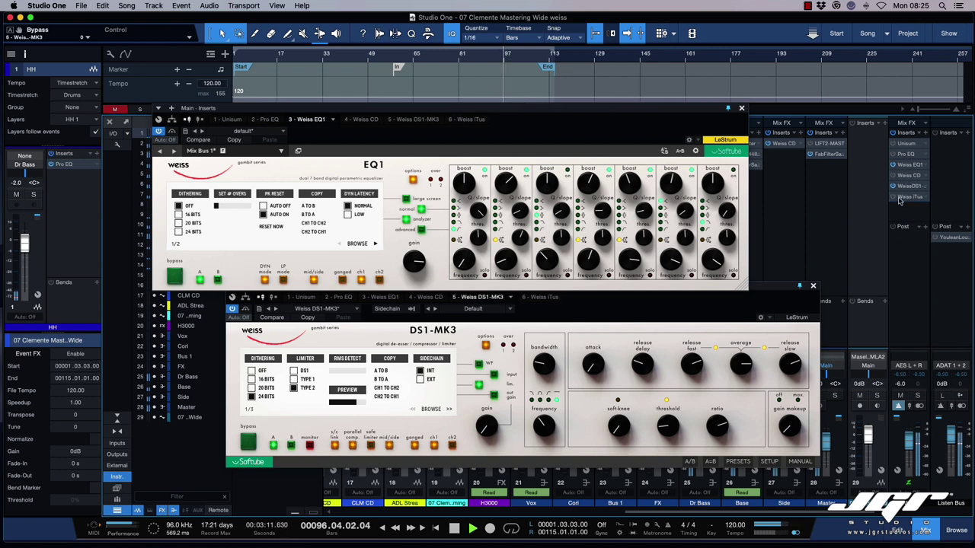
key("space")
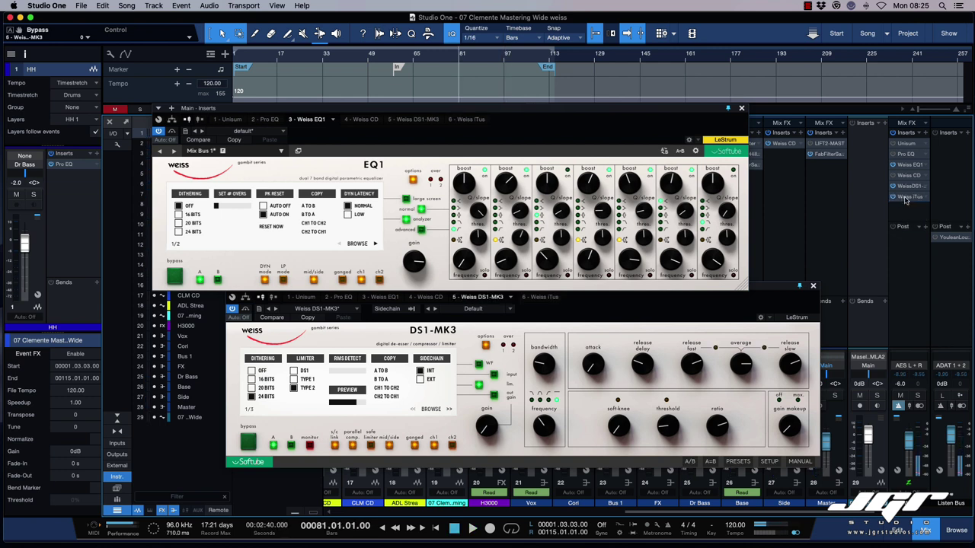
double_click(906, 200)
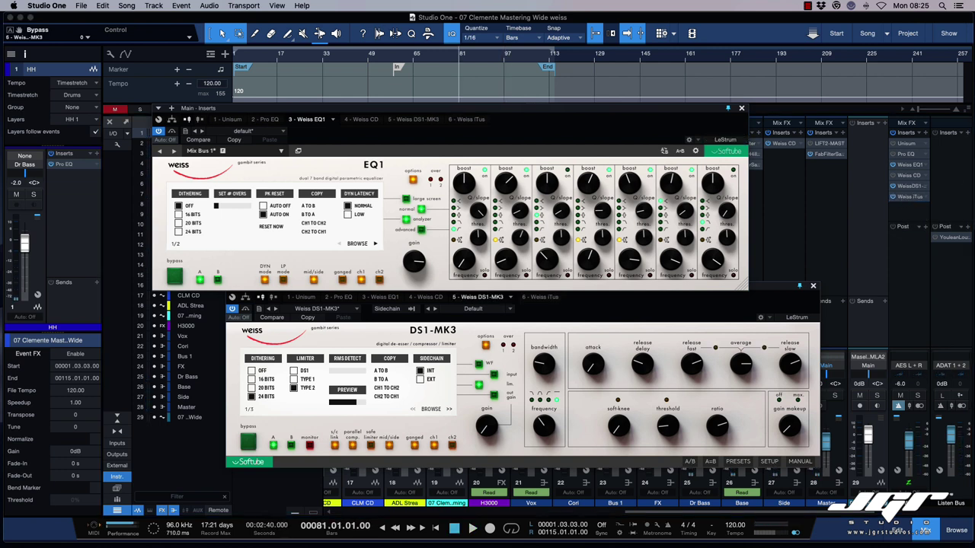
left_click_drag(766, 79, 786, 129)
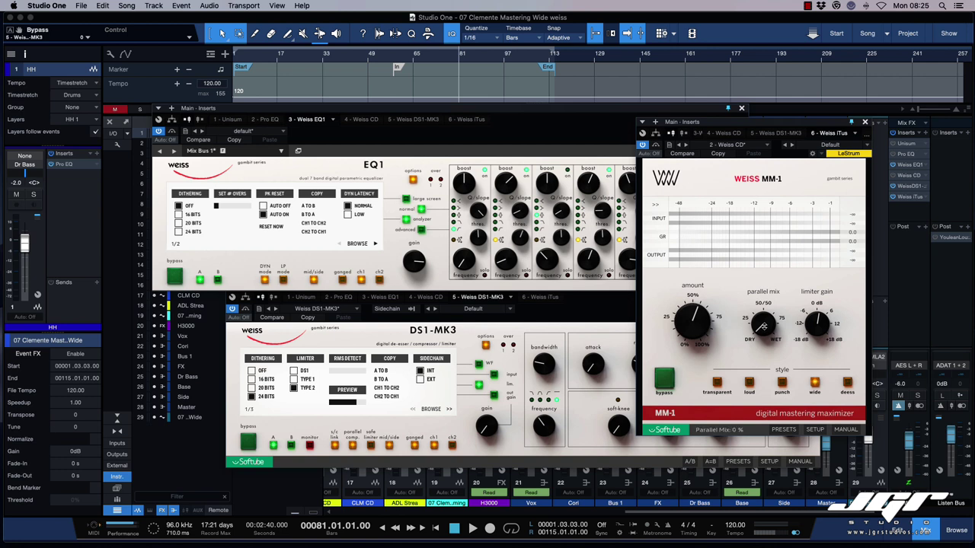
- Play the song from bar 81, examine the MM-1's output trim options and compare its processing with bypass
key("space")
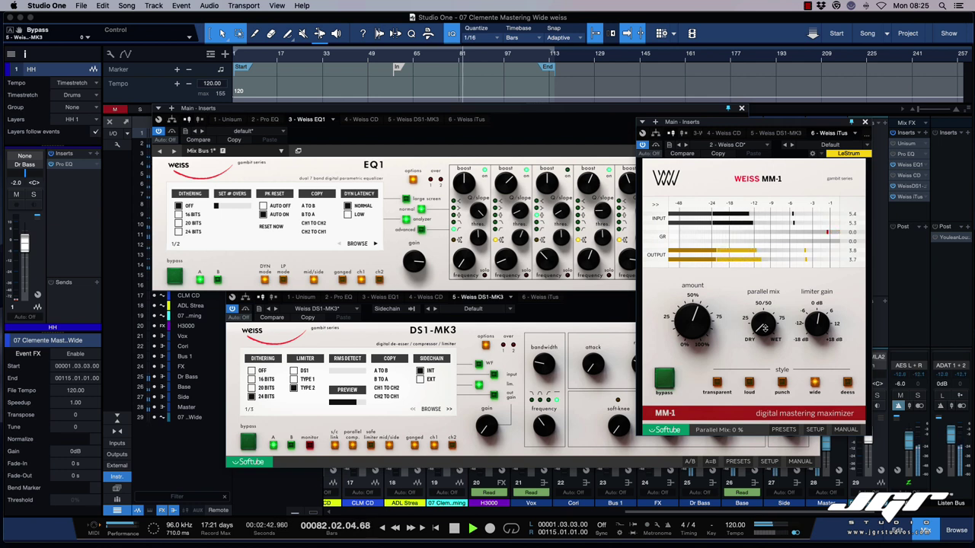
left_click(656, 208)
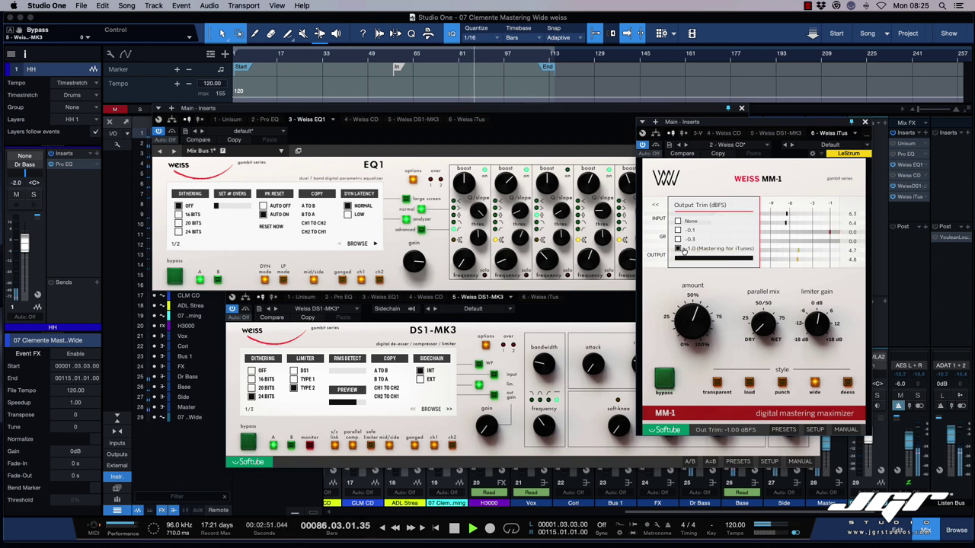
left_click(657, 206)
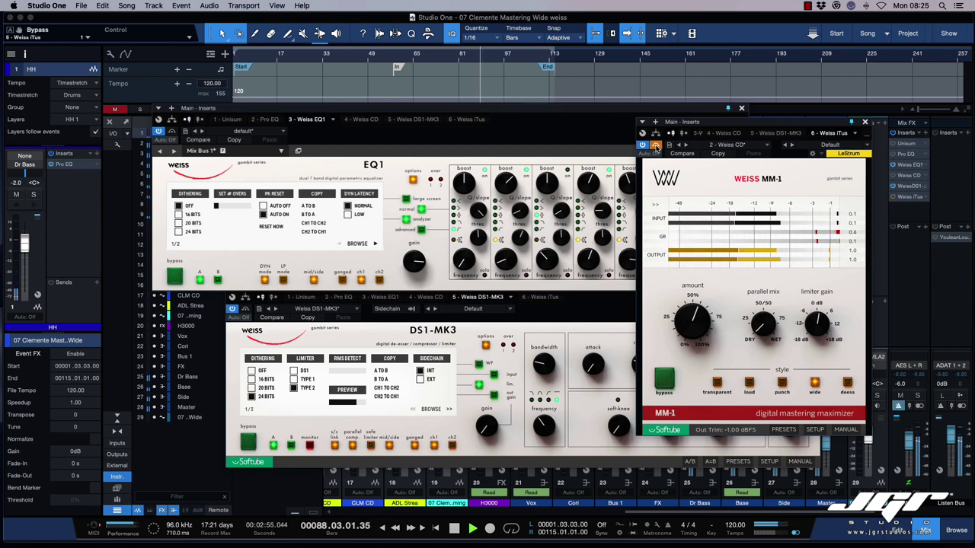
left_click(655, 146)
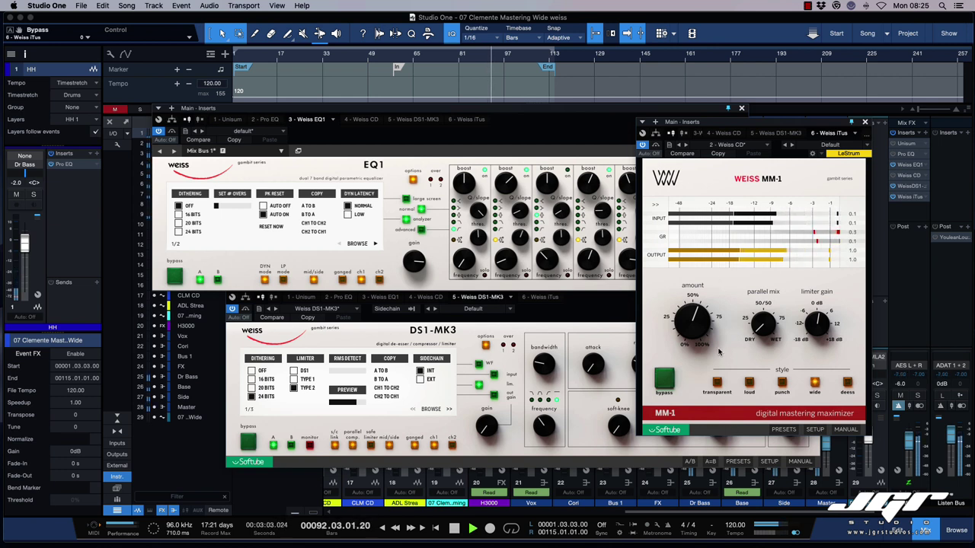
- Arrange the EQ1, DS1-MK3 and MM-1 windows to show all three plugins with minimal overlap
left_click_drag(575, 309, 439, 329)
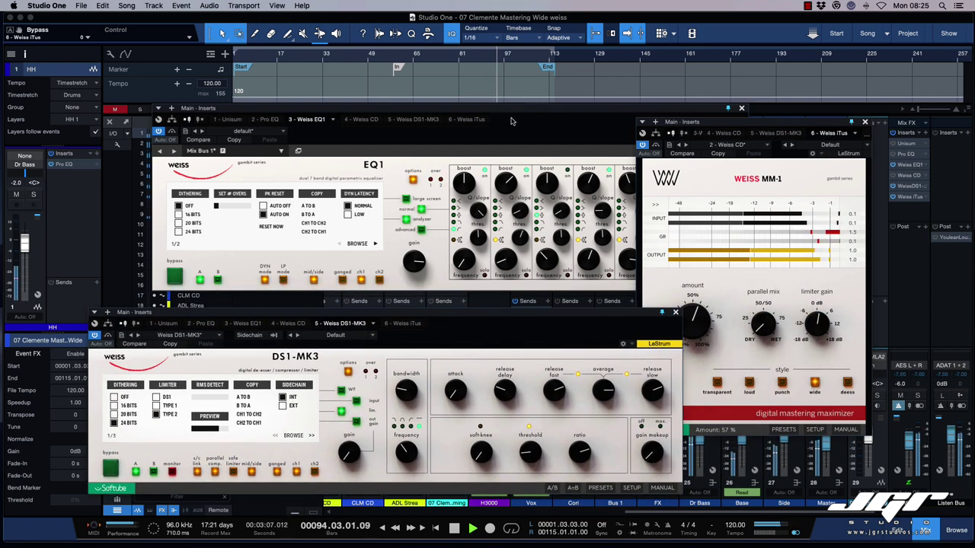
left_click_drag(509, 118, 385, 87)
left_click_drag(718, 124, 719, 101)
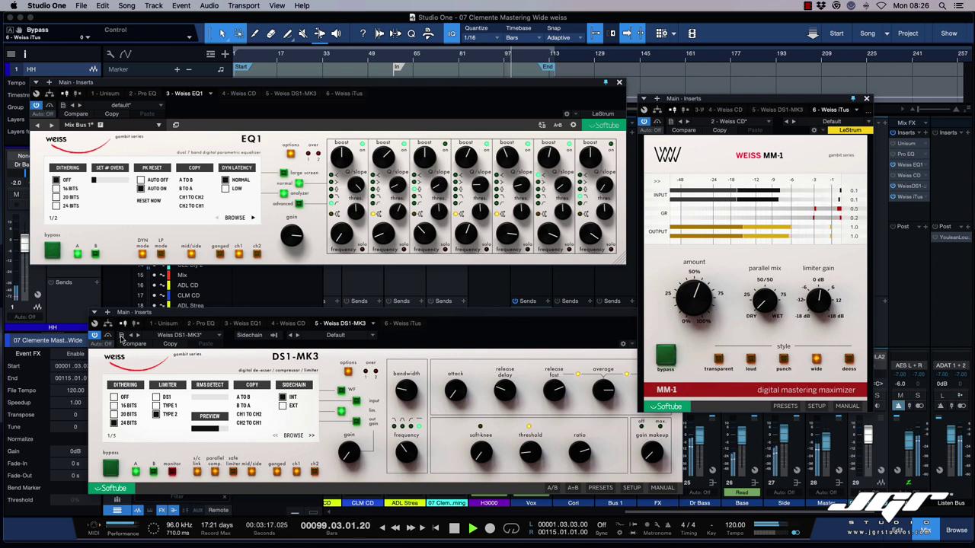
- Compare the mastered mix with the EQ1 bypassed and active, and stop playback
left_click(50, 109)
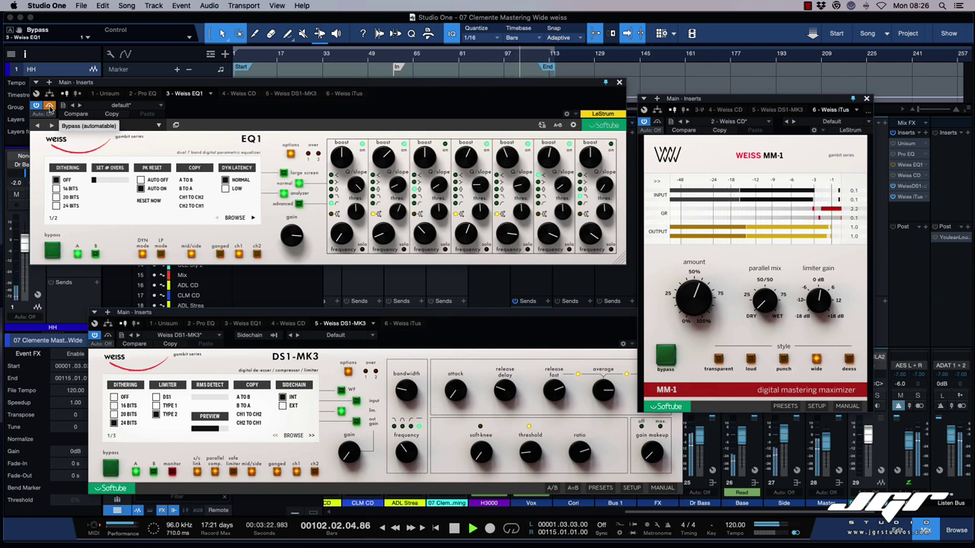
left_click(49, 106)
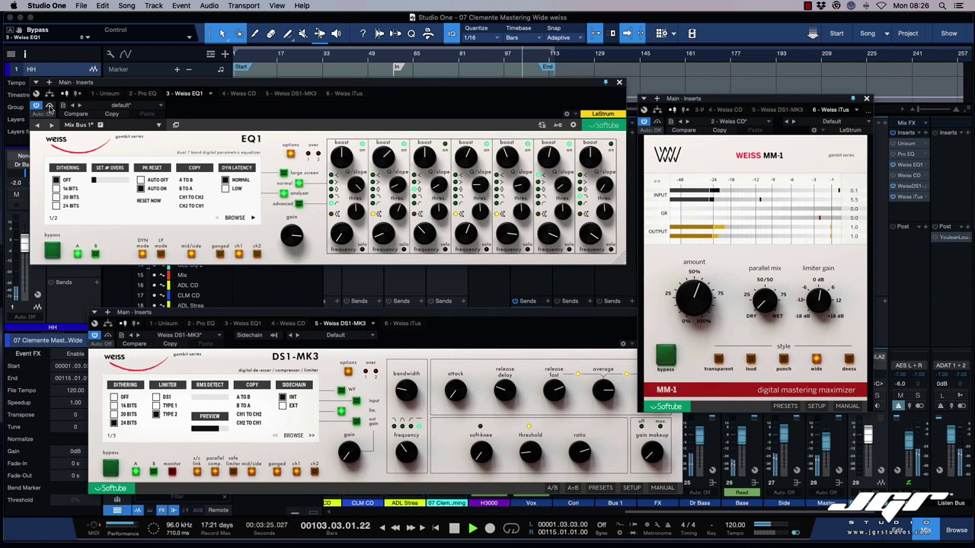
key("space")
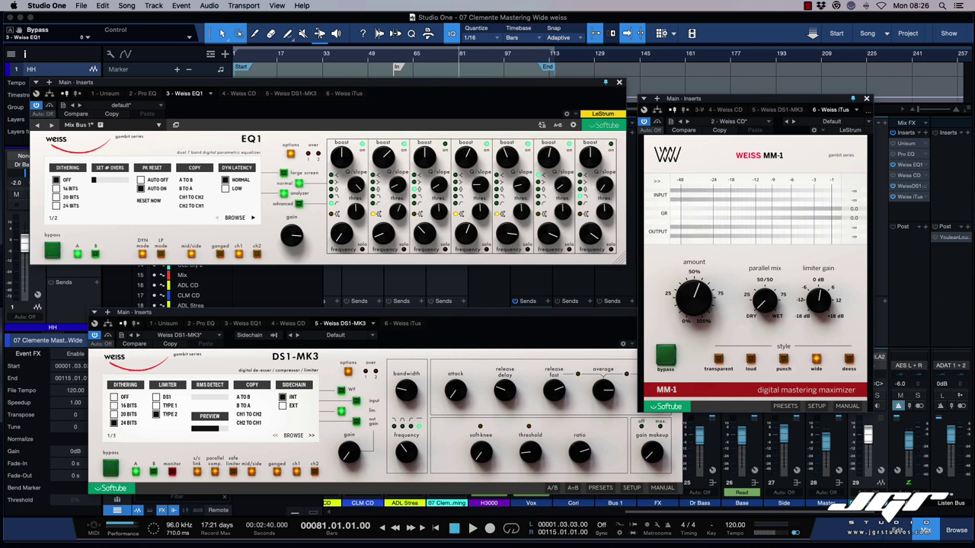